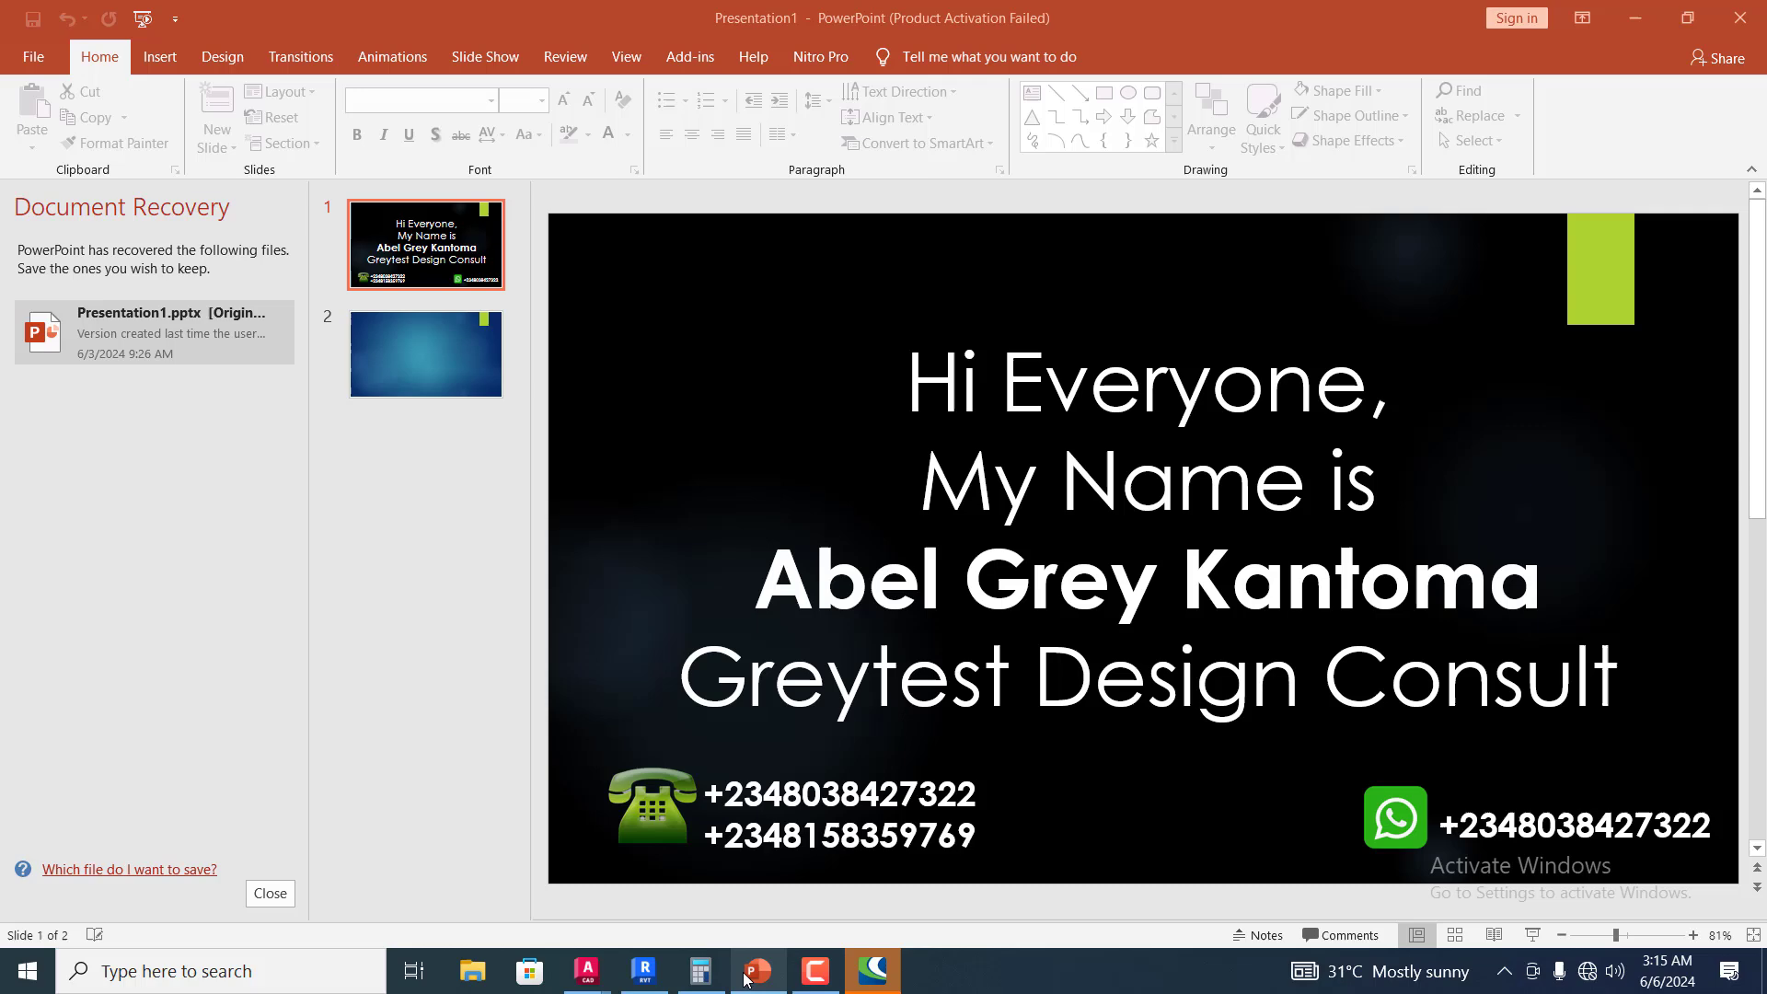
- Switch from PowerPoint to the open Revit project showing the 02 GROUND FLOOR plan
click(656, 978)
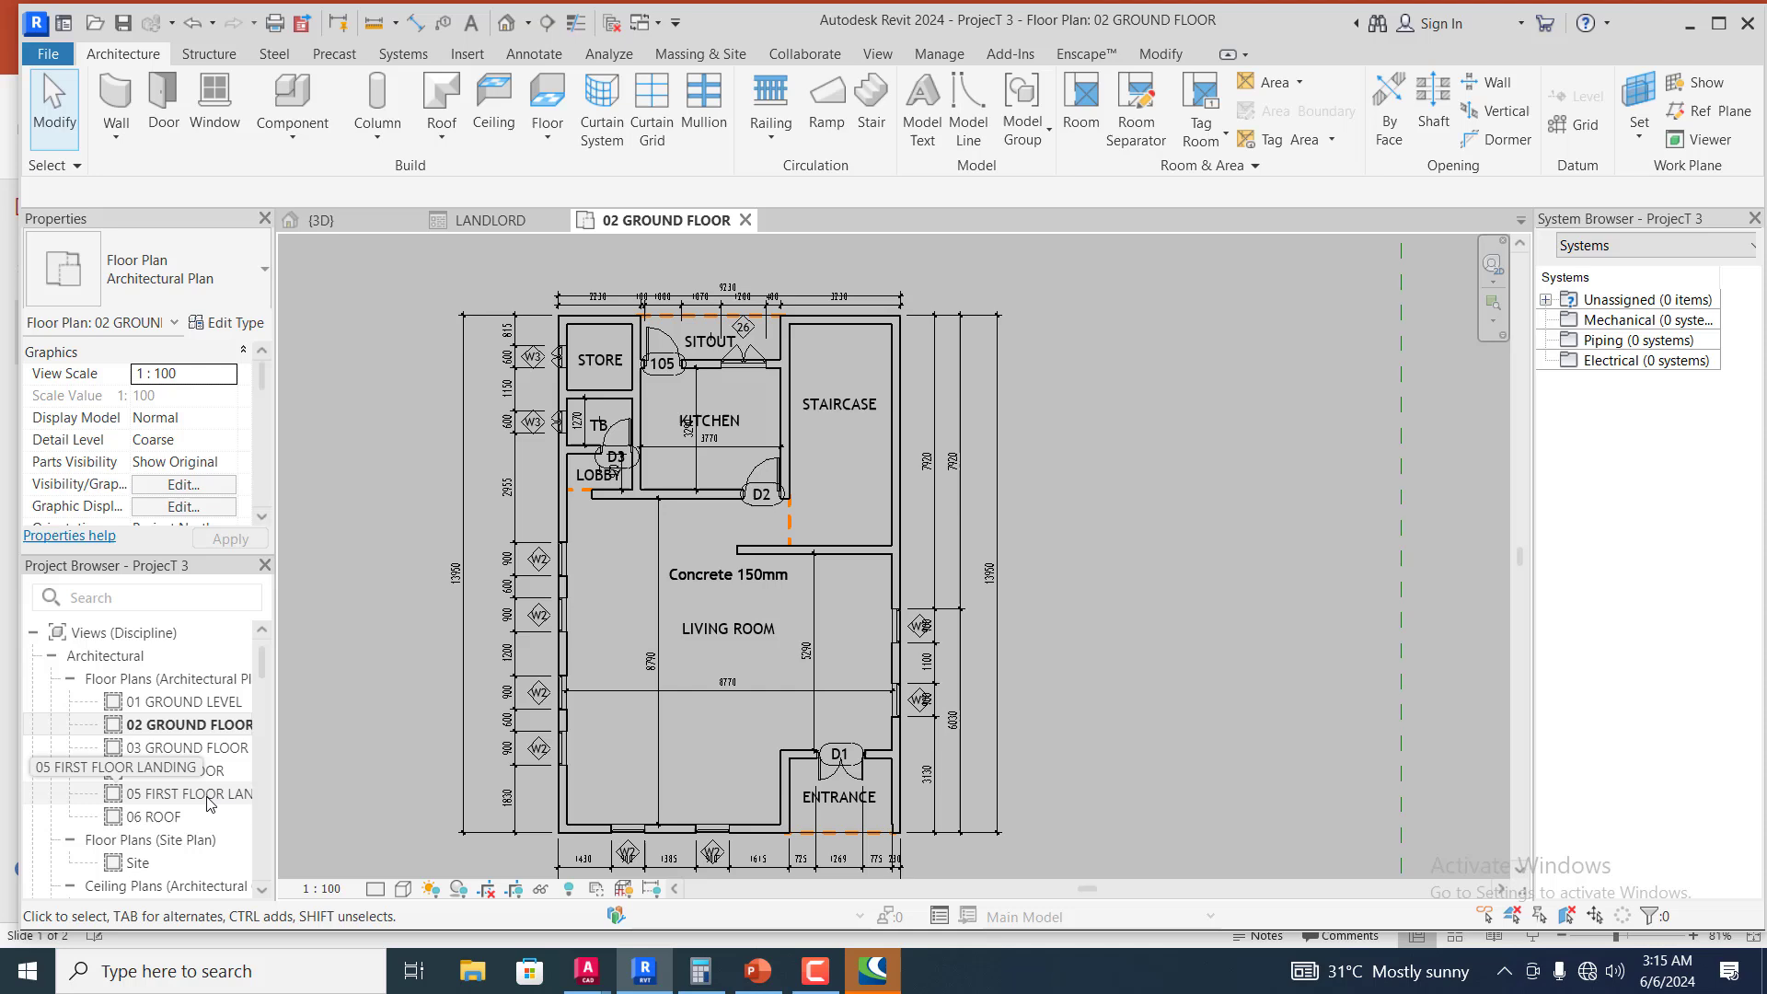
- Open the 06 ROOF floor plan and save the project at the save reminder
double_click(180, 817)
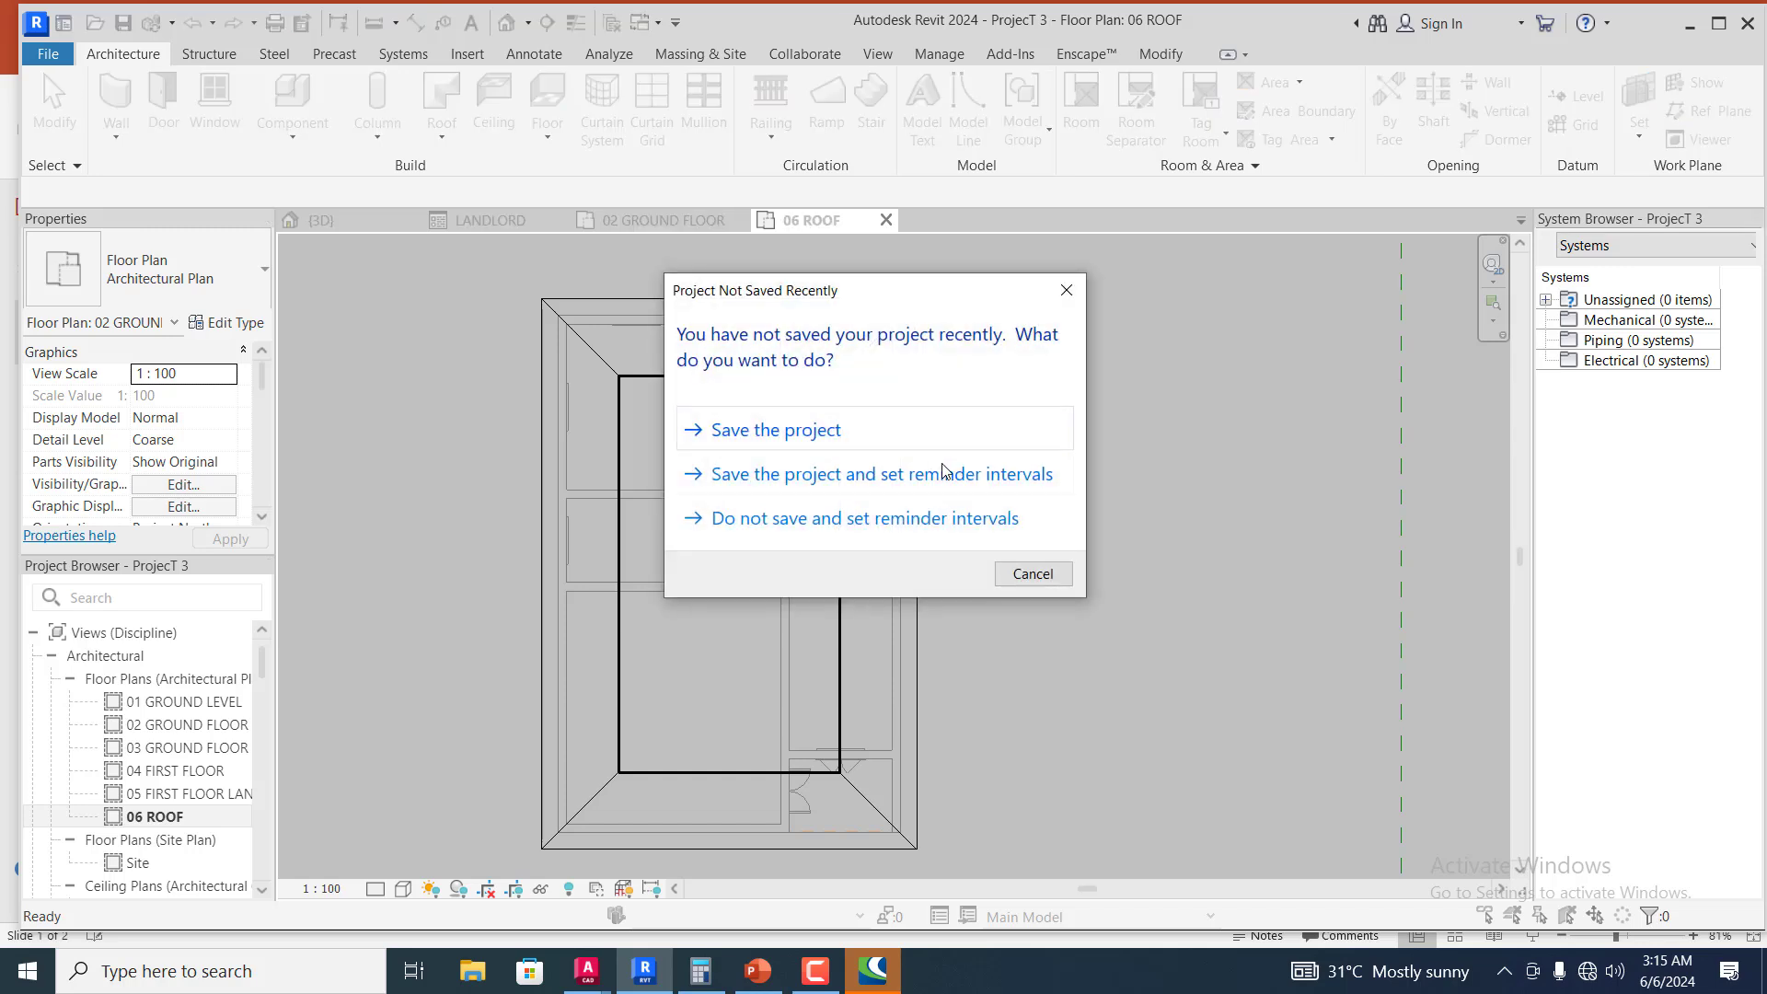
click(877, 433)
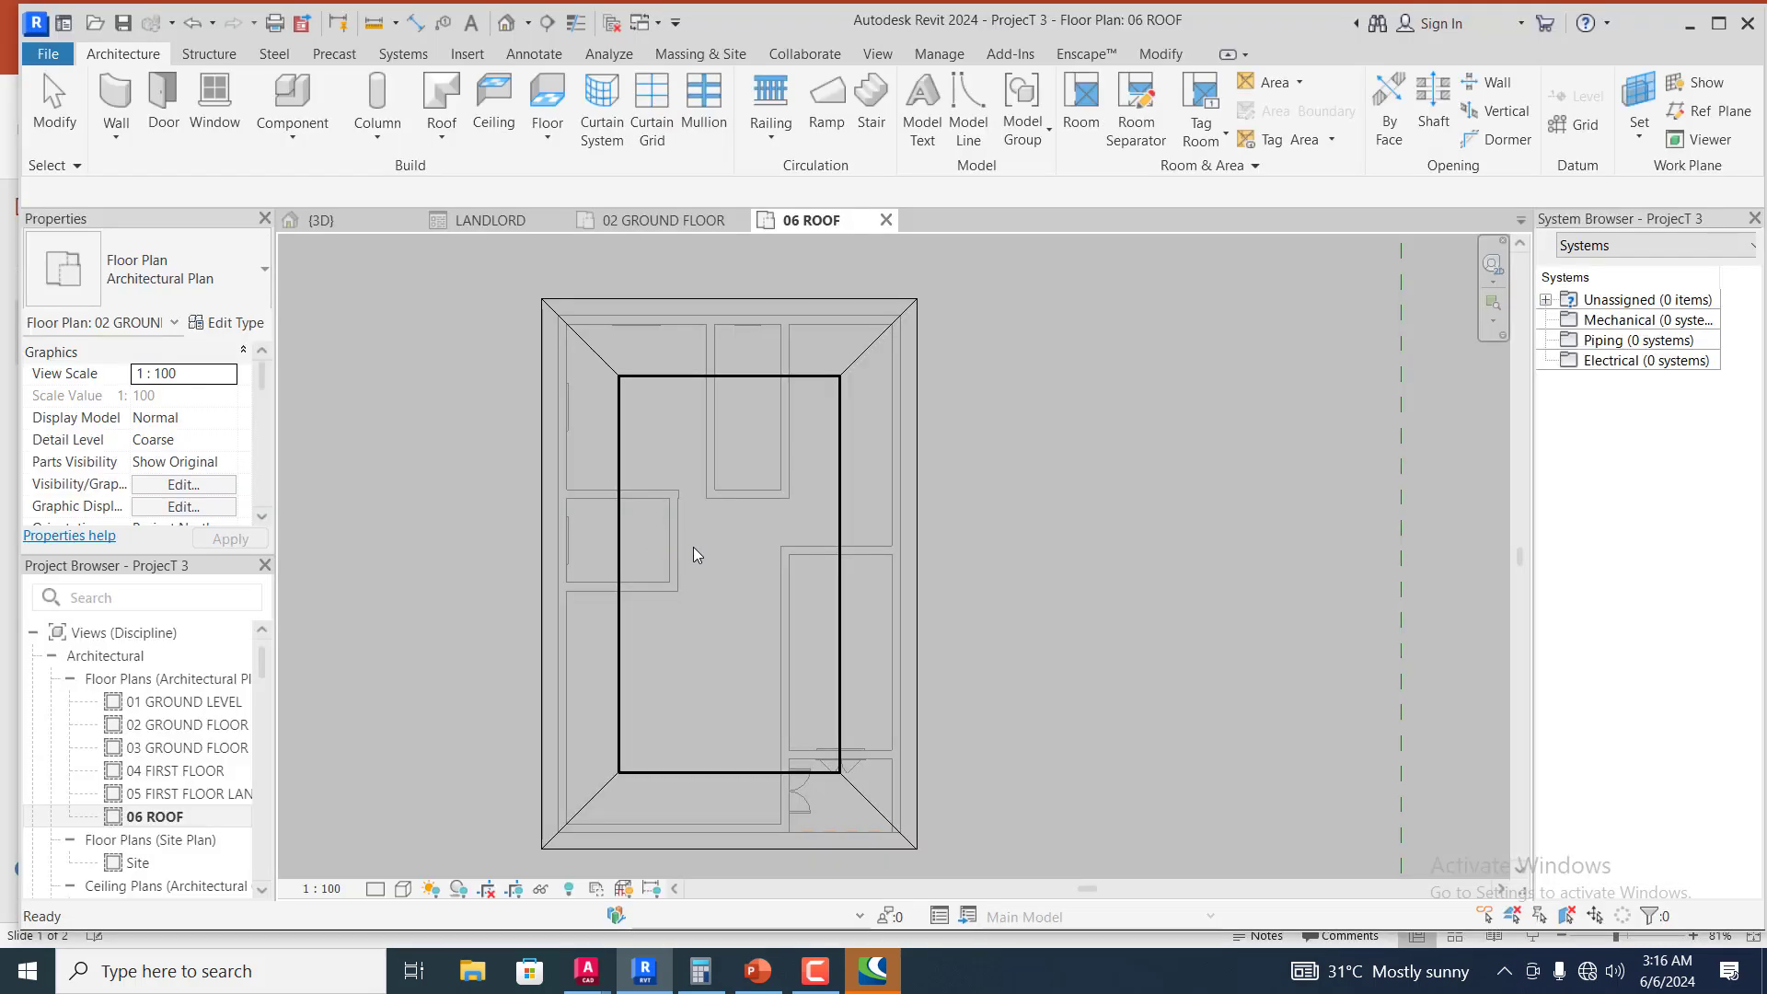
scroll(827, 428, down, 2)
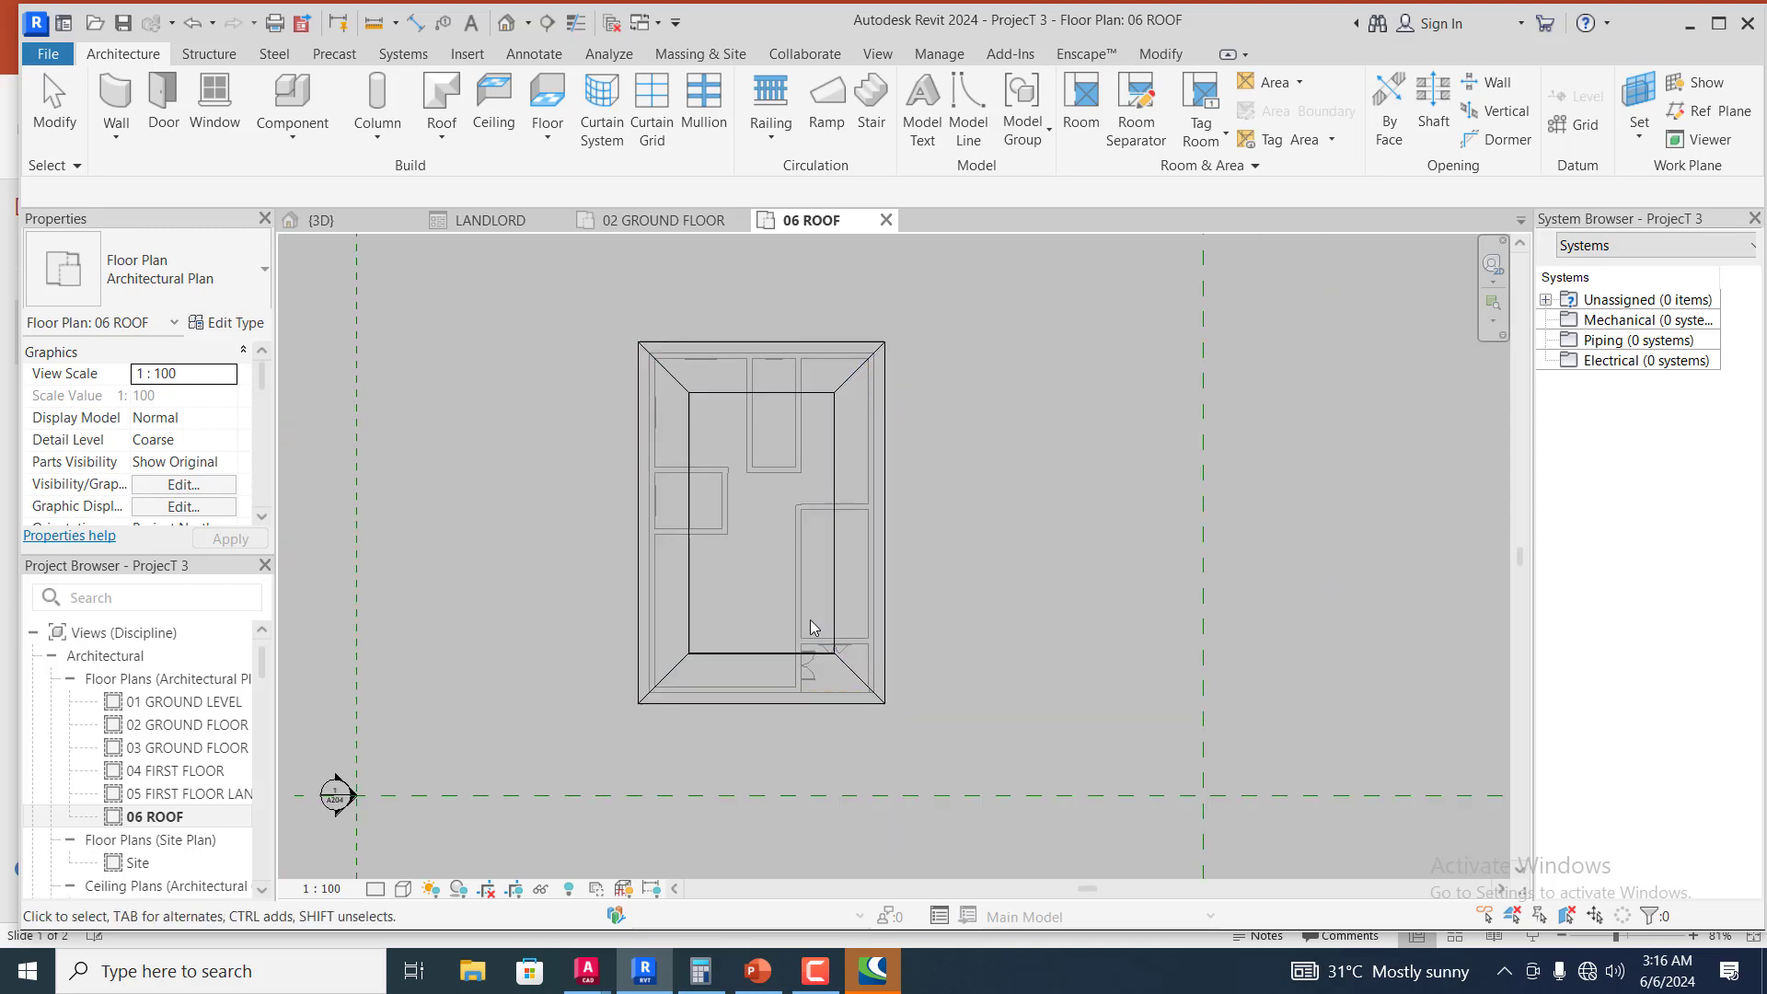
scroll(811, 457, up, 1)
scroll(195, 814, down, 2)
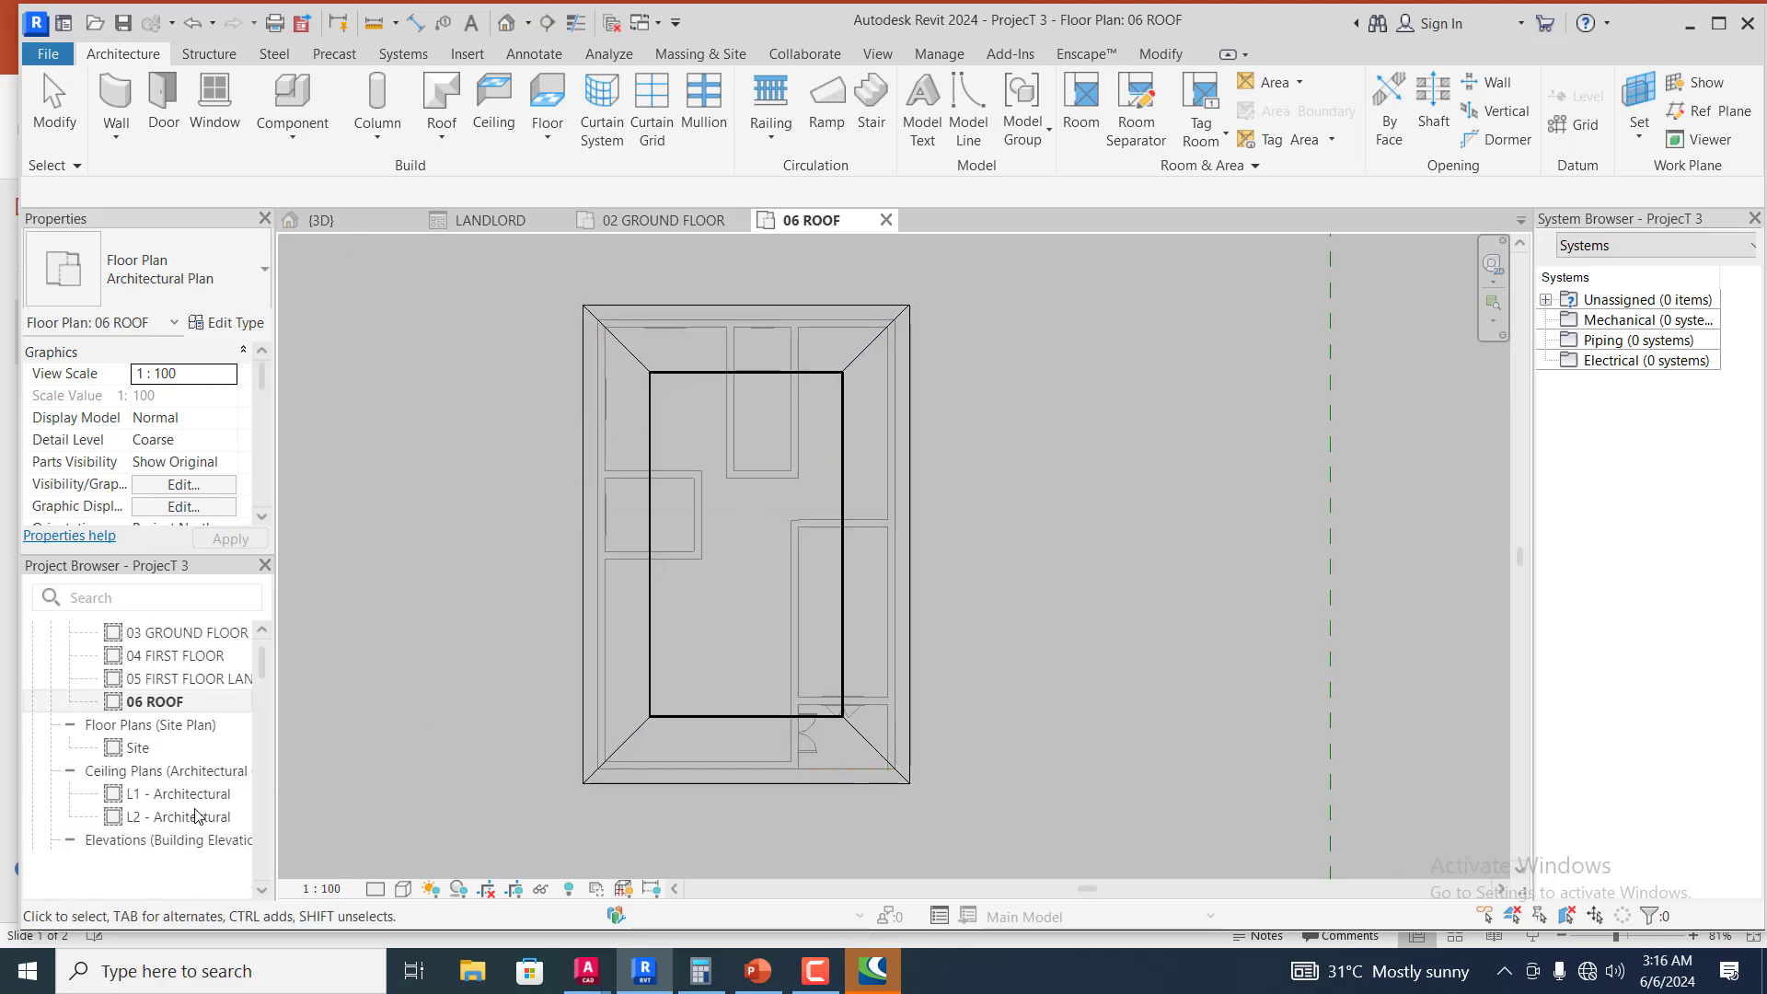
scroll(189, 801, down, 2)
scroll(171, 755, up, 2)
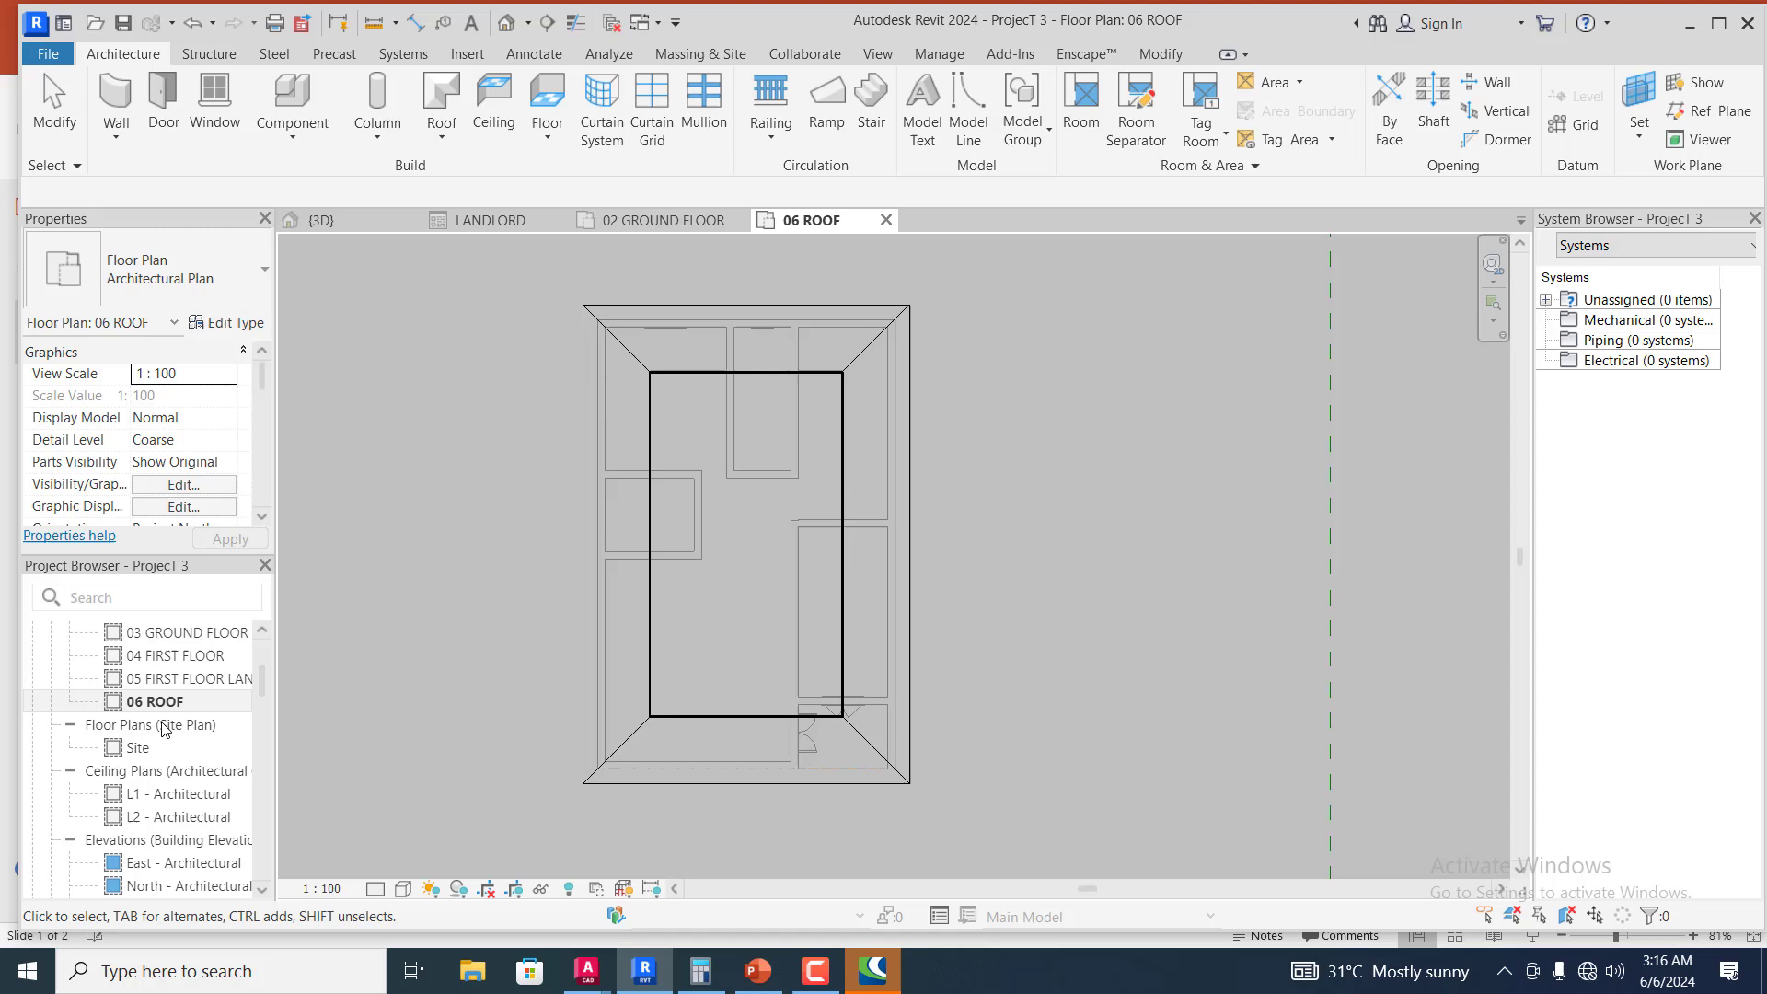
- Open the Site plan and zoom around it
click(138, 749)
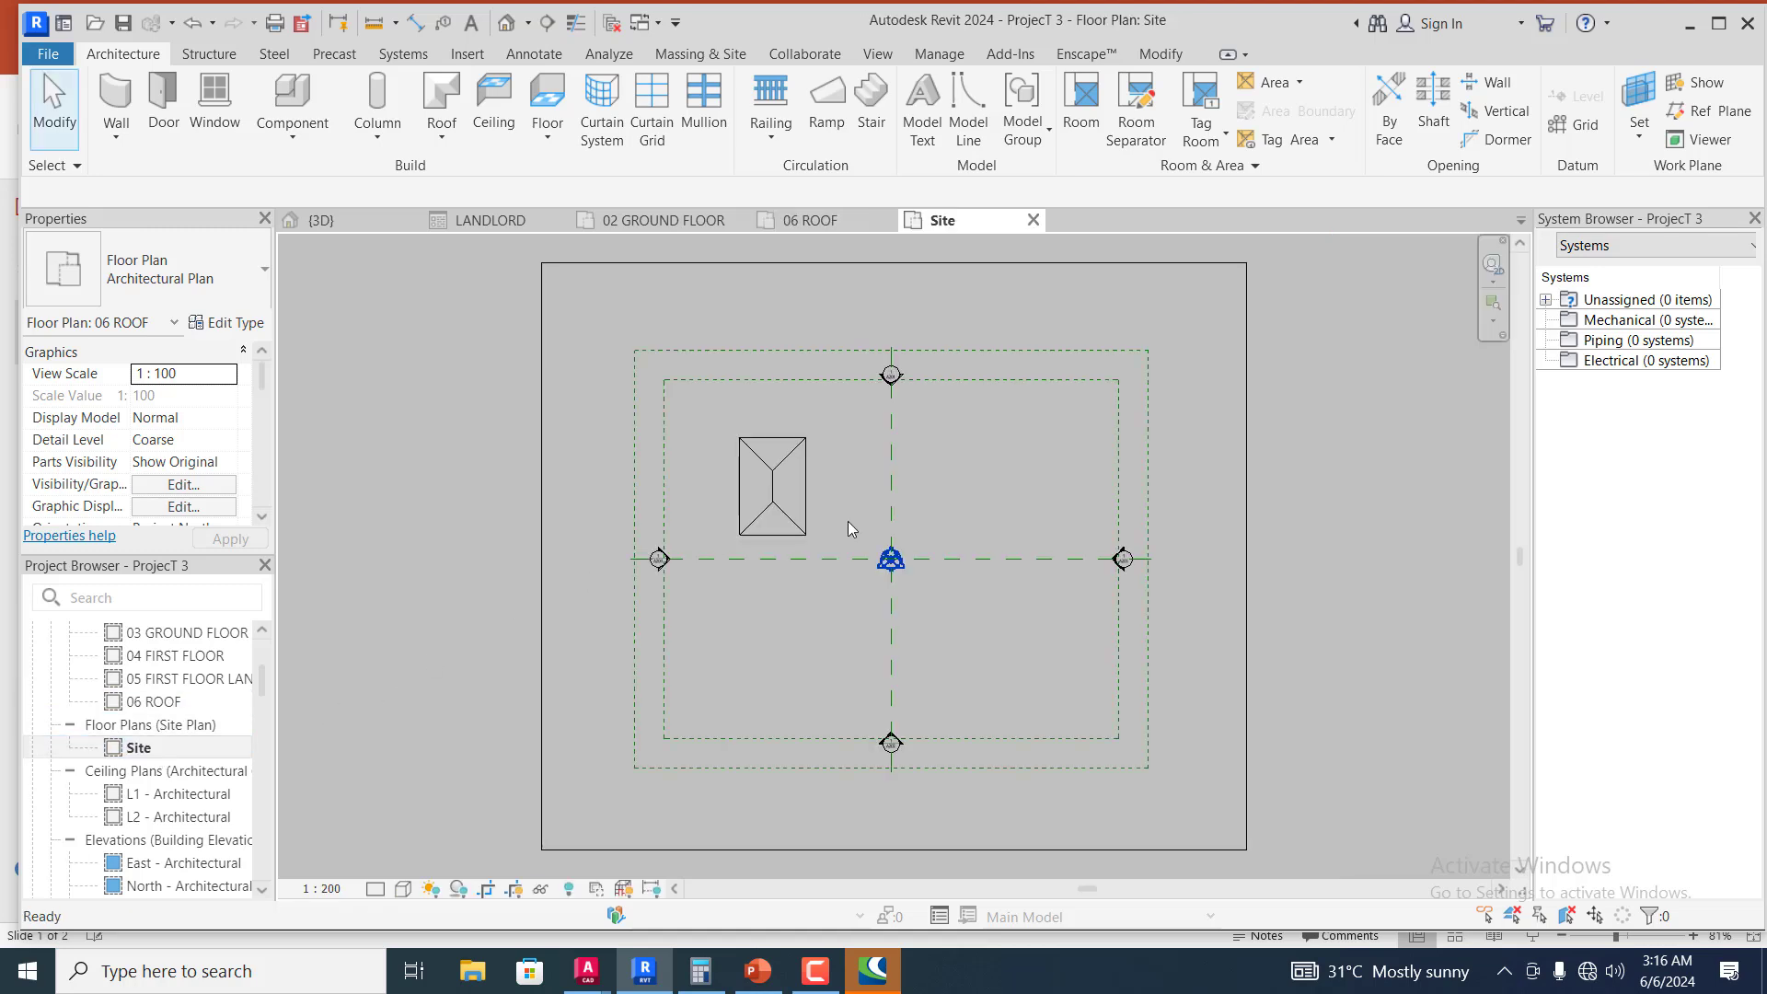
scroll(725, 489, up, 5)
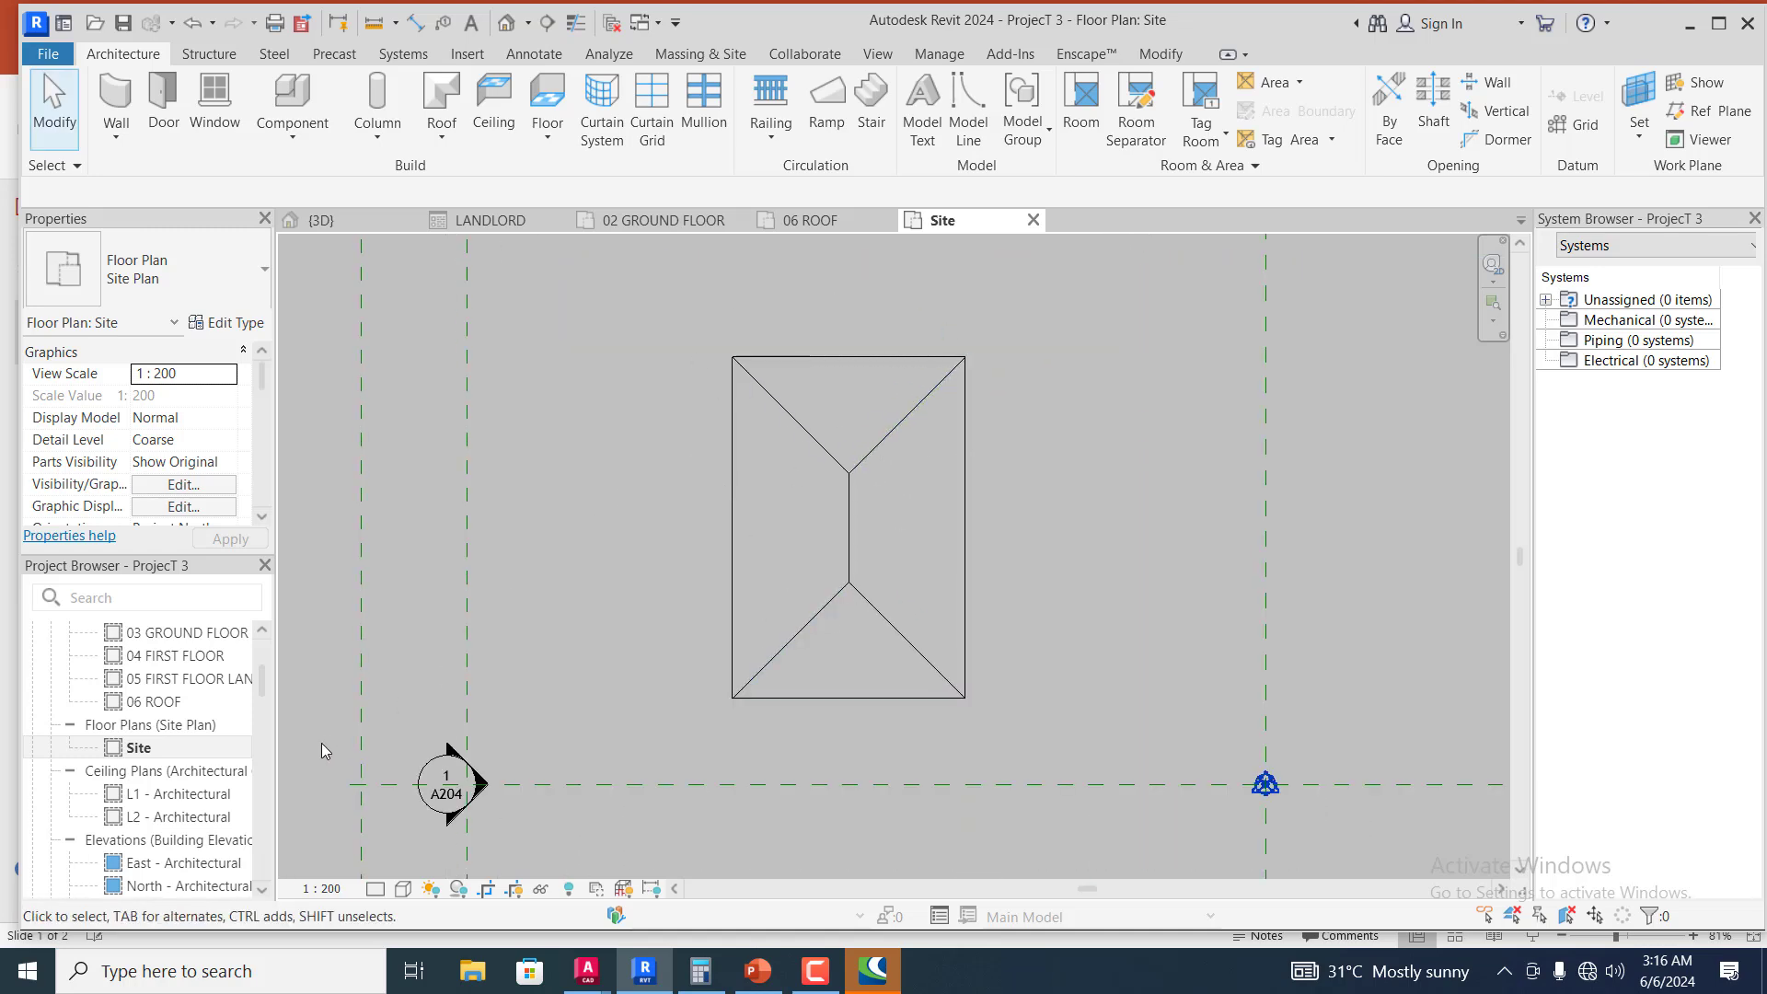
scroll(195, 833, down, 3)
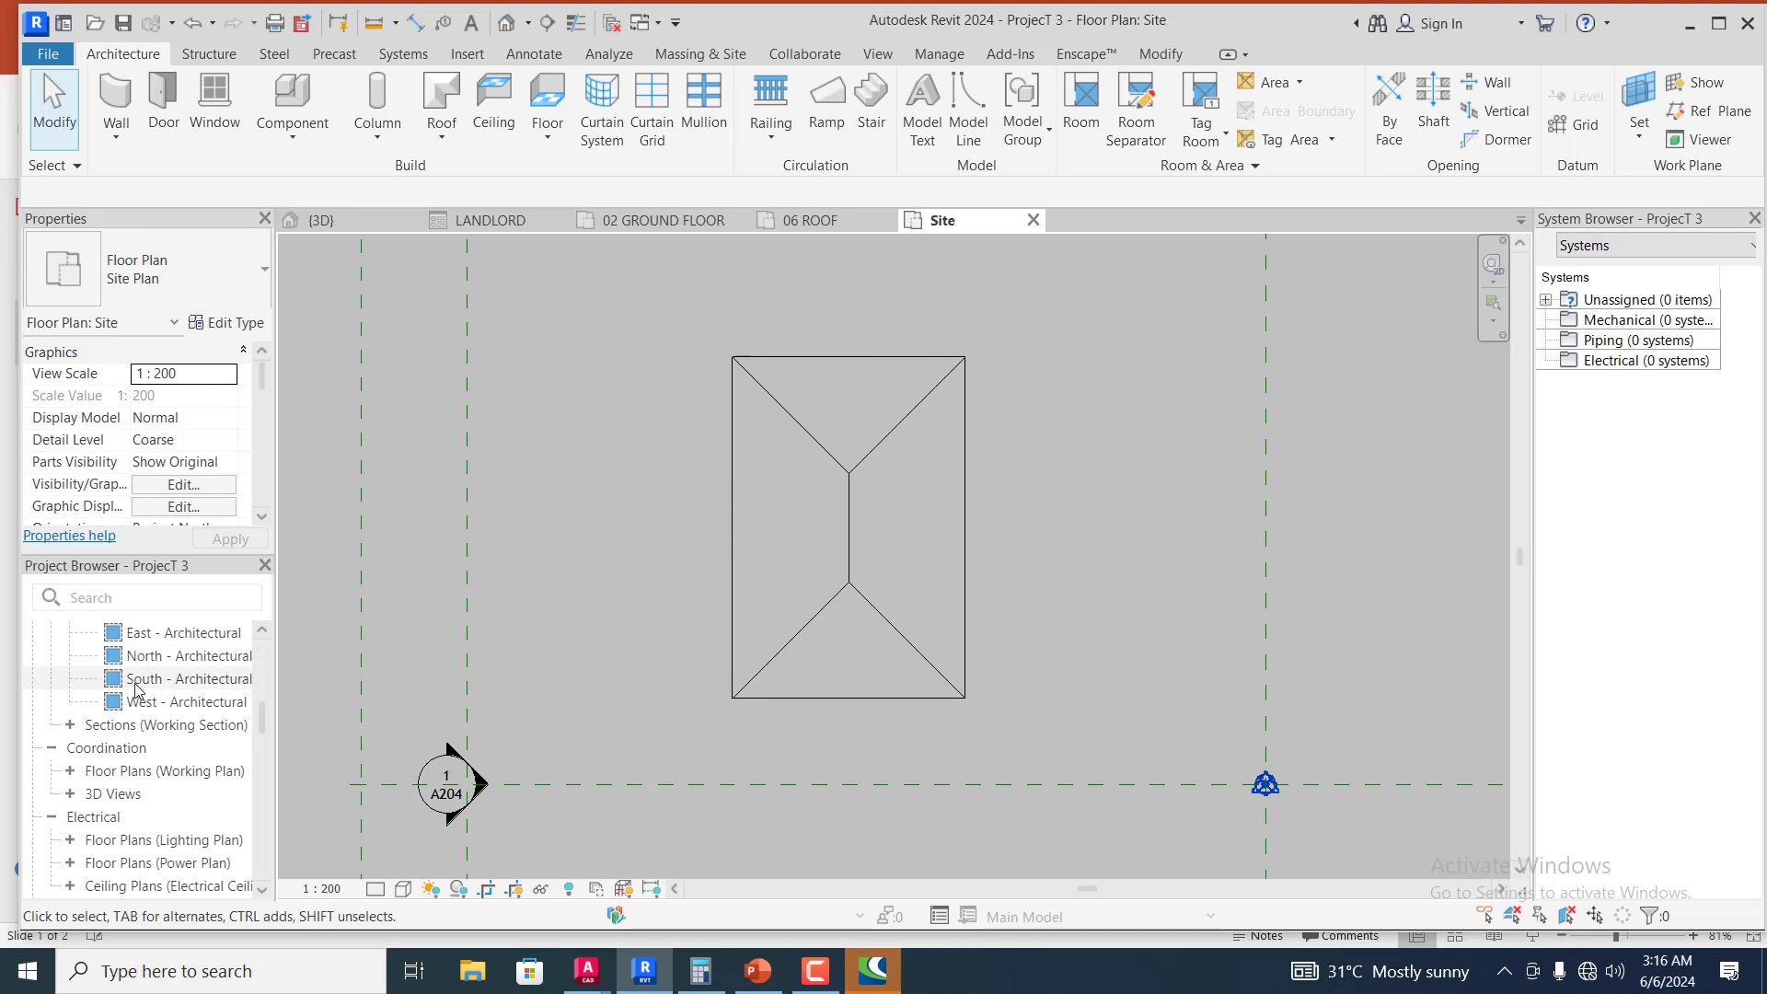
- Open the North - Architectural elevation and zoom in on the roof
click(151, 659)
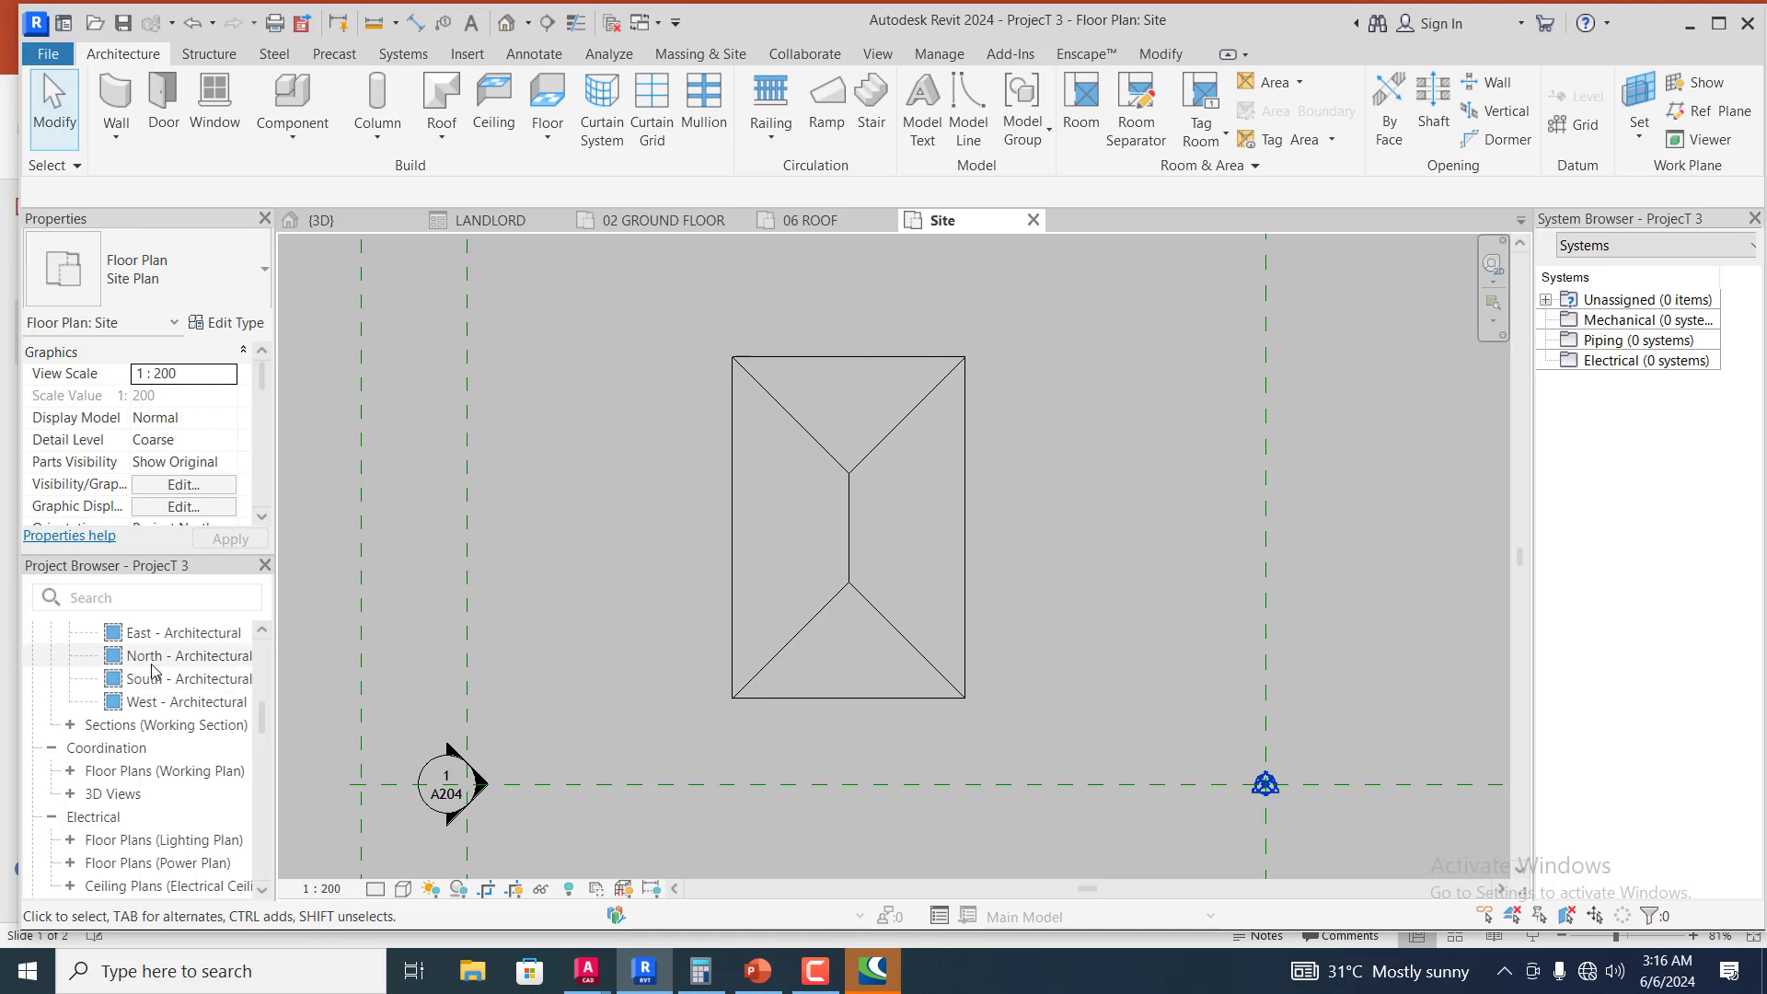
double_click(153, 664)
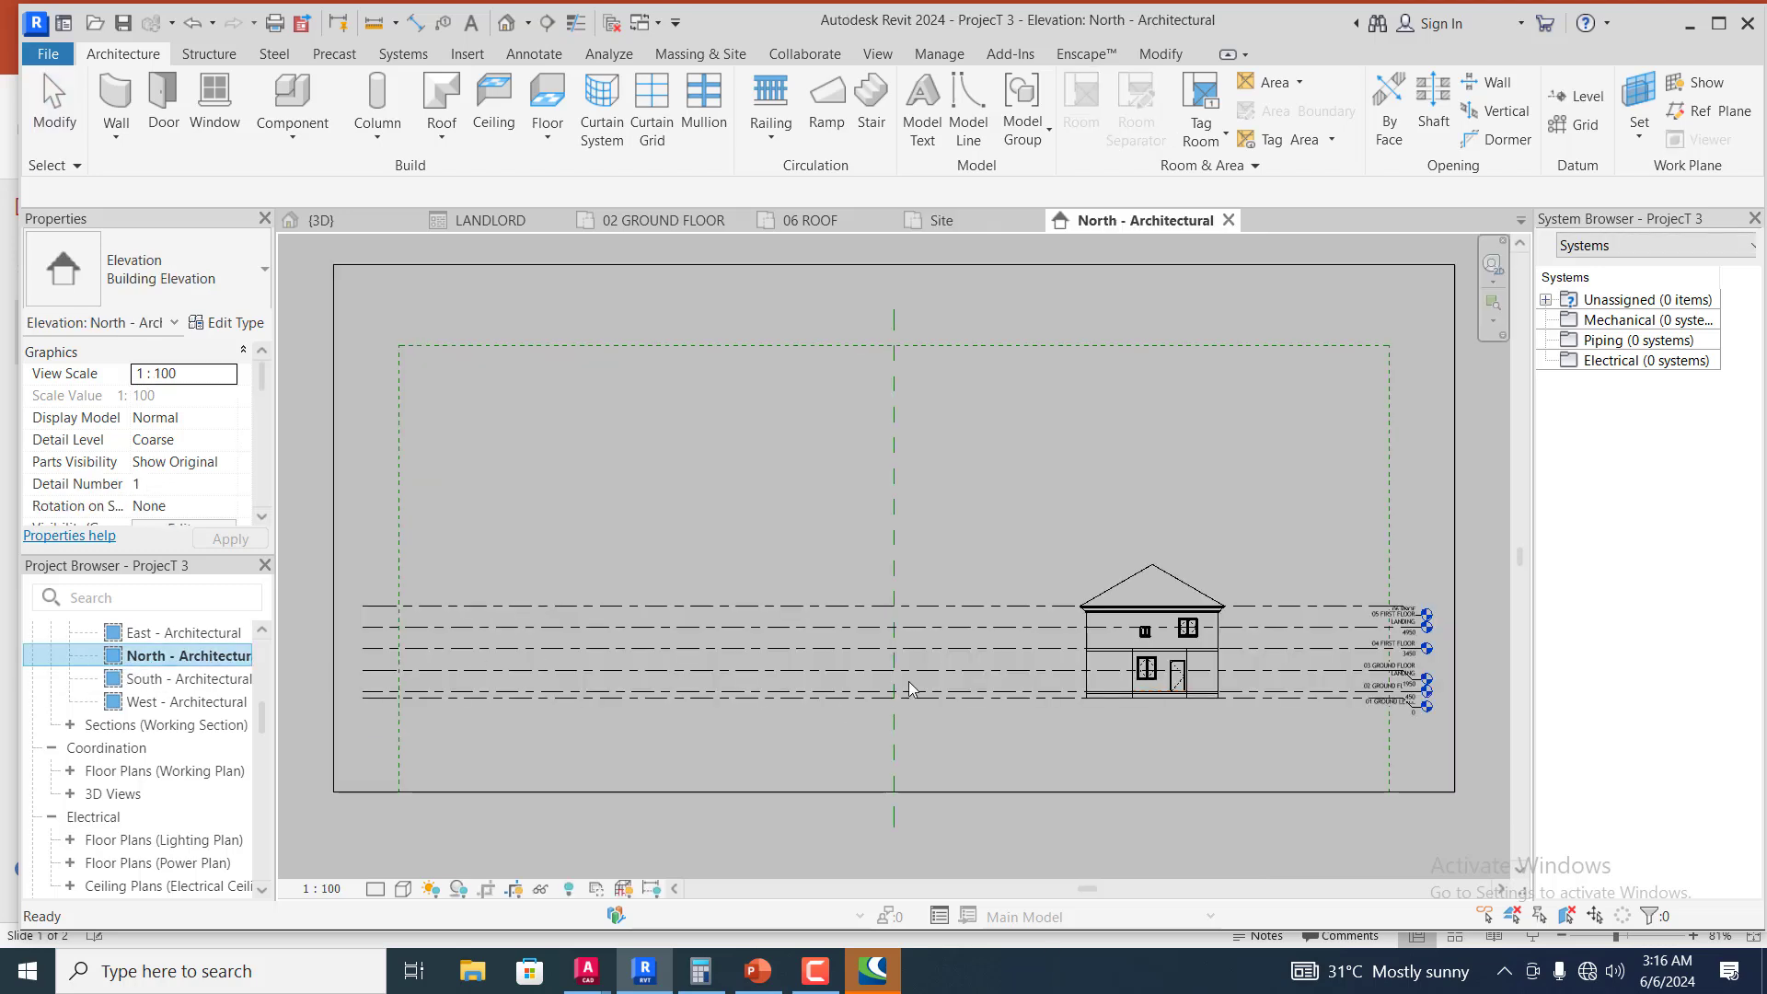
scroll(1268, 595, up, 4)
scroll(1262, 604, up, 2)
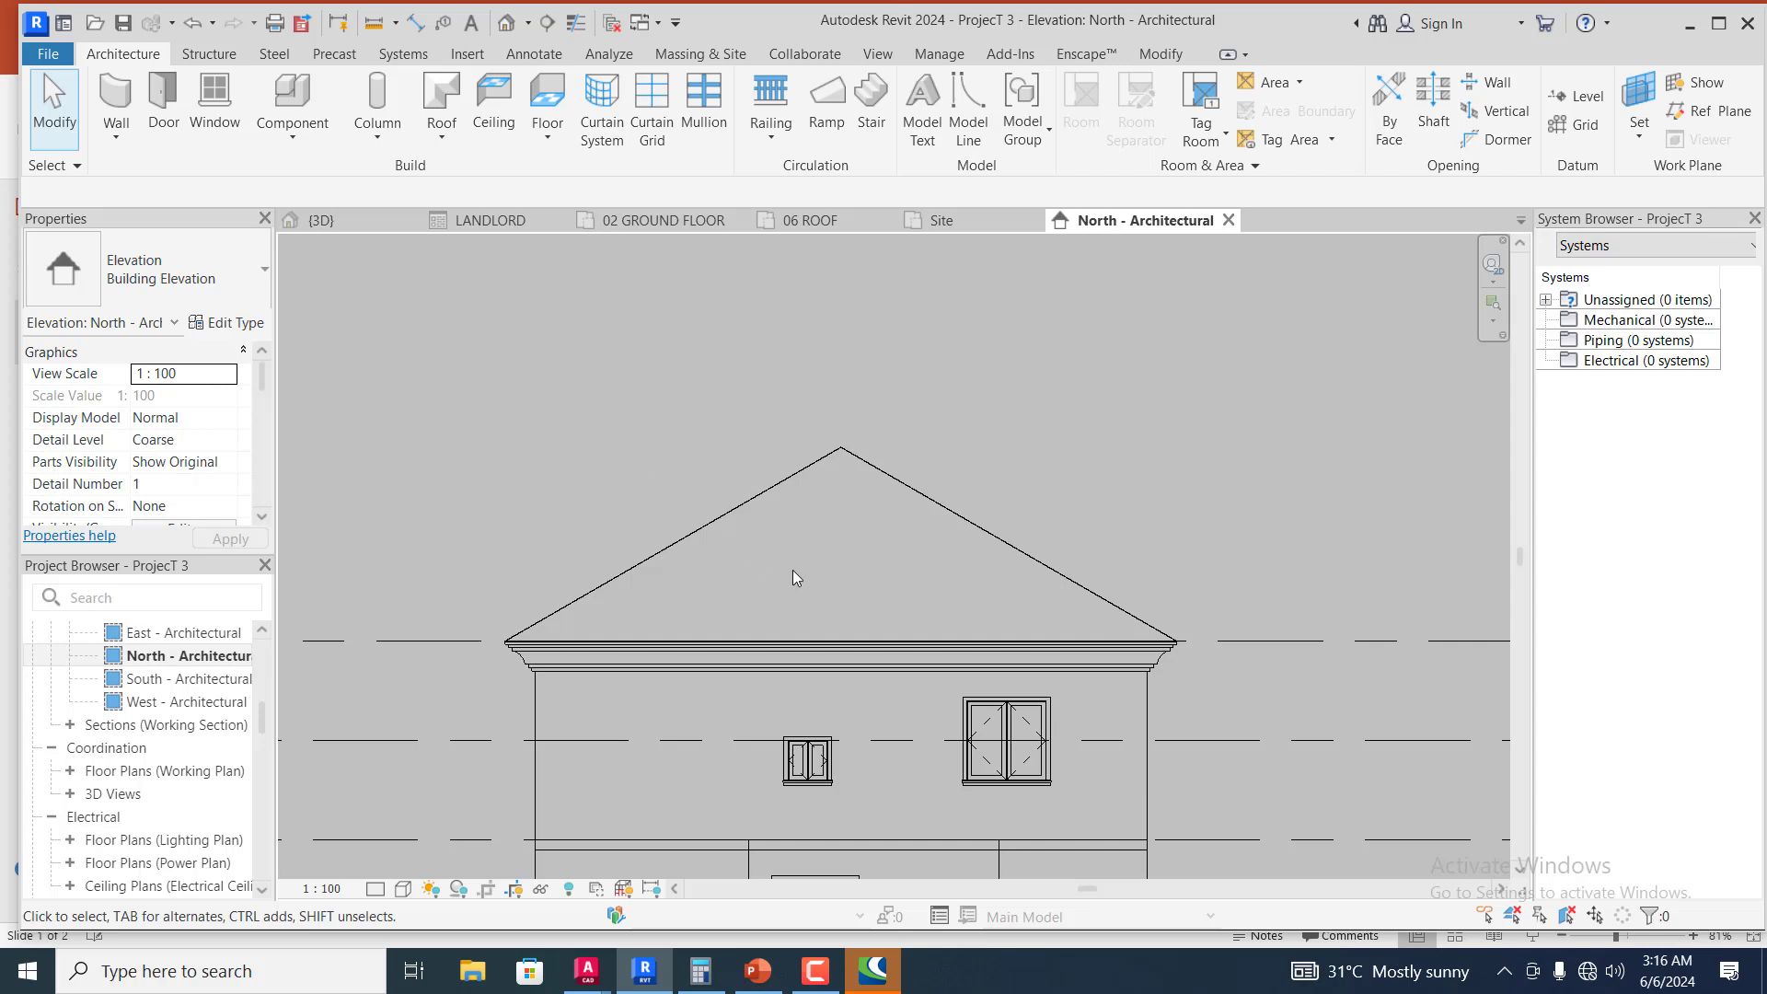
- Copy the roof 5100 straight up from its eave point in the North elevation
click(839, 447)
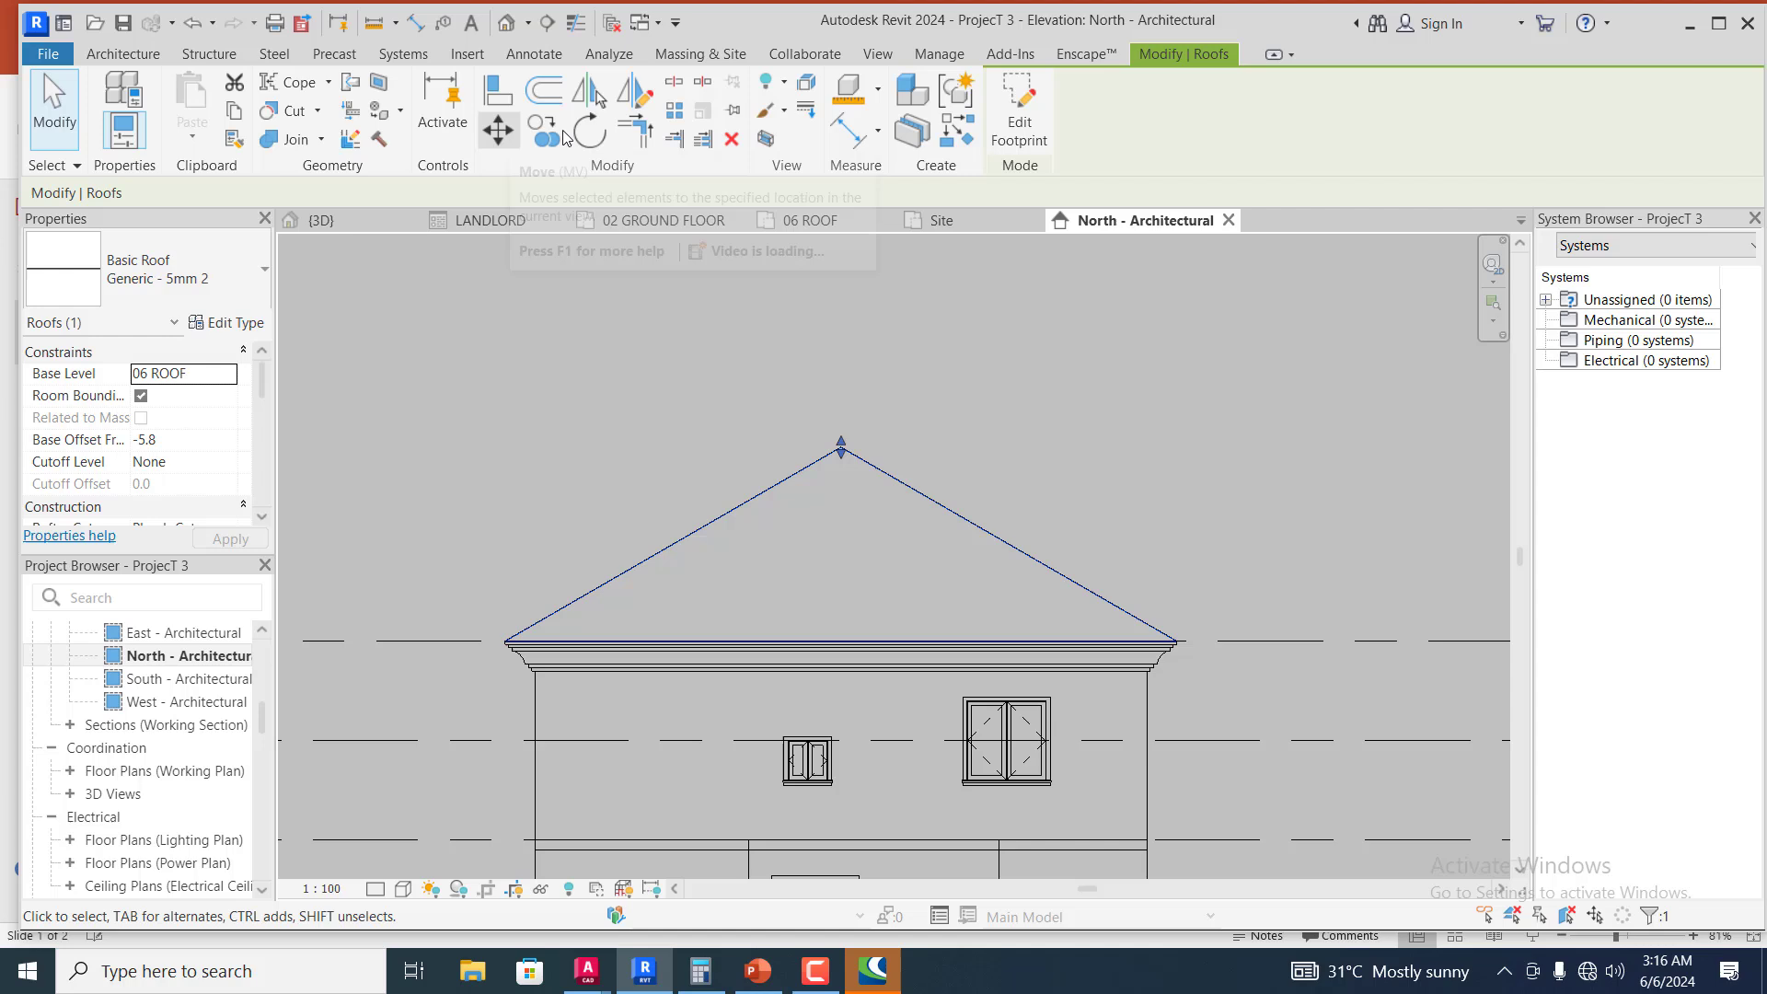
click(546, 130)
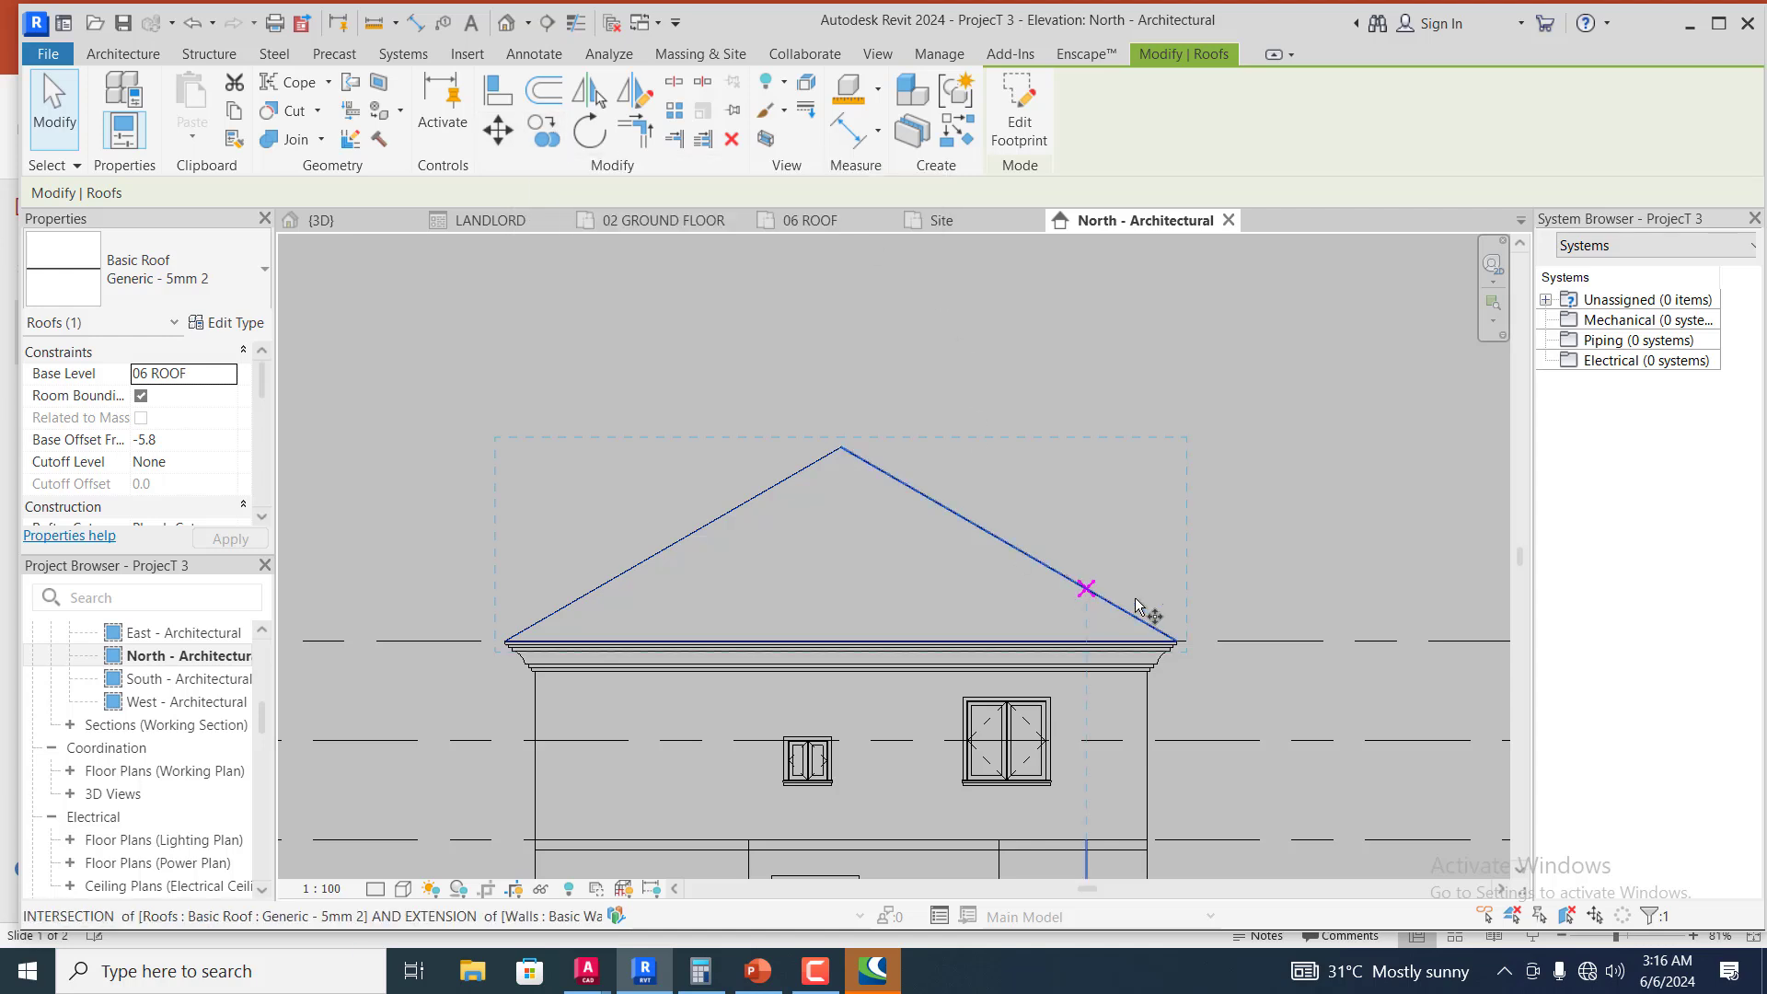
scroll(1119, 613, down, 2)
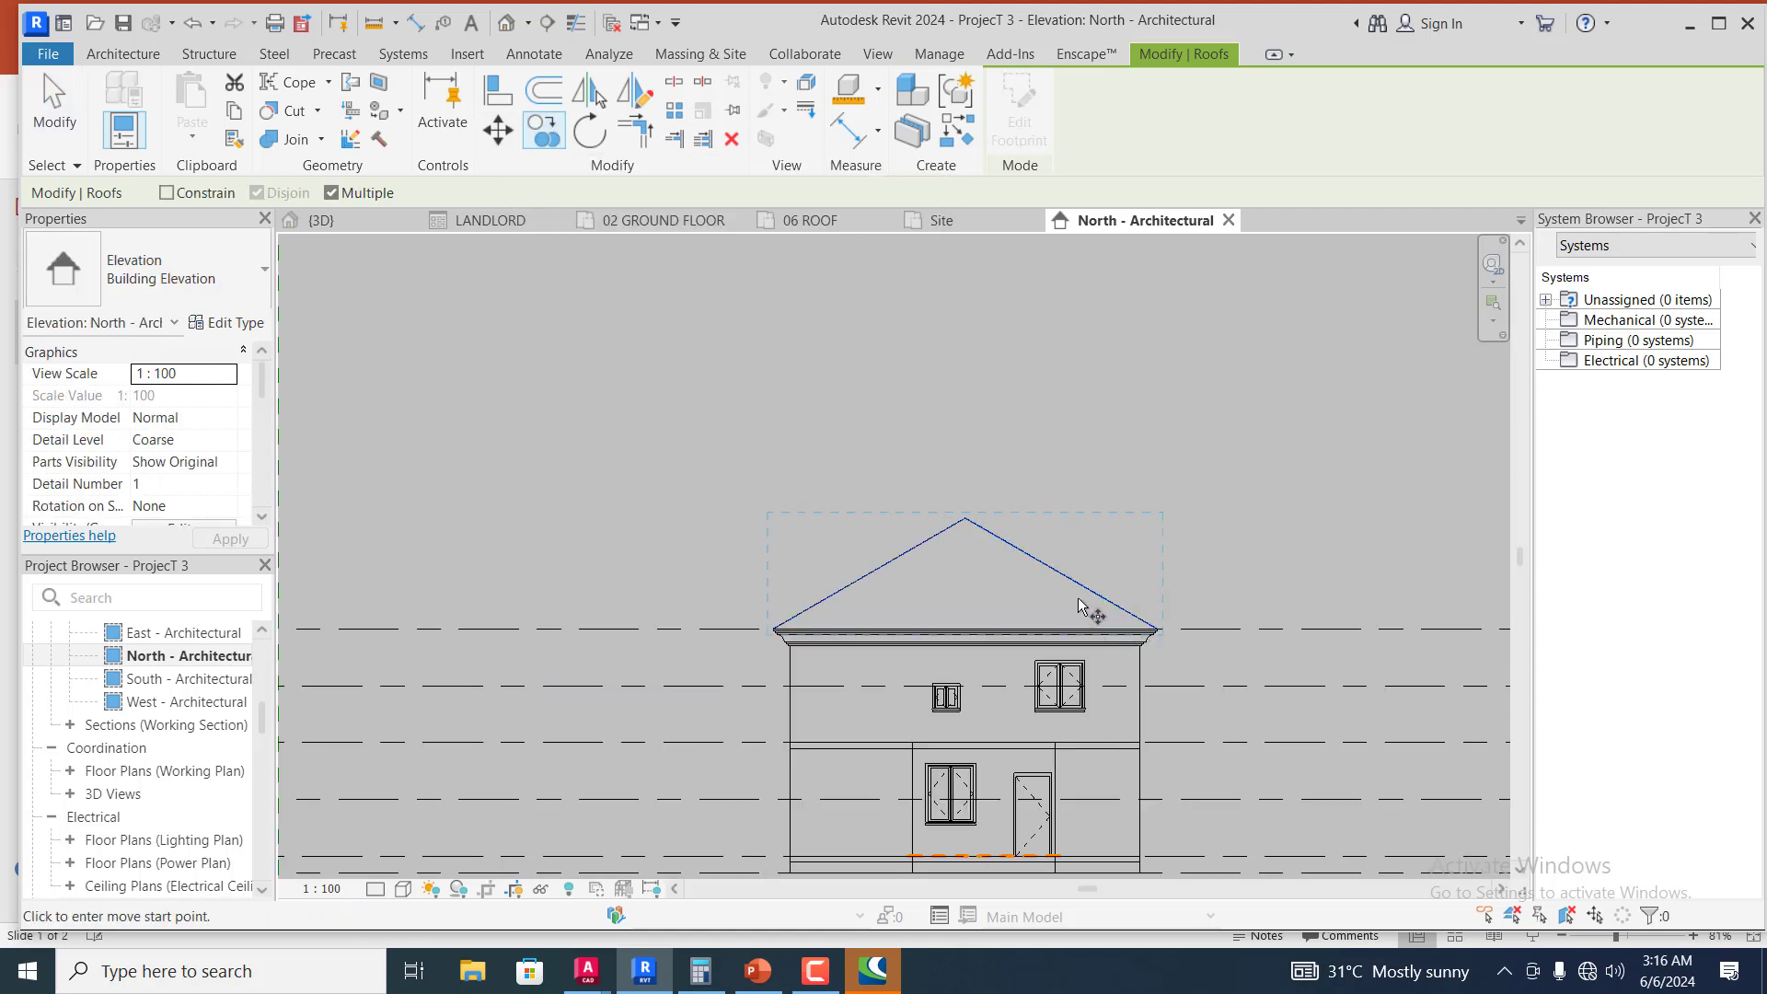
click(1078, 599)
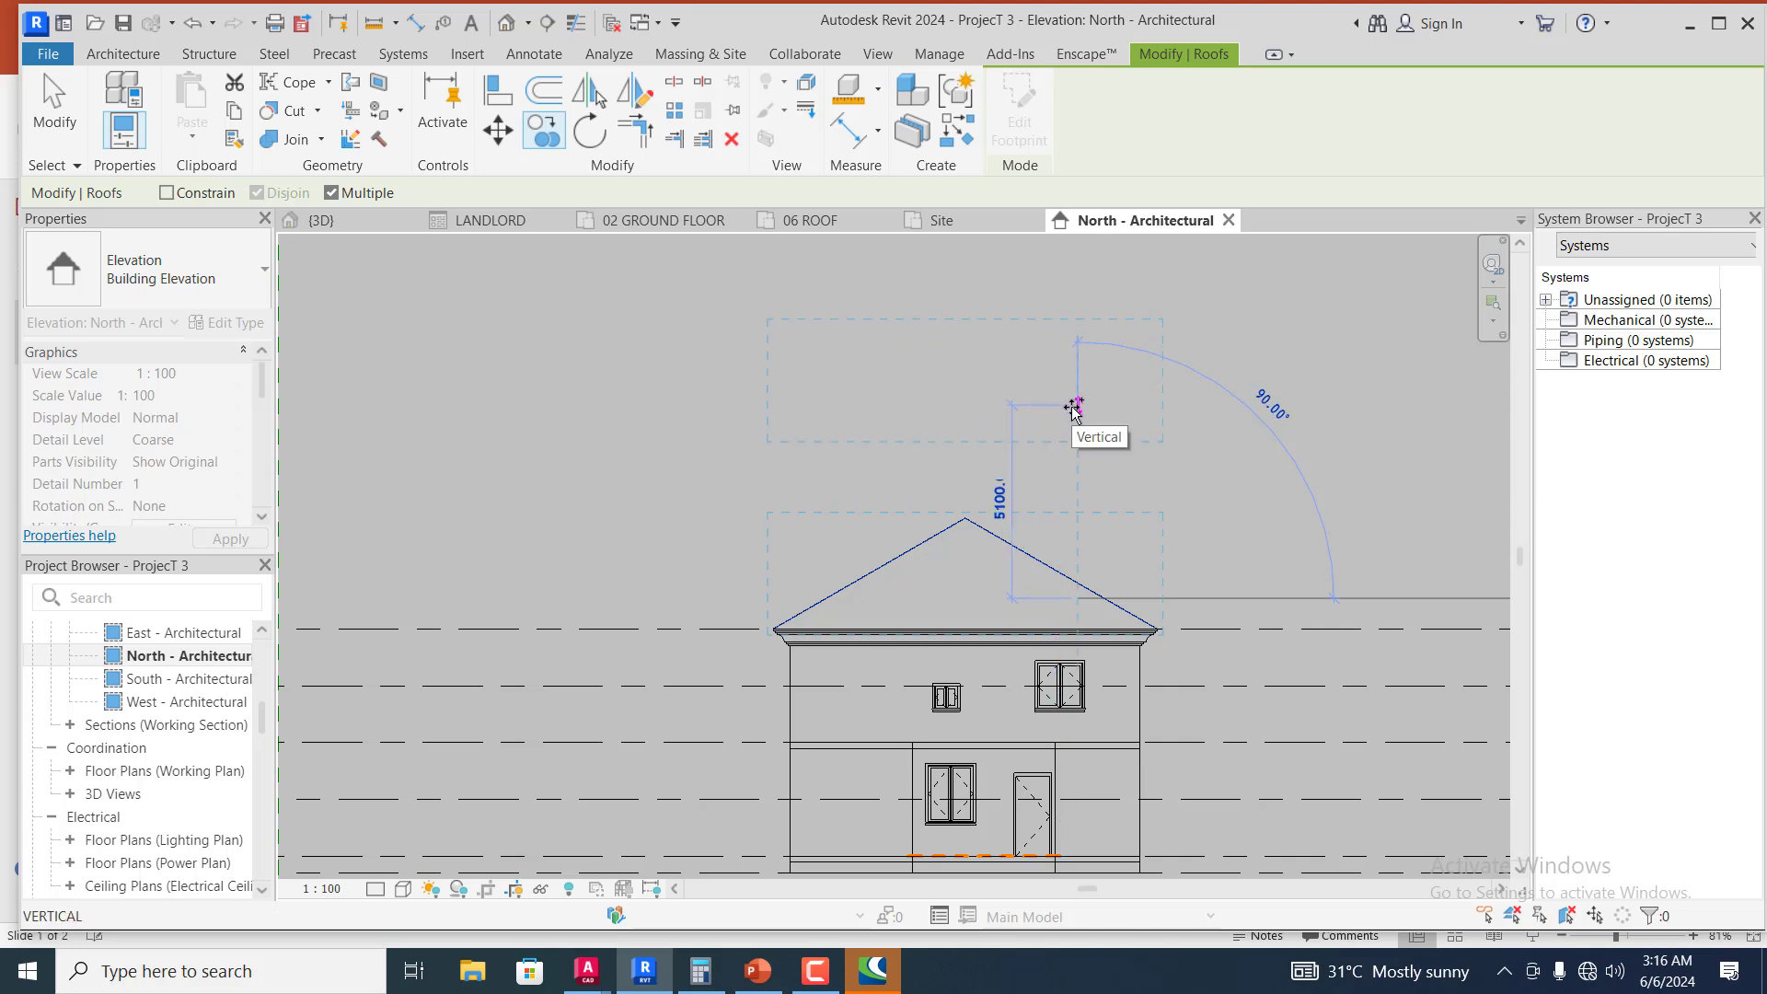
click(1075, 406)
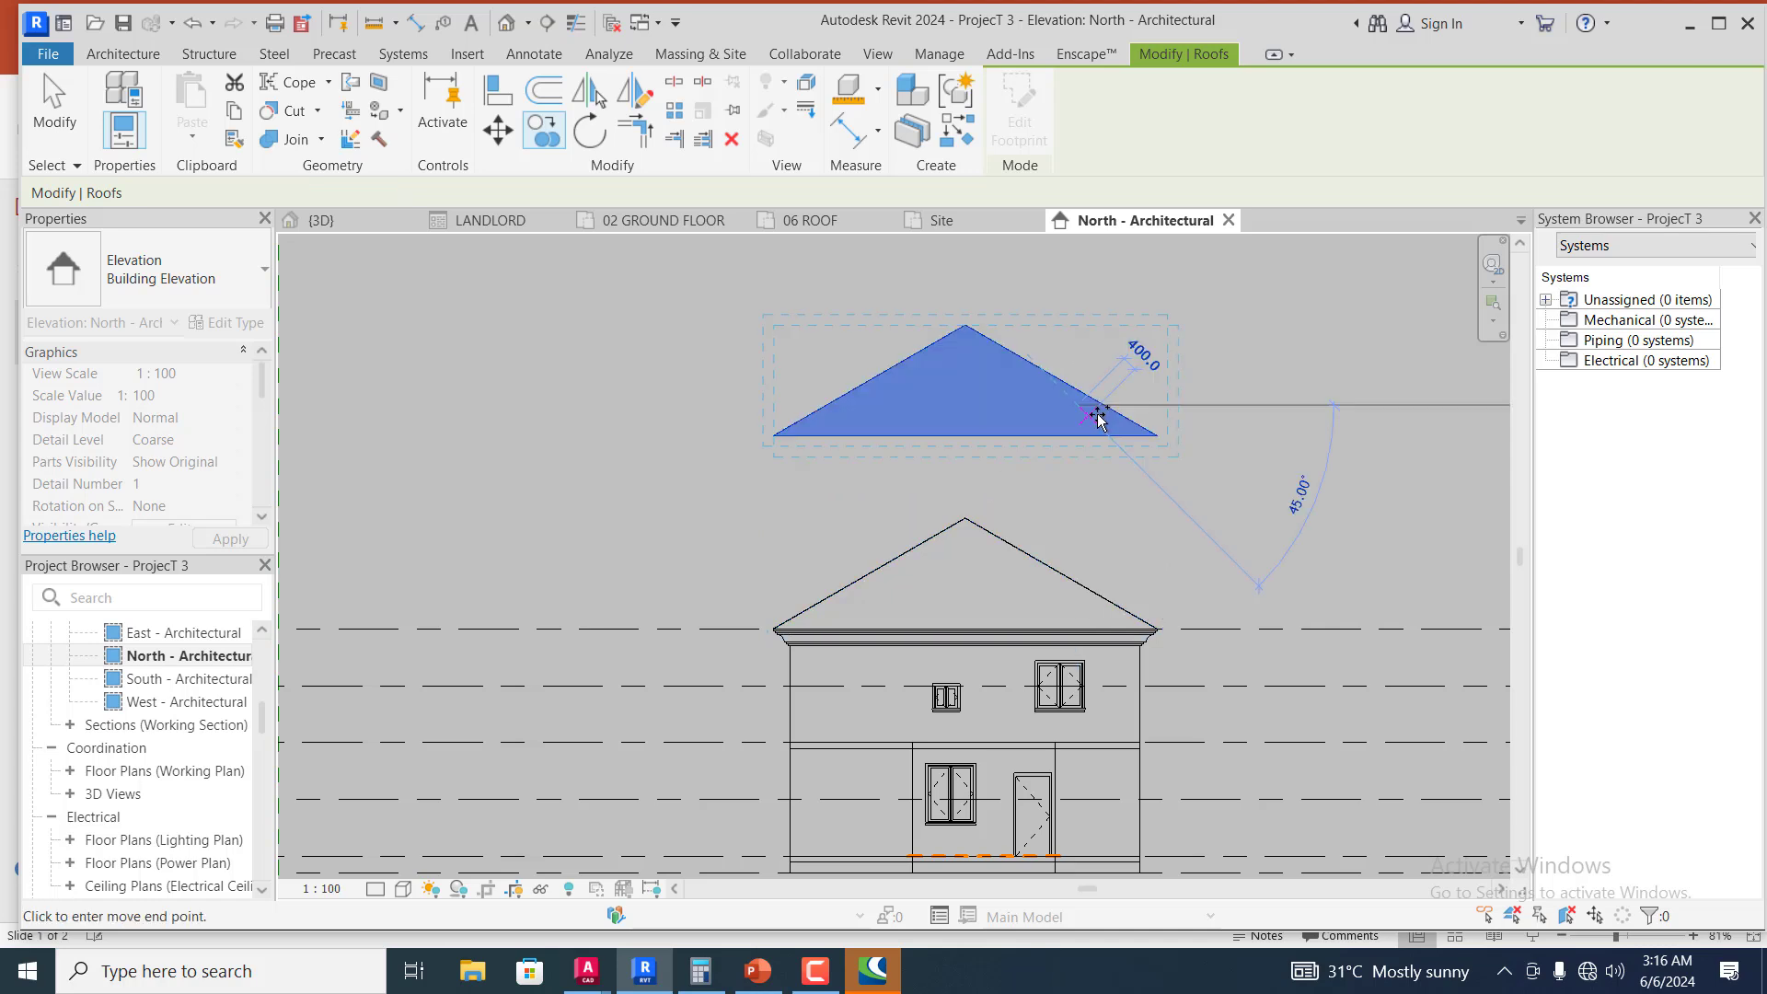
scroll(1150, 340, up, 2)
scroll(1150, 341, up, 1)
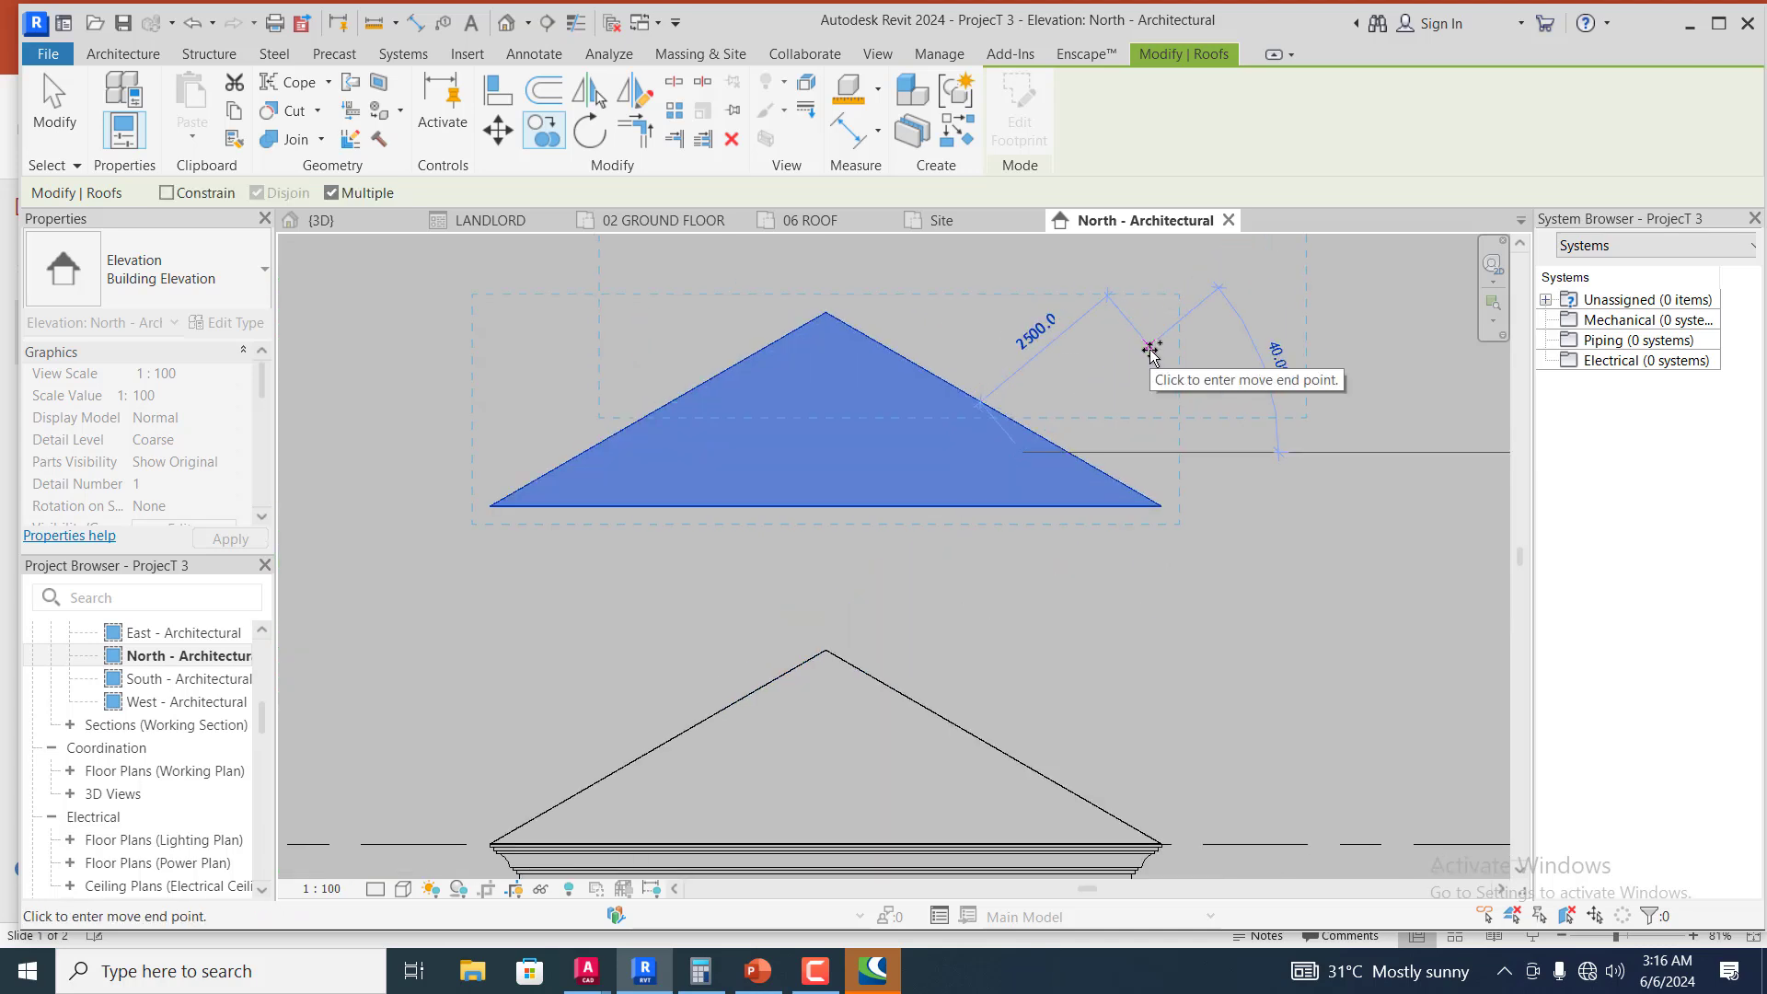
key(Escape)
key(Escape)
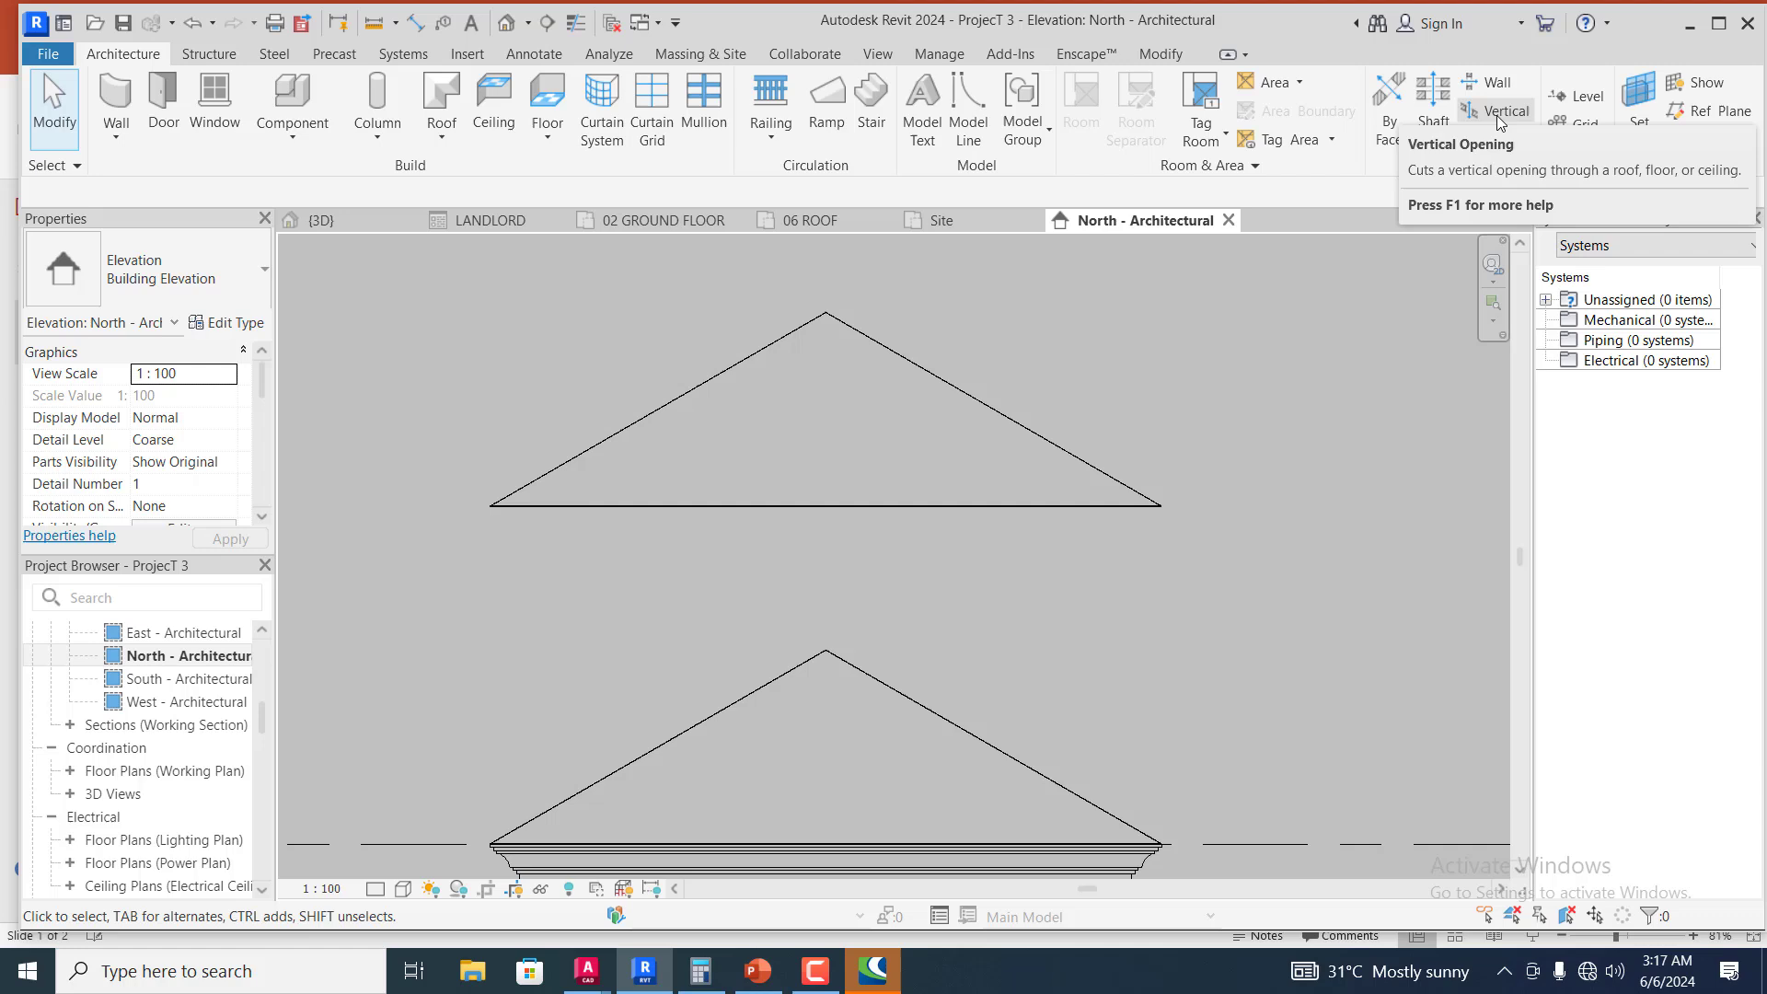
- Start a vertical opening on the upper roof copy, sketching from the 01 GROUND LEVEL view
click(1497, 112)
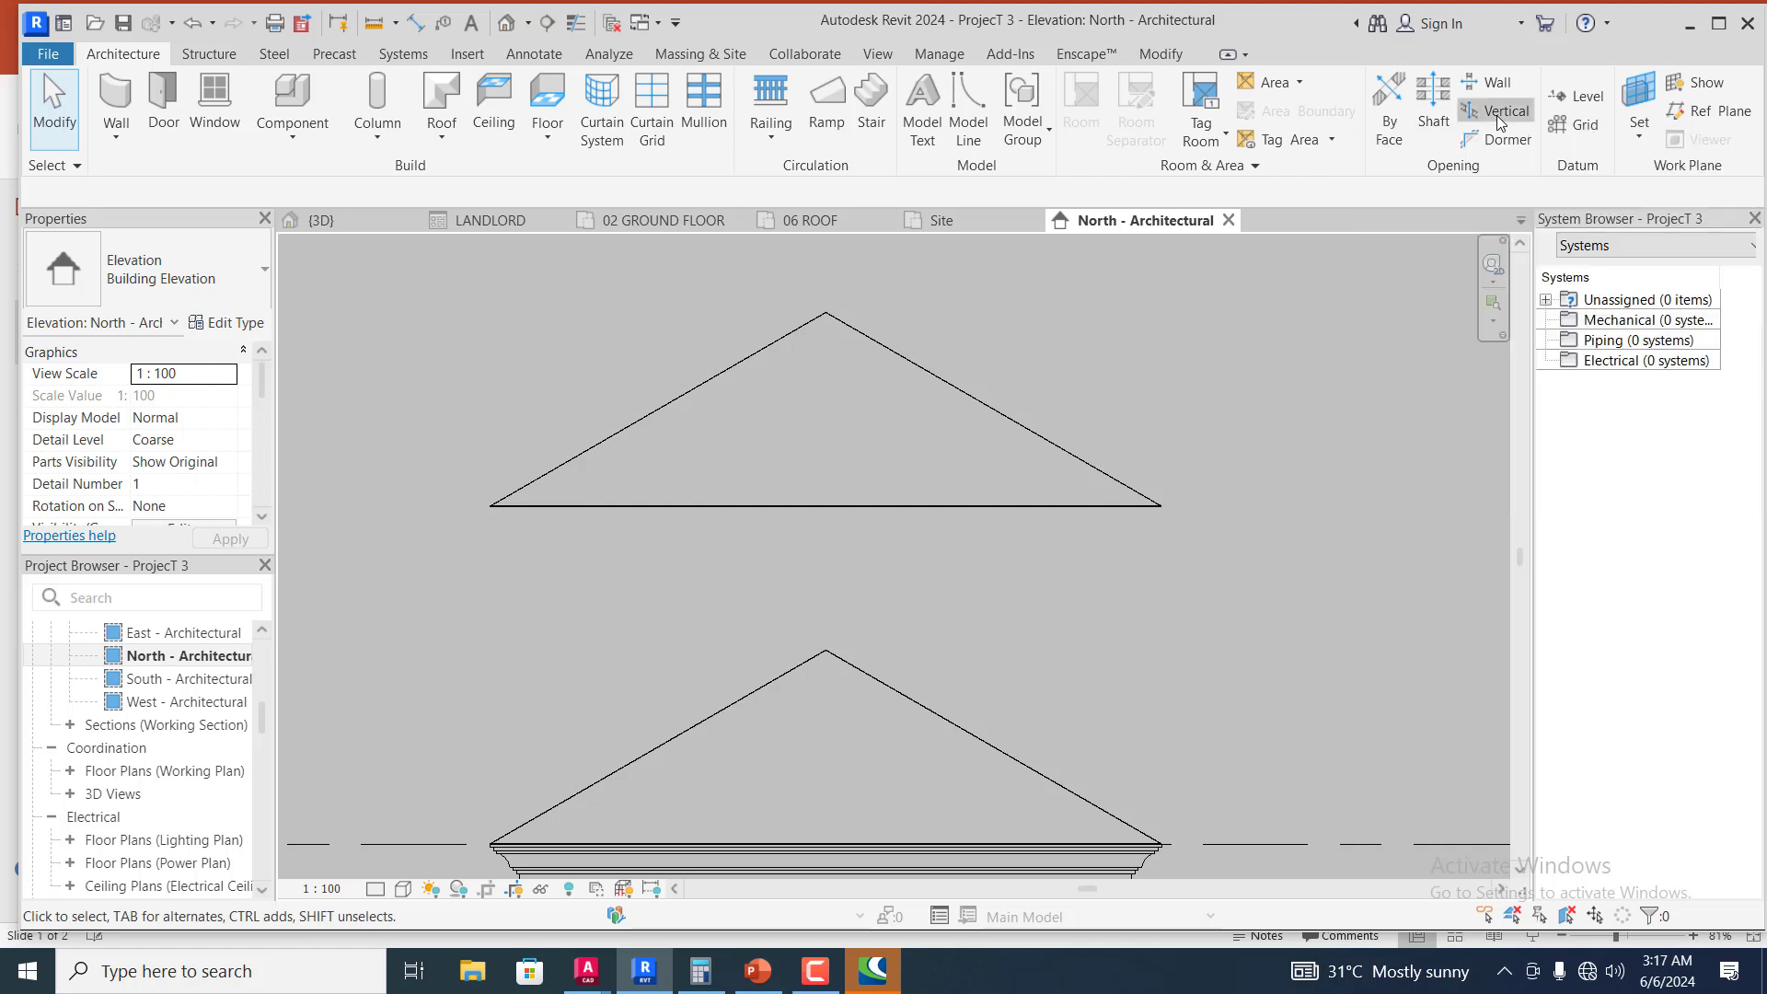
click(982, 400)
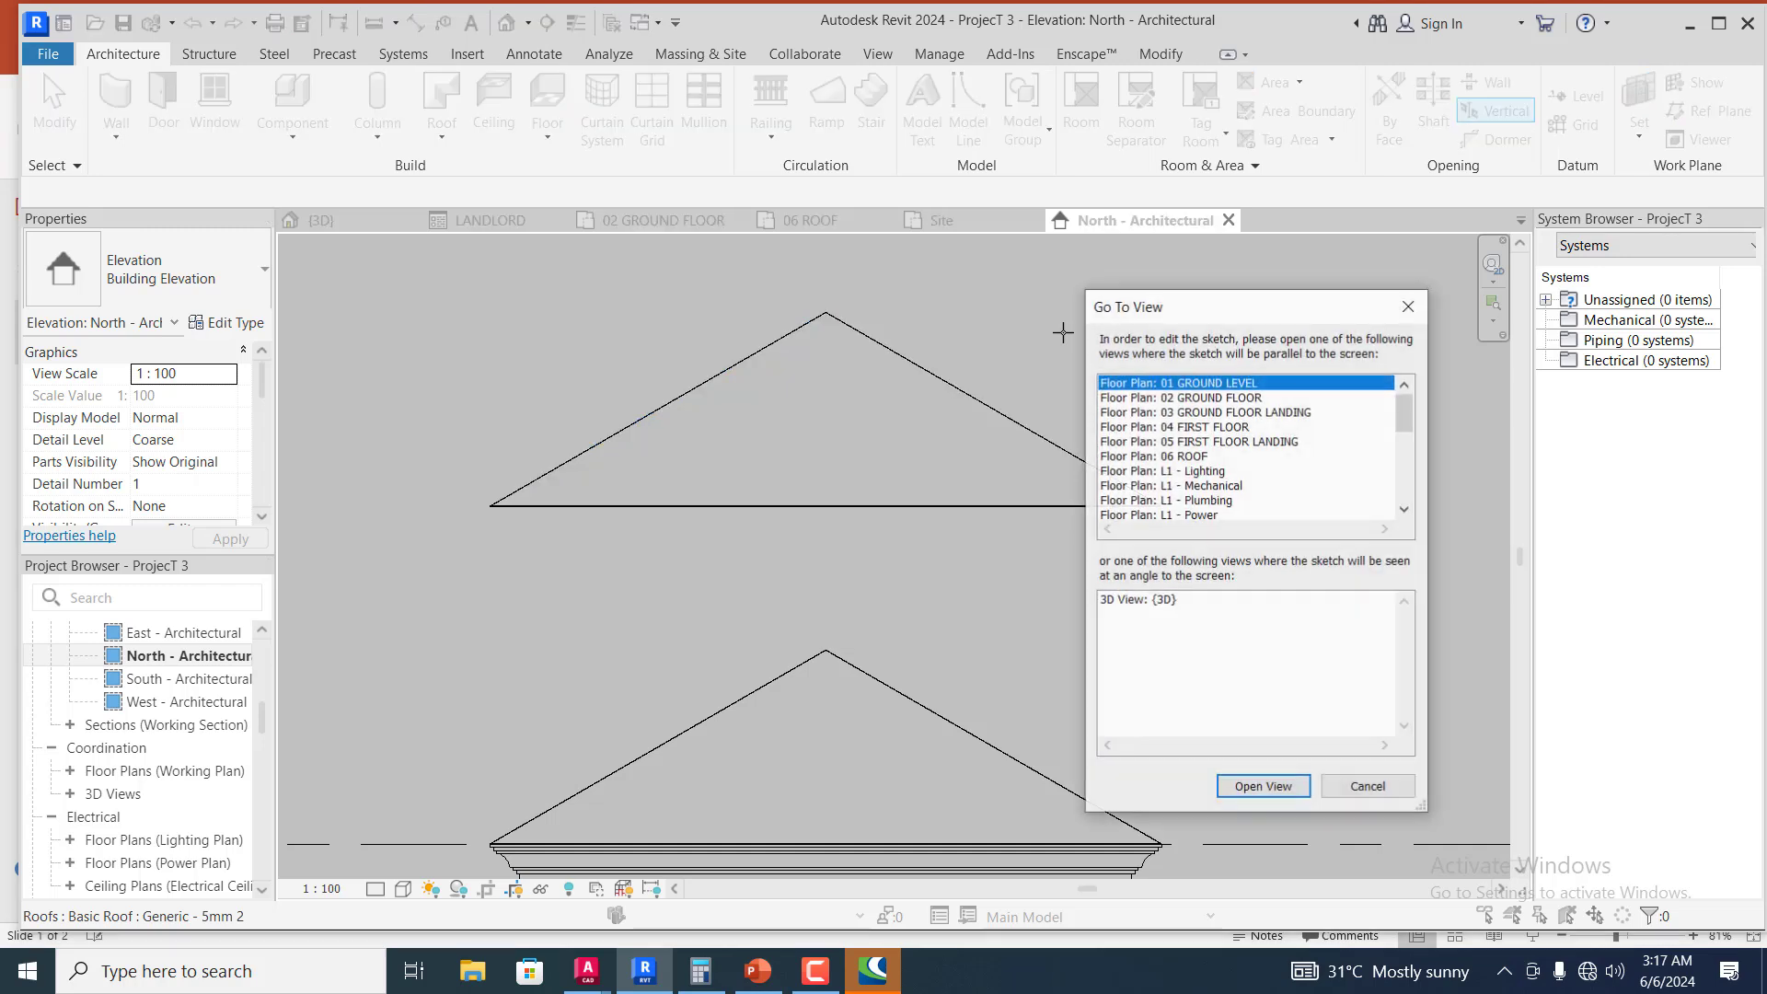
click(1270, 790)
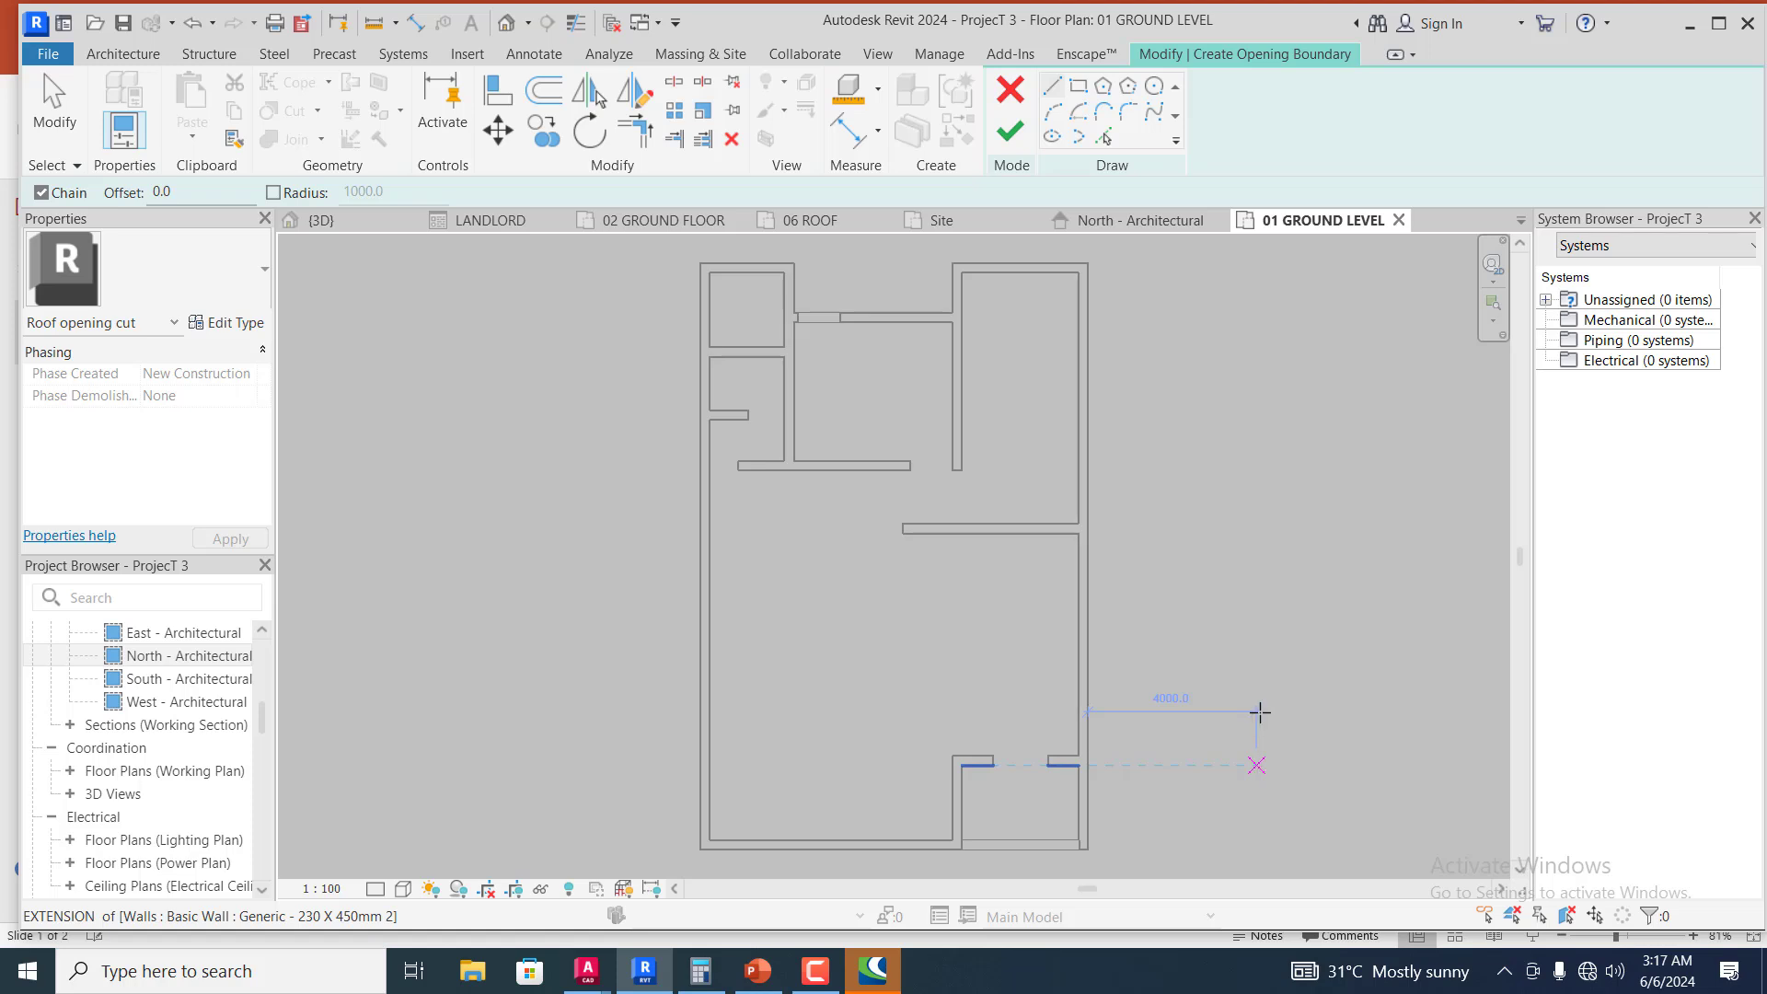
click(1400, 221)
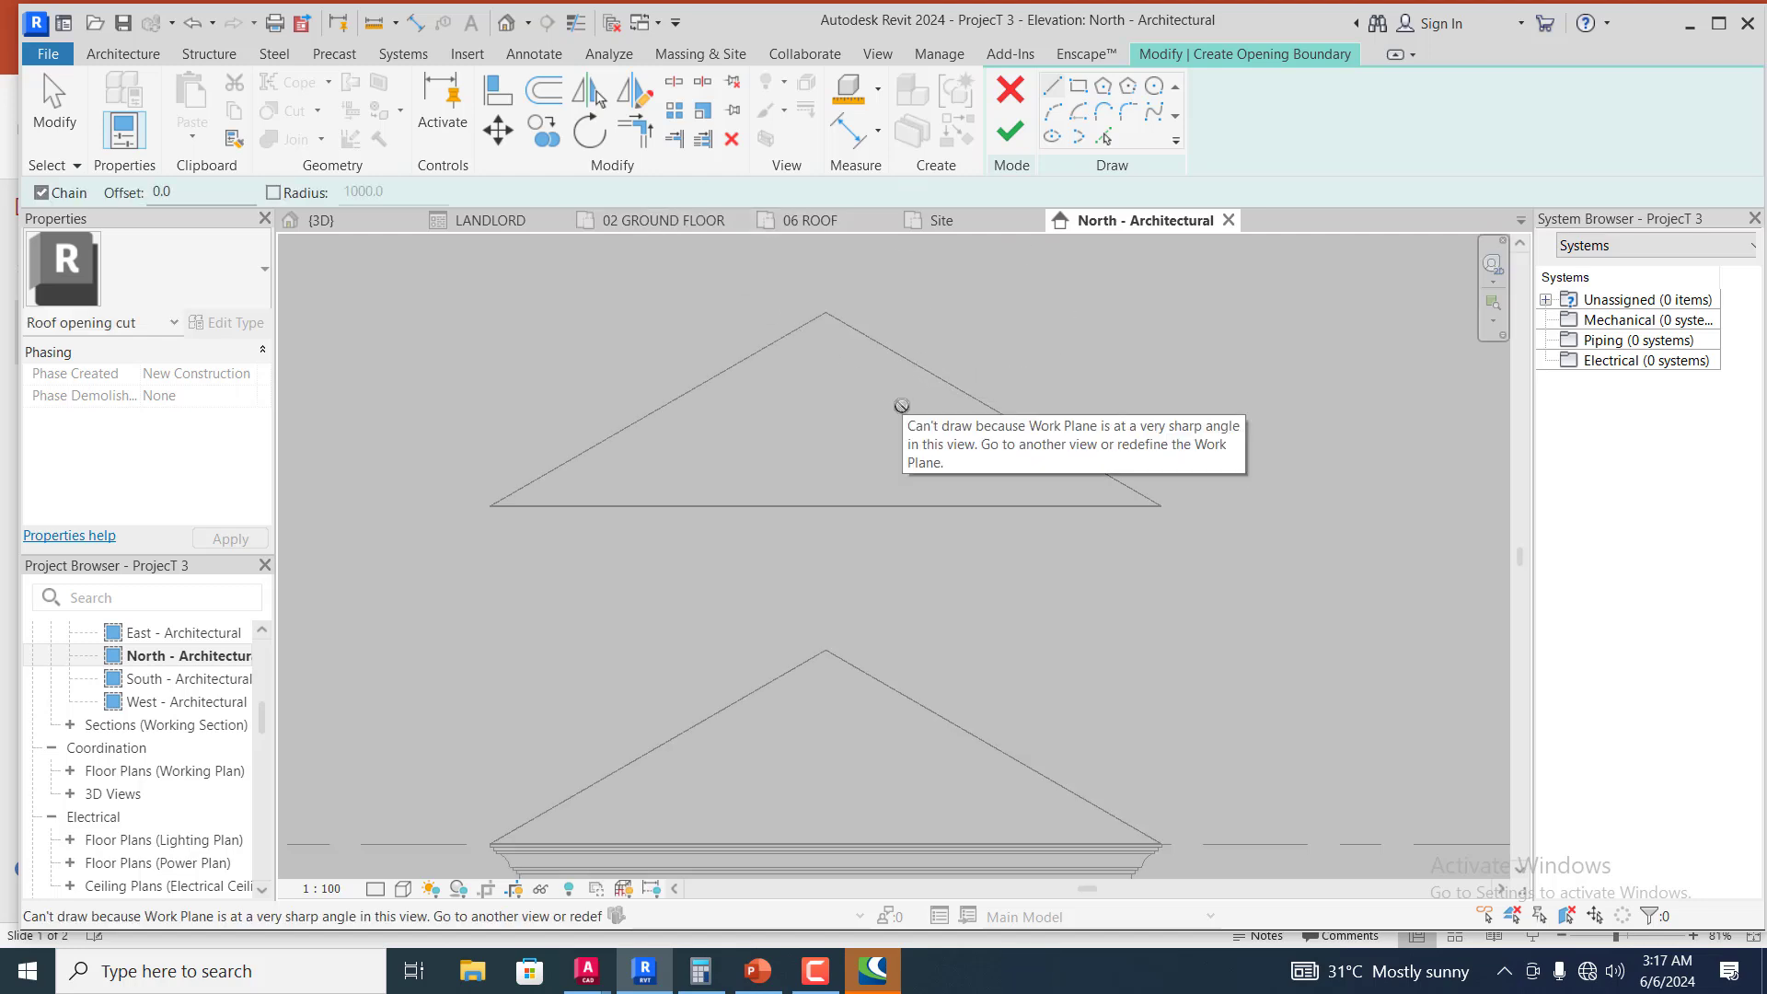
key(Escape)
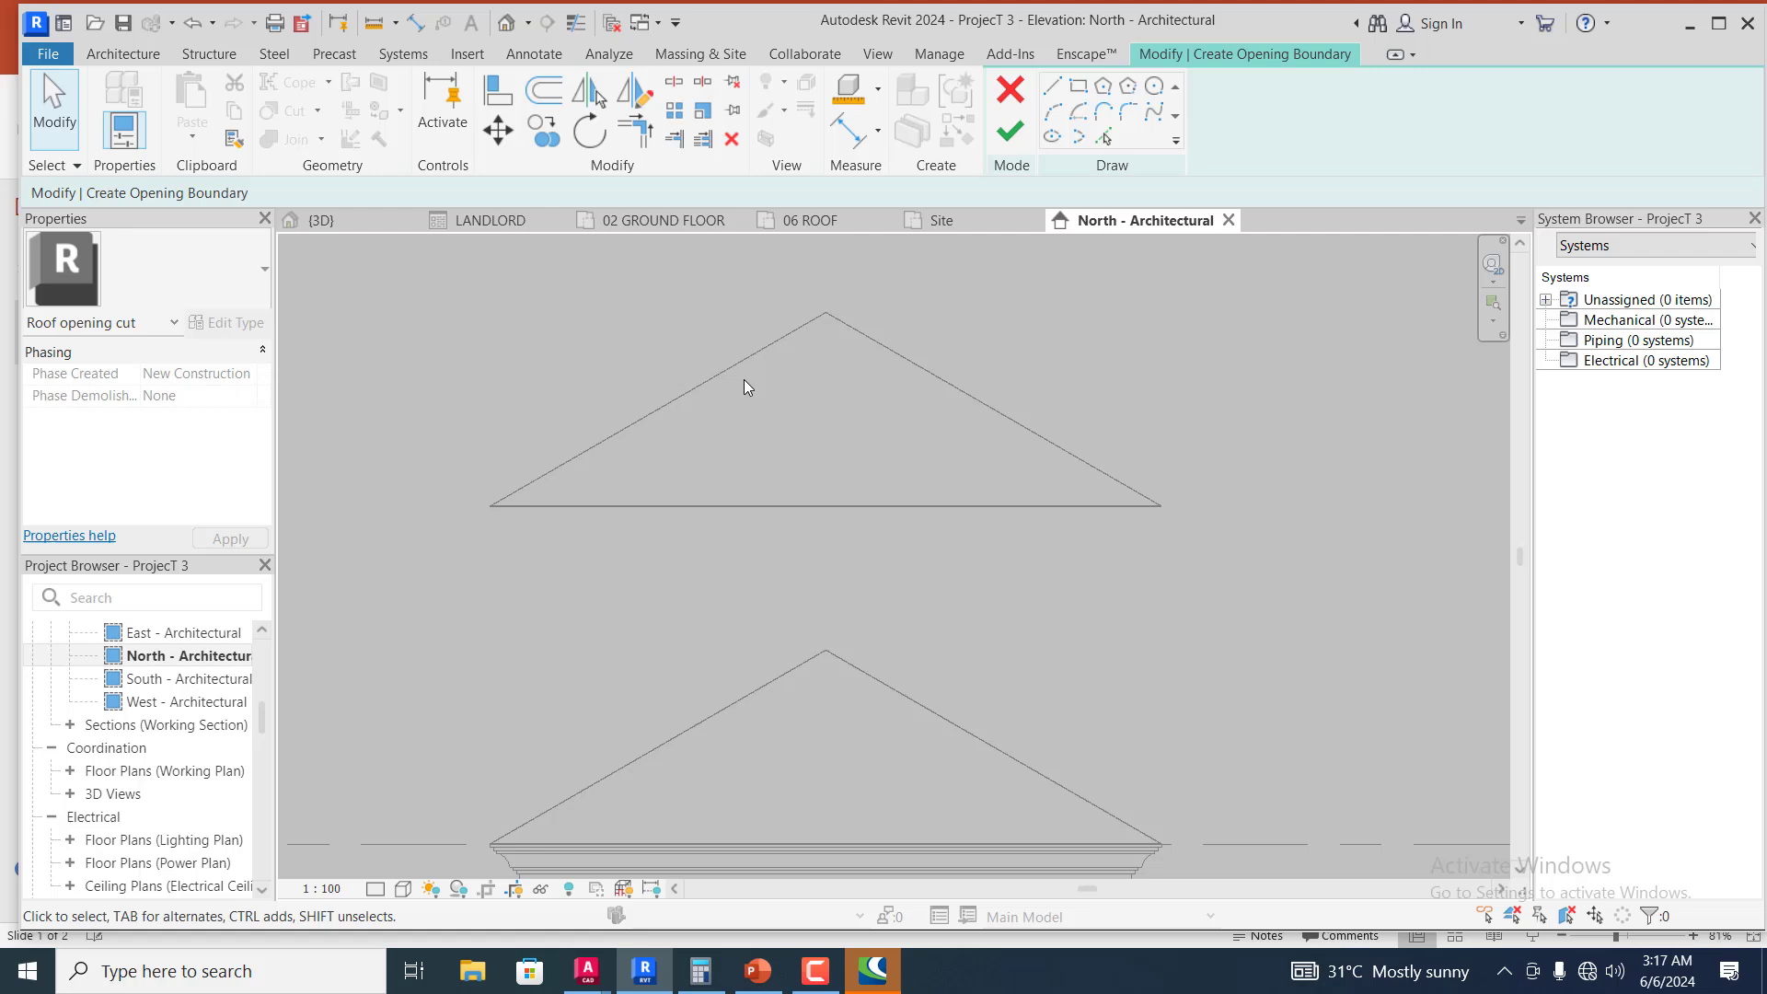
- Cancel the sketch, restart the vertical opening on the upper roof, and sketch in Floor Plan: 06 ROOF
click(1007, 106)
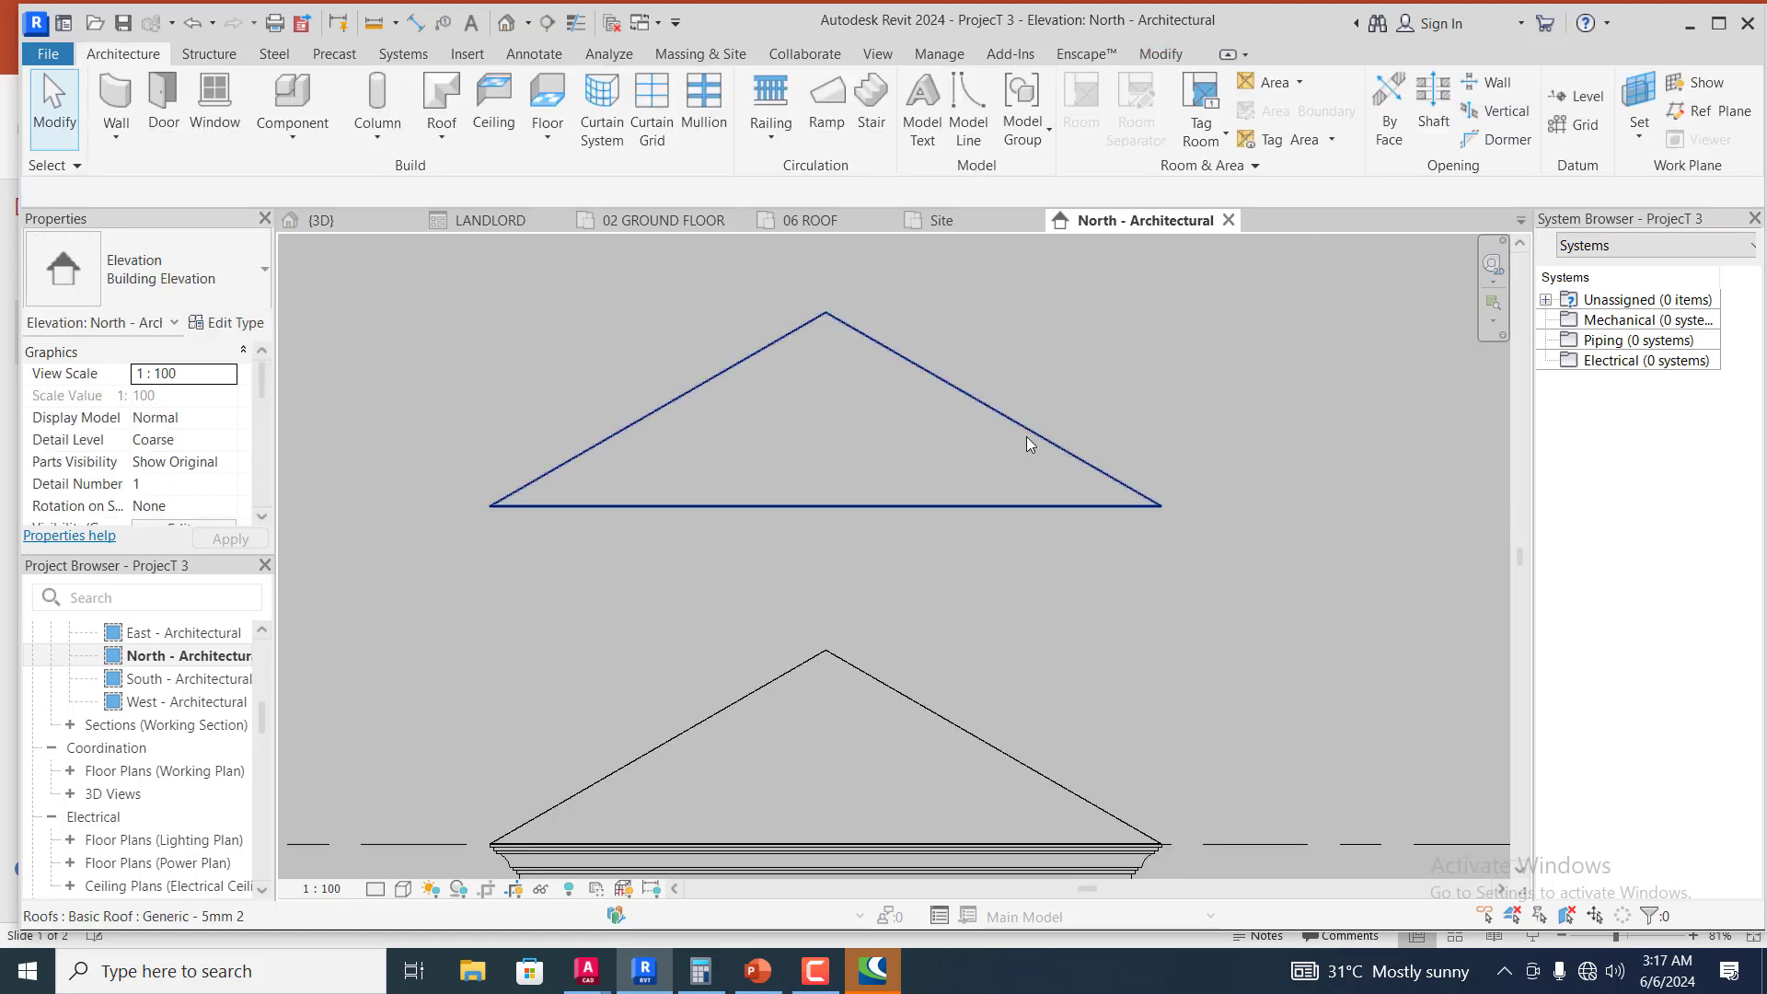
click(1513, 112)
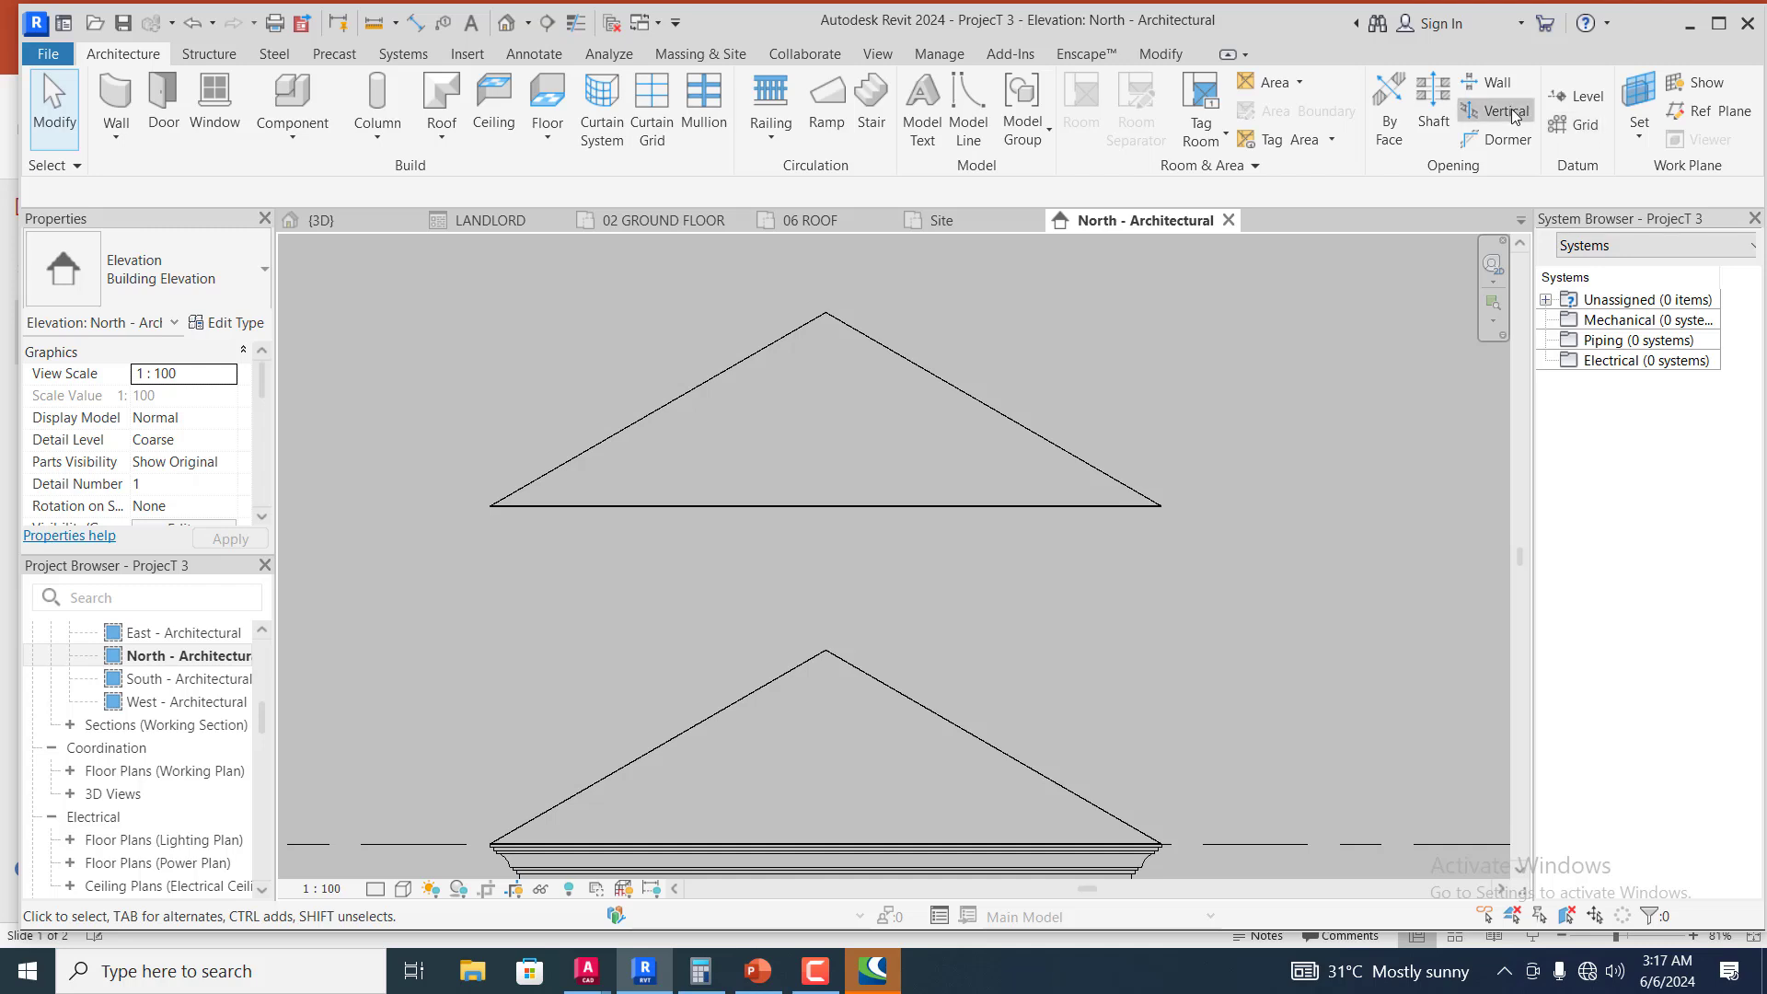
click(972, 379)
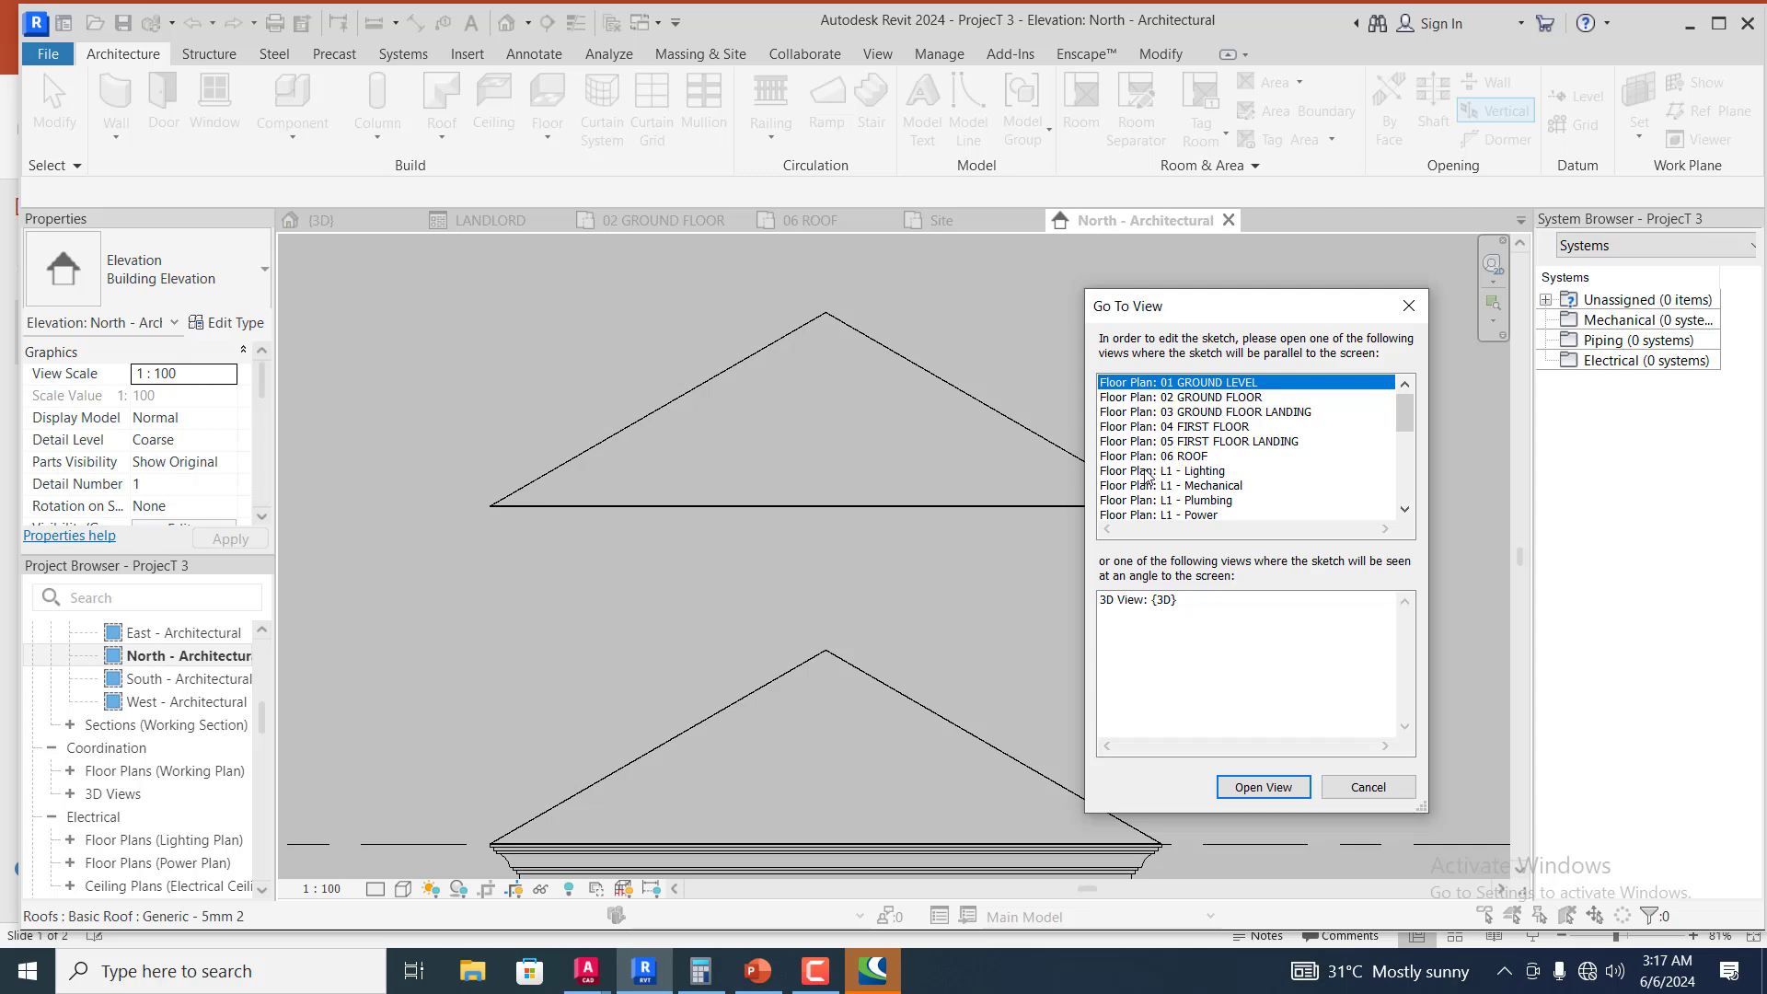
click(1180, 458)
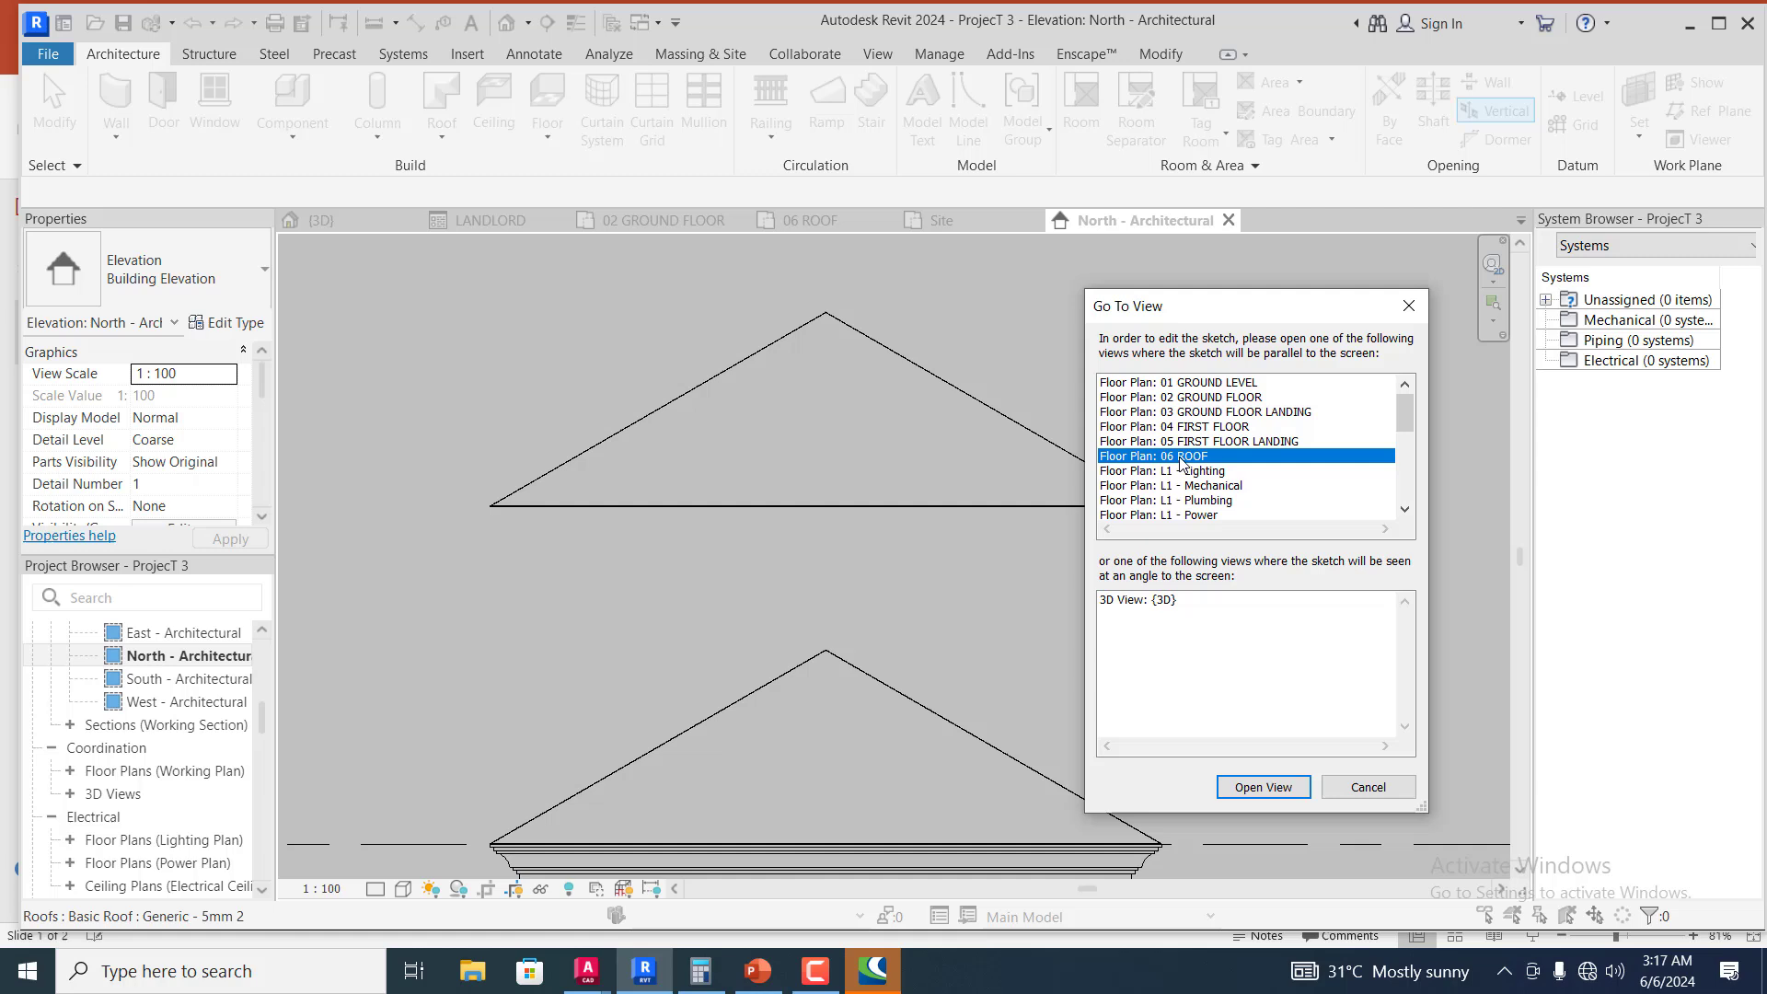
click(1261, 790)
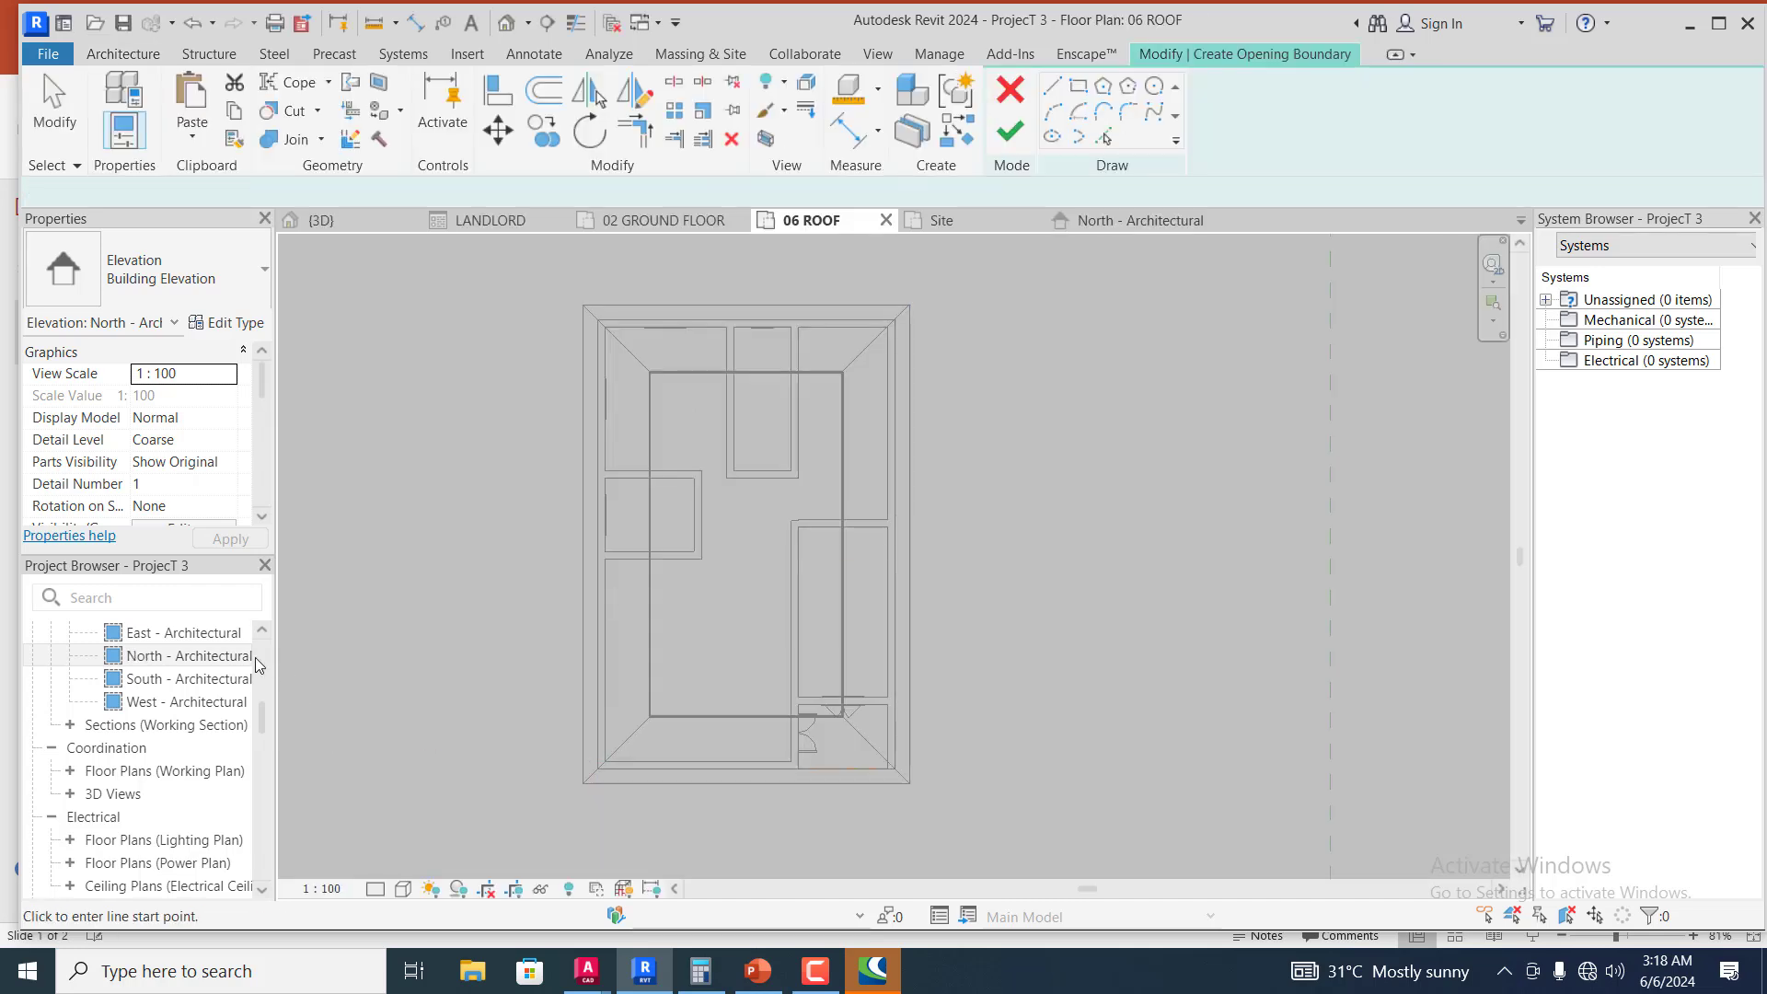
- Go to the Site plan and choose Pick Lines with Offset 100 for the boundary
scroll(263, 697, up, 10)
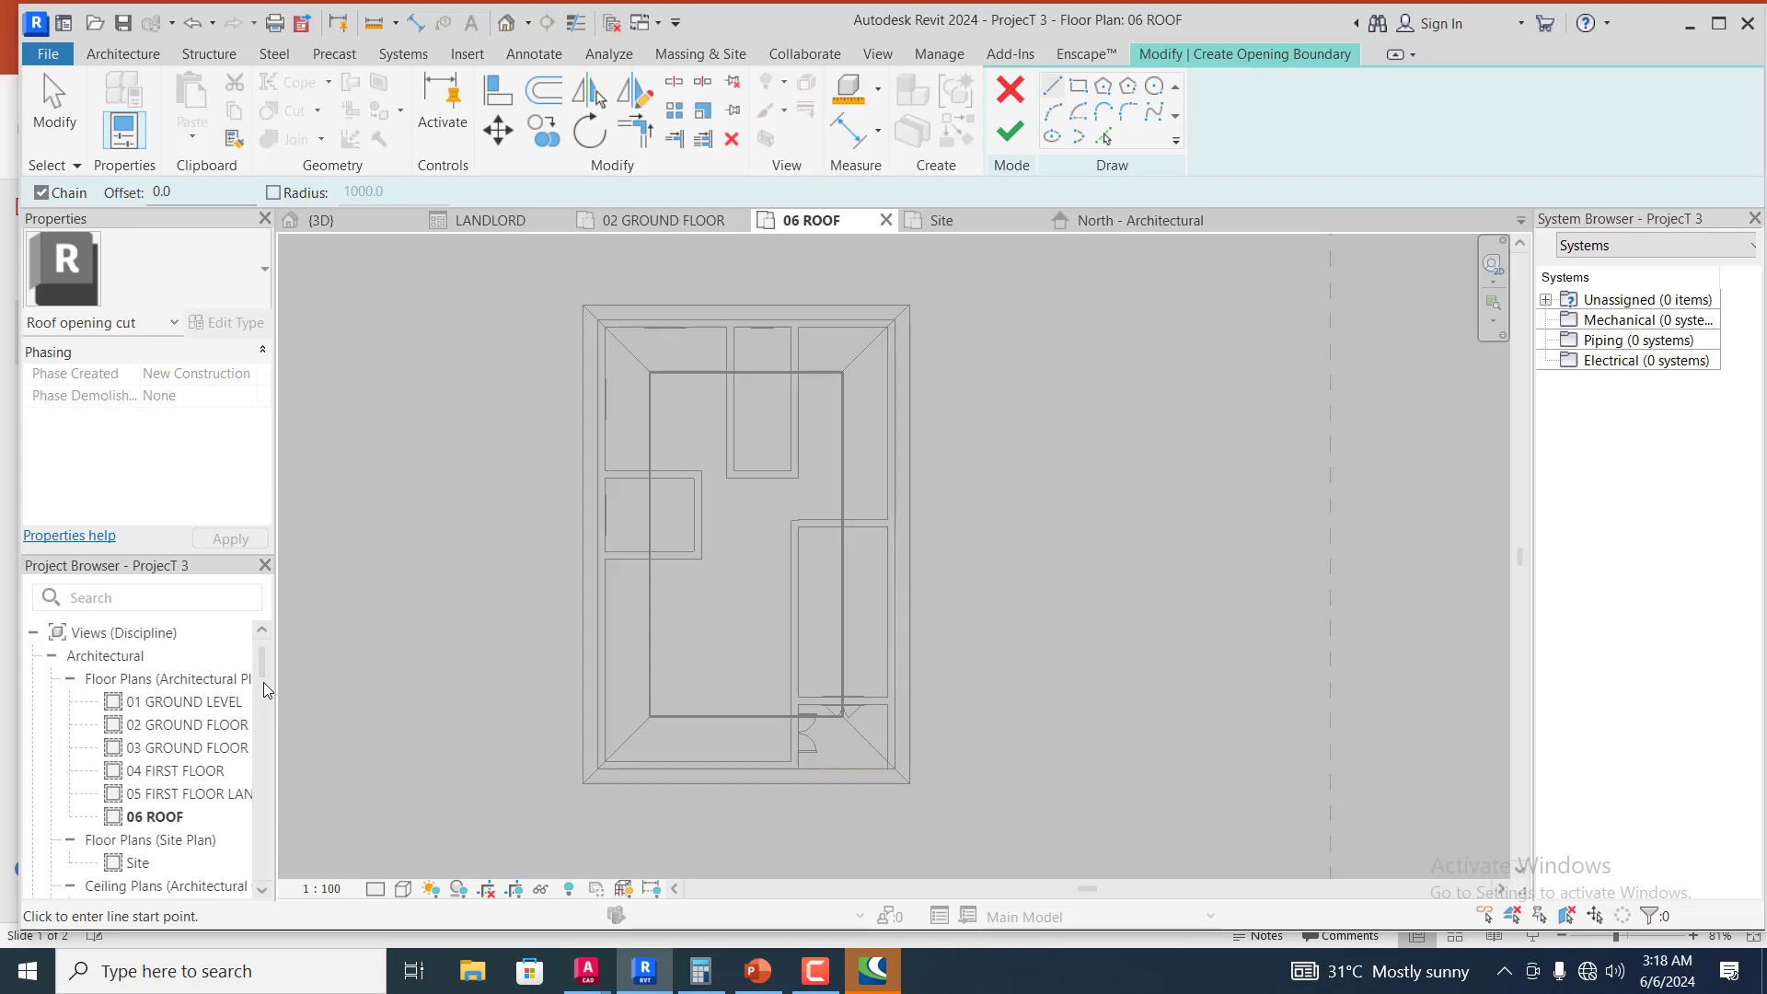
click(970, 217)
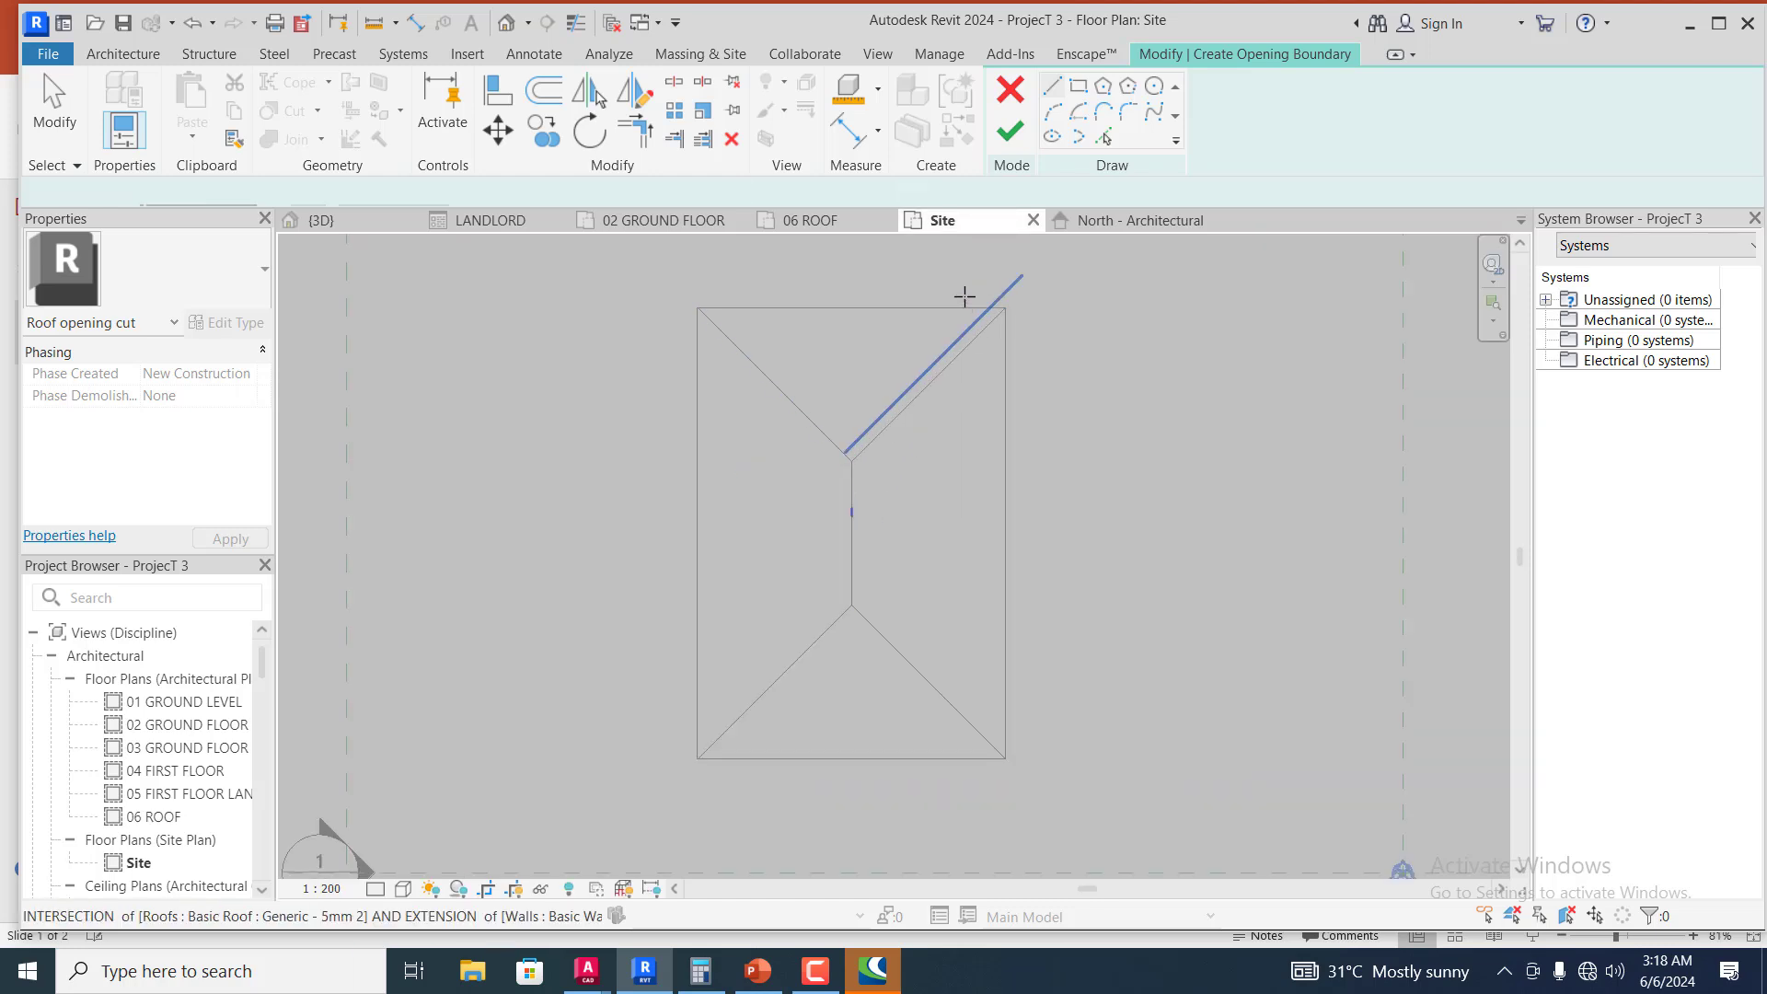
scroll(962, 295, up, 2)
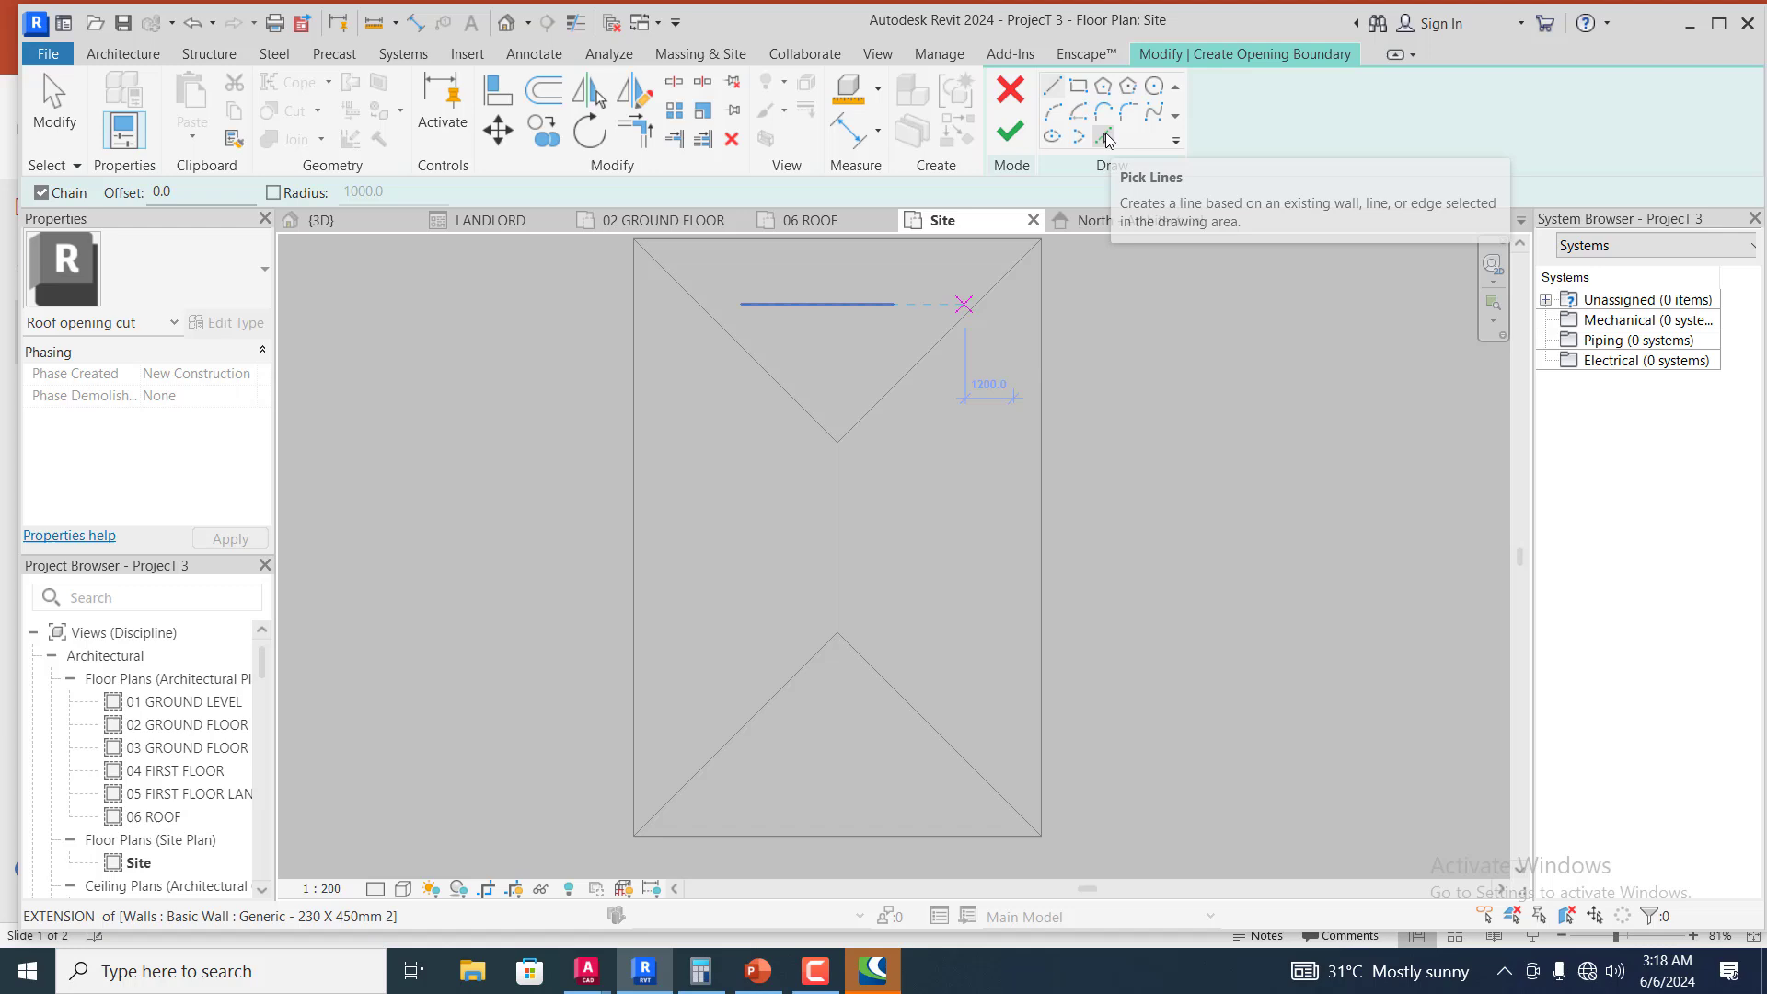
click(1107, 138)
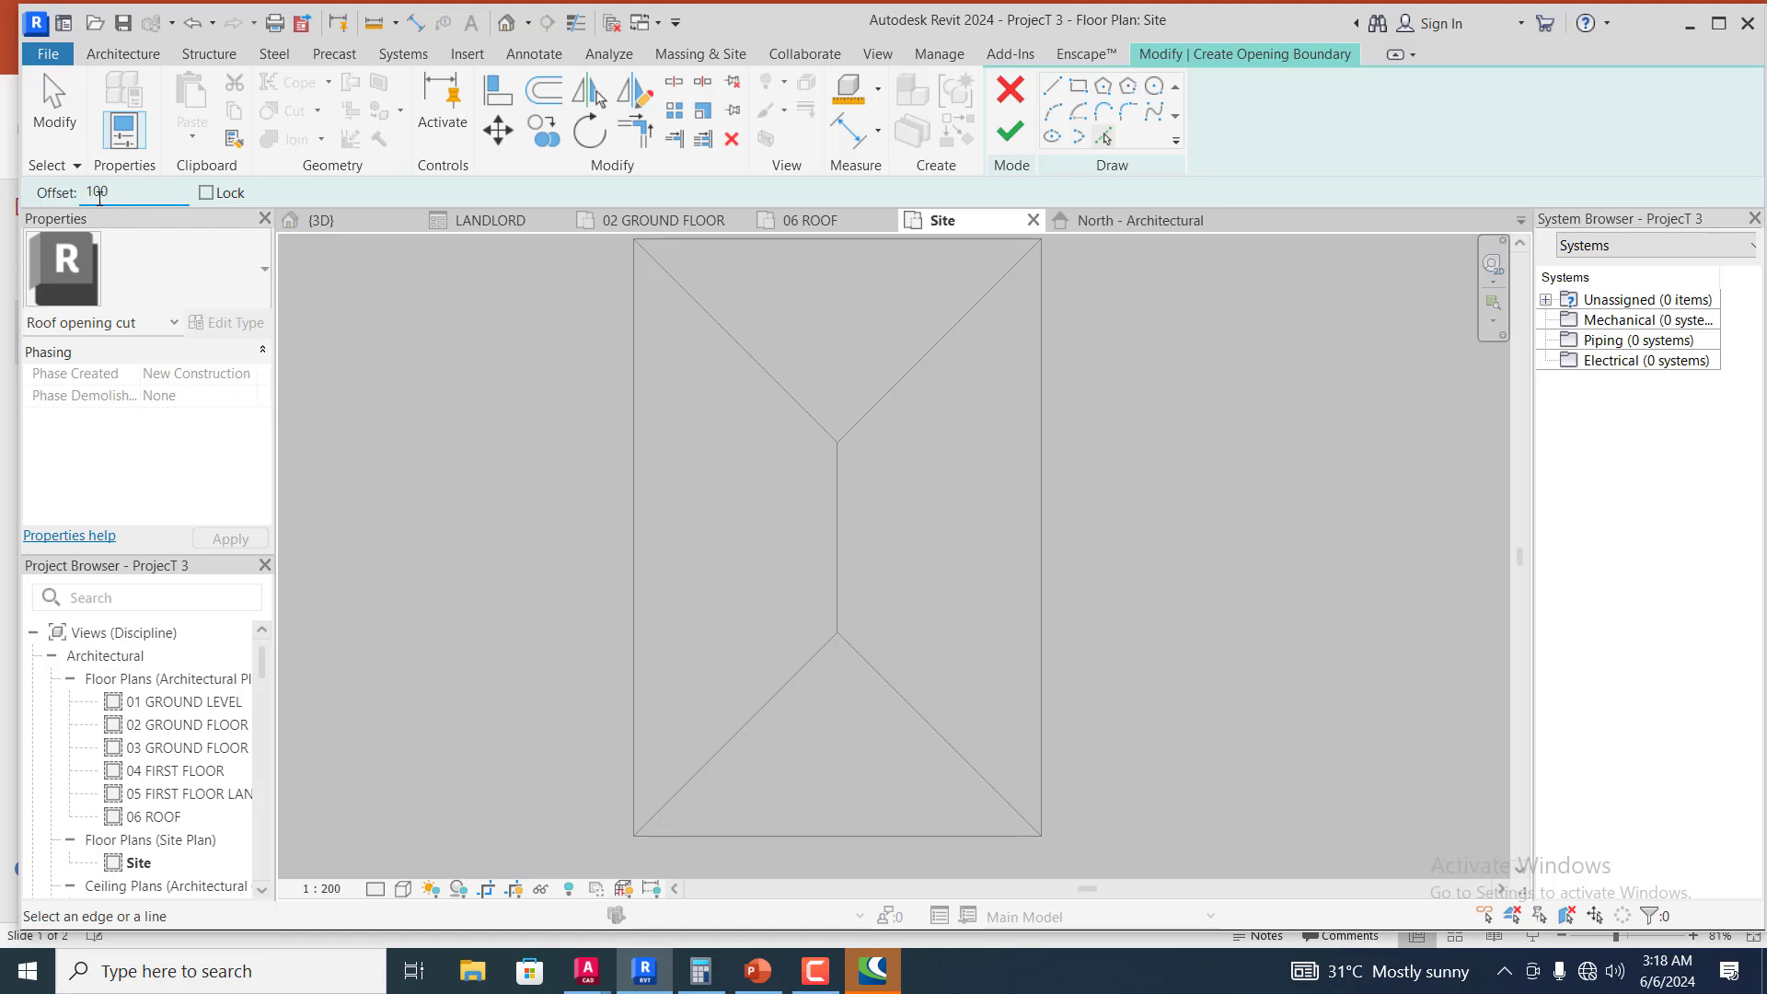
- Trace both sides of the upper-left and upper-right hips at 100 offset
click(808, 416)
scroll(848, 373, up, 2)
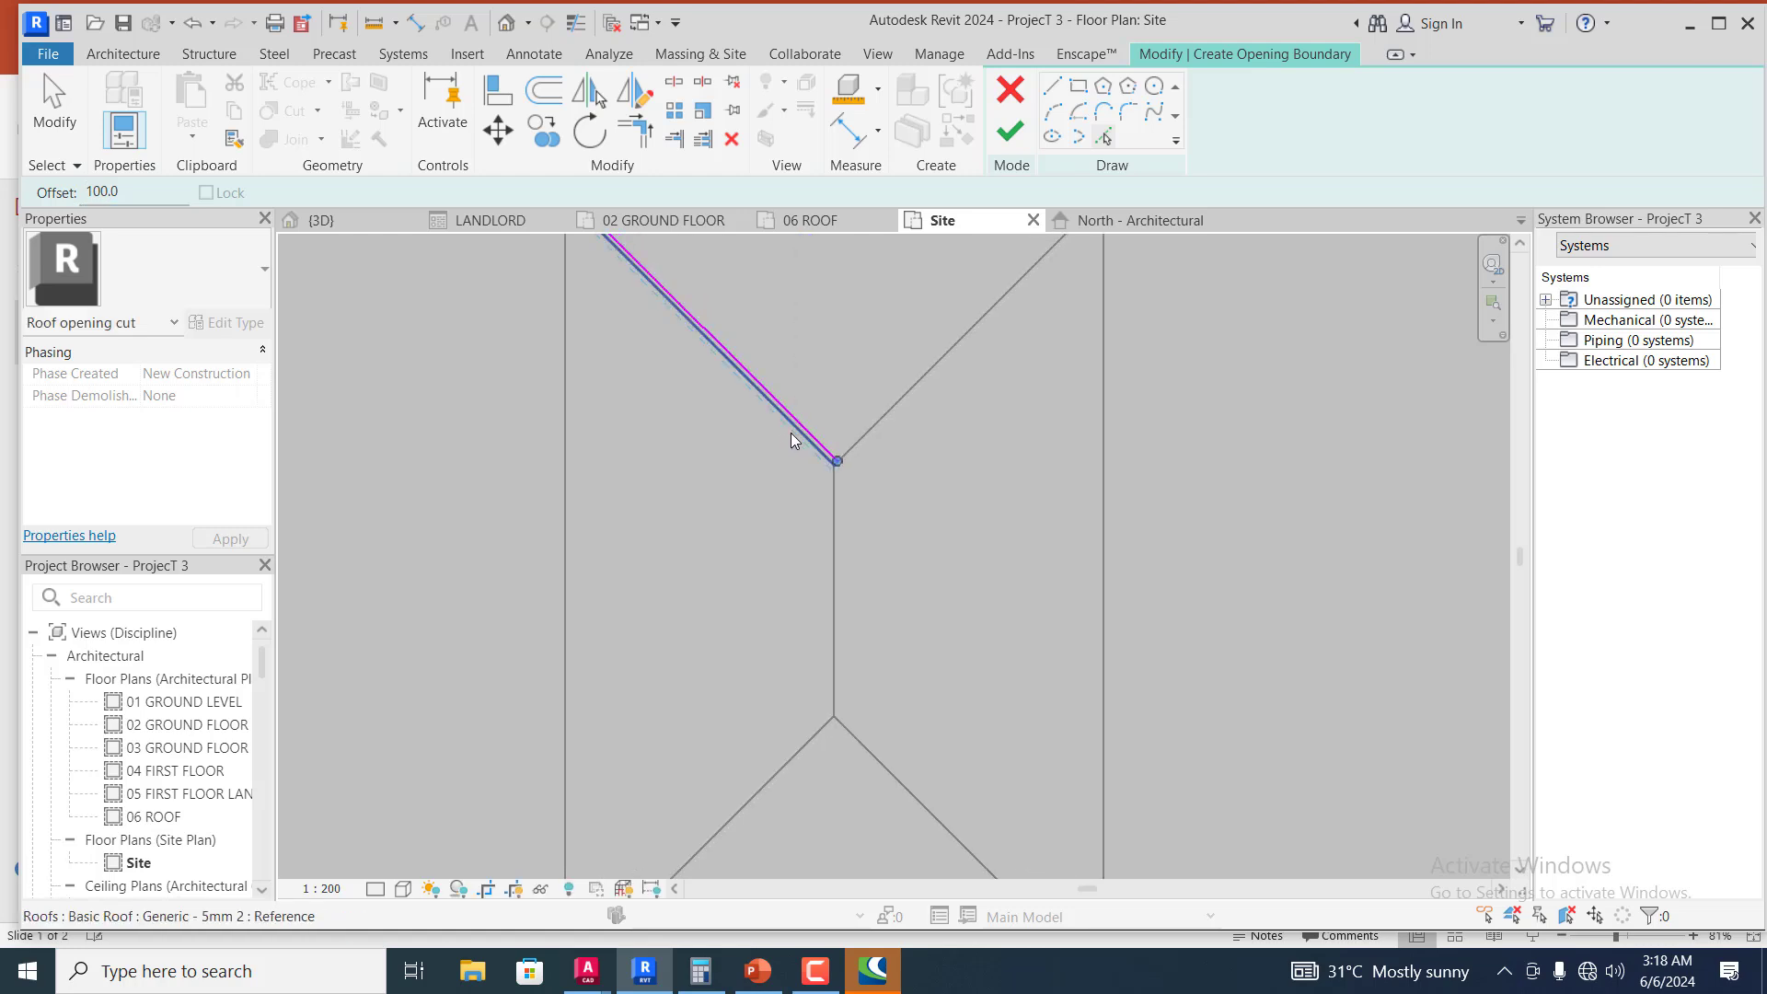
click(791, 433)
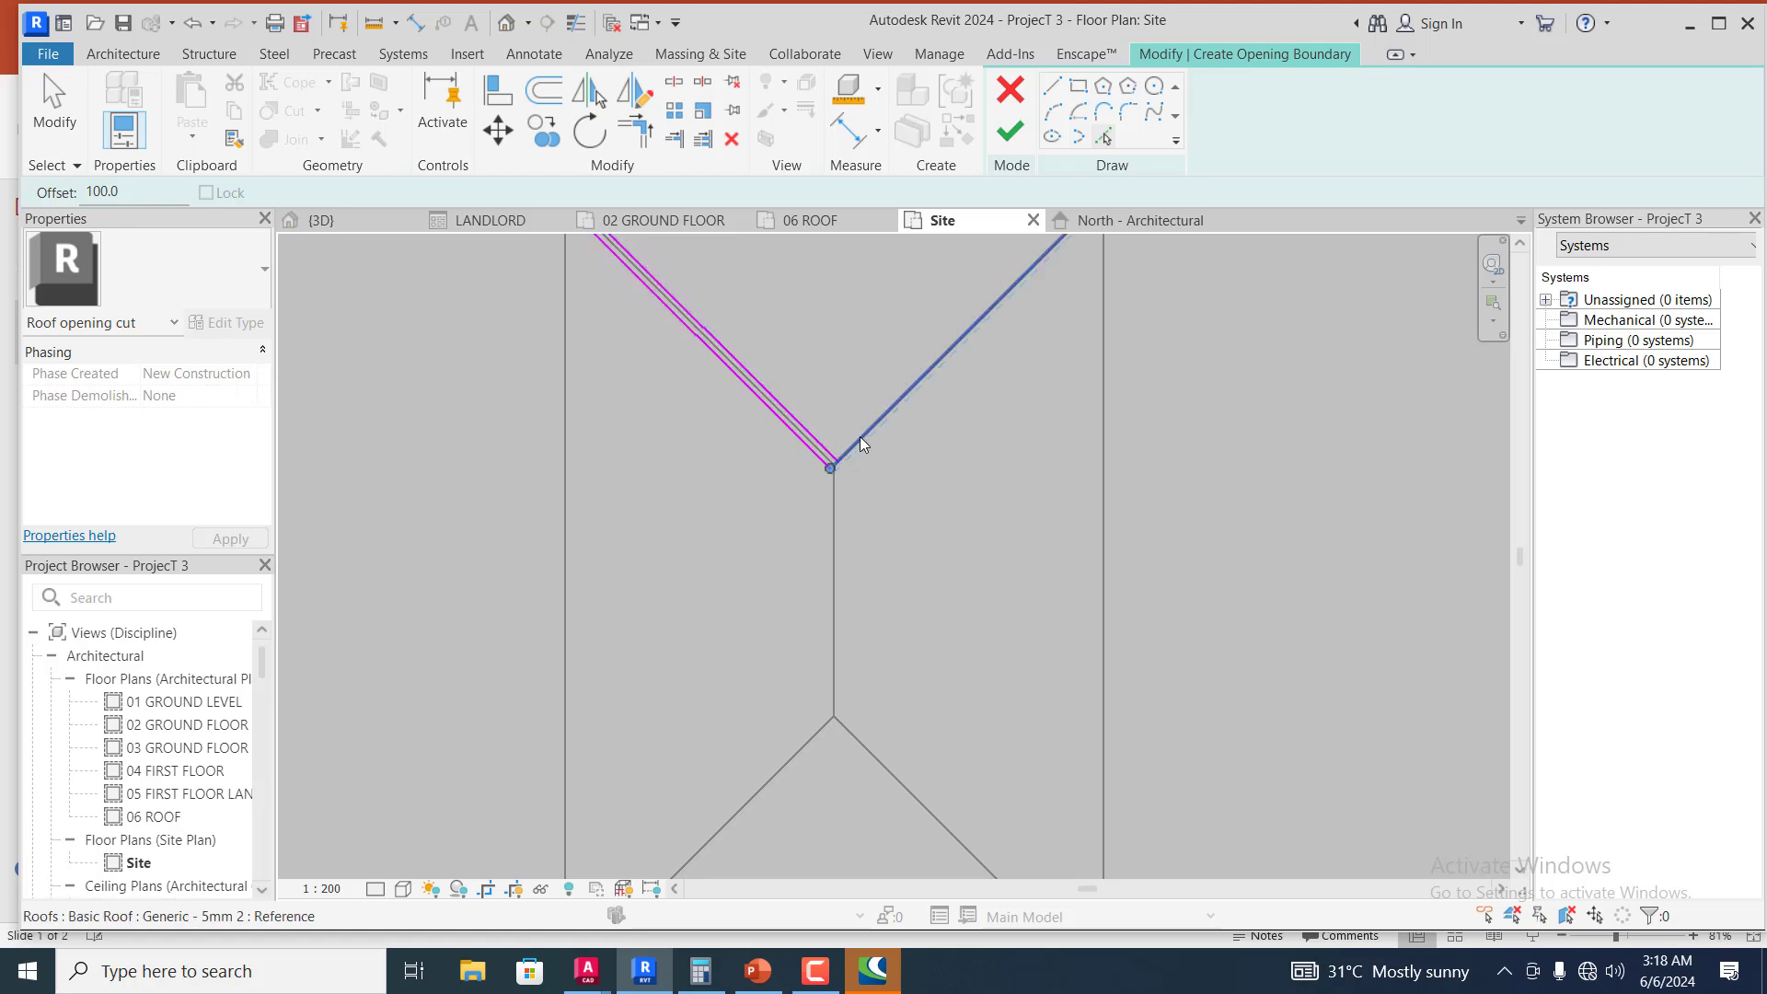
click(860, 435)
scroll(894, 411, up, 1)
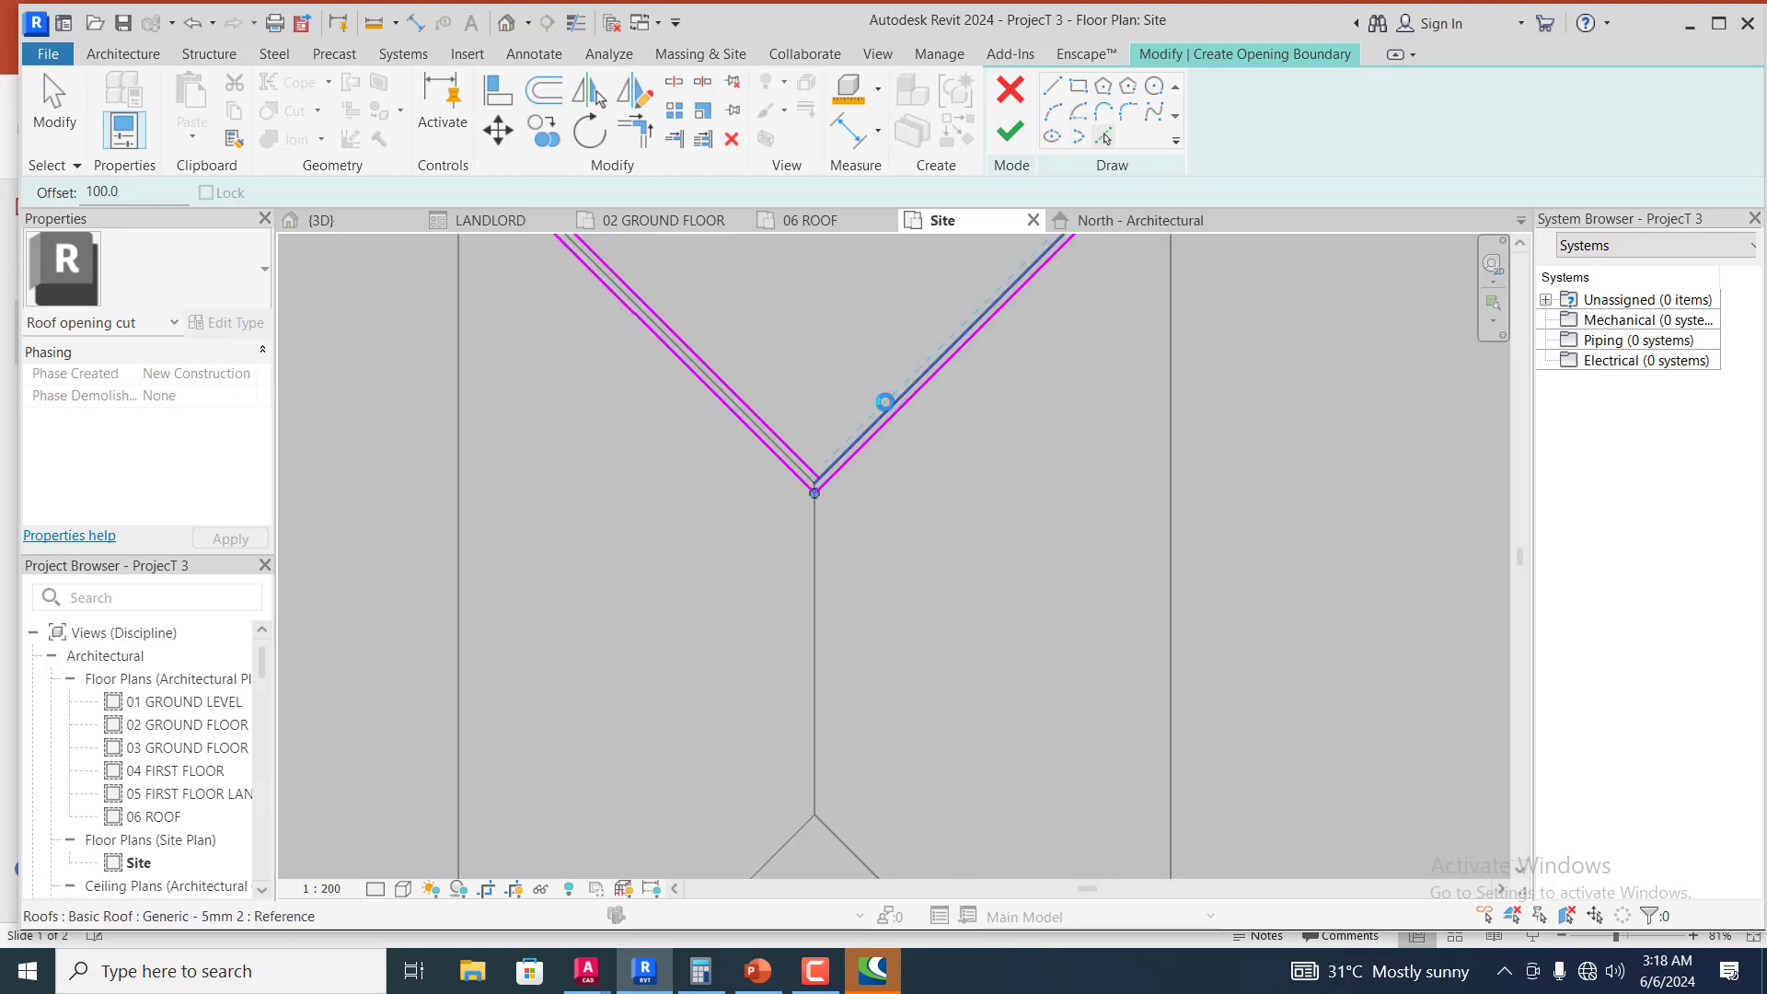
- Trace both sides of the ridge and the lower-left and lower-right hips
click(812, 566)
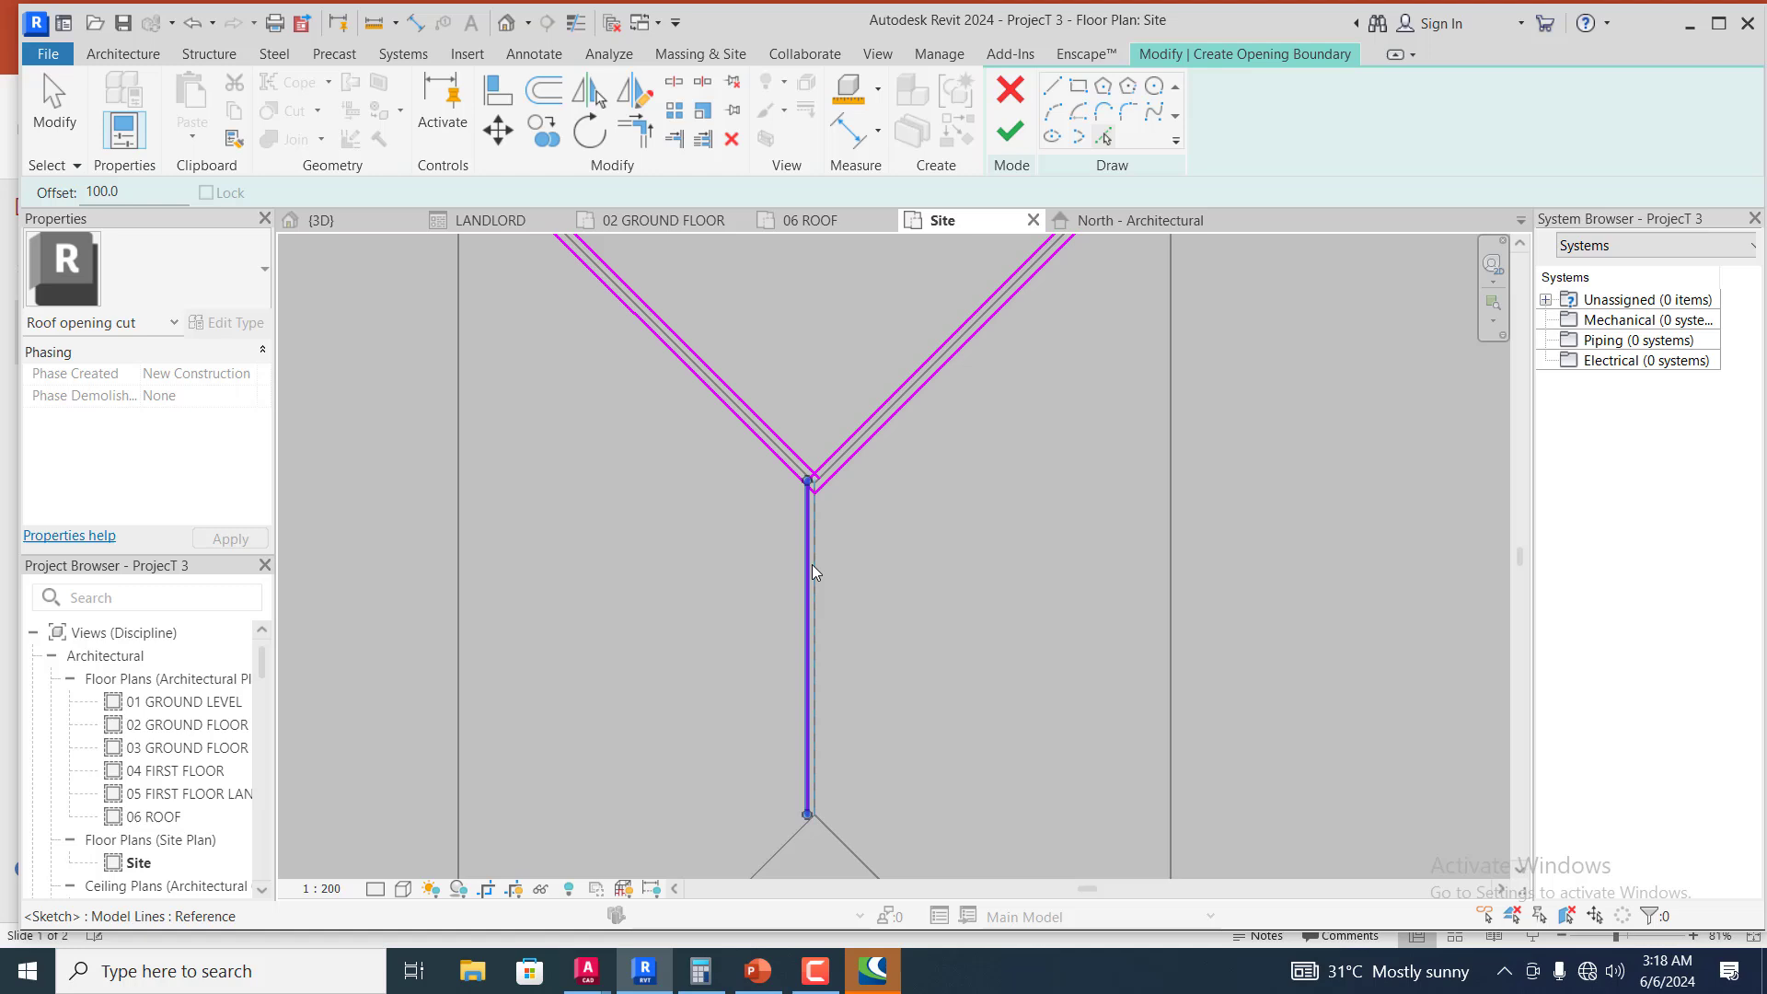
click(823, 564)
scroll(896, 407, down, 1)
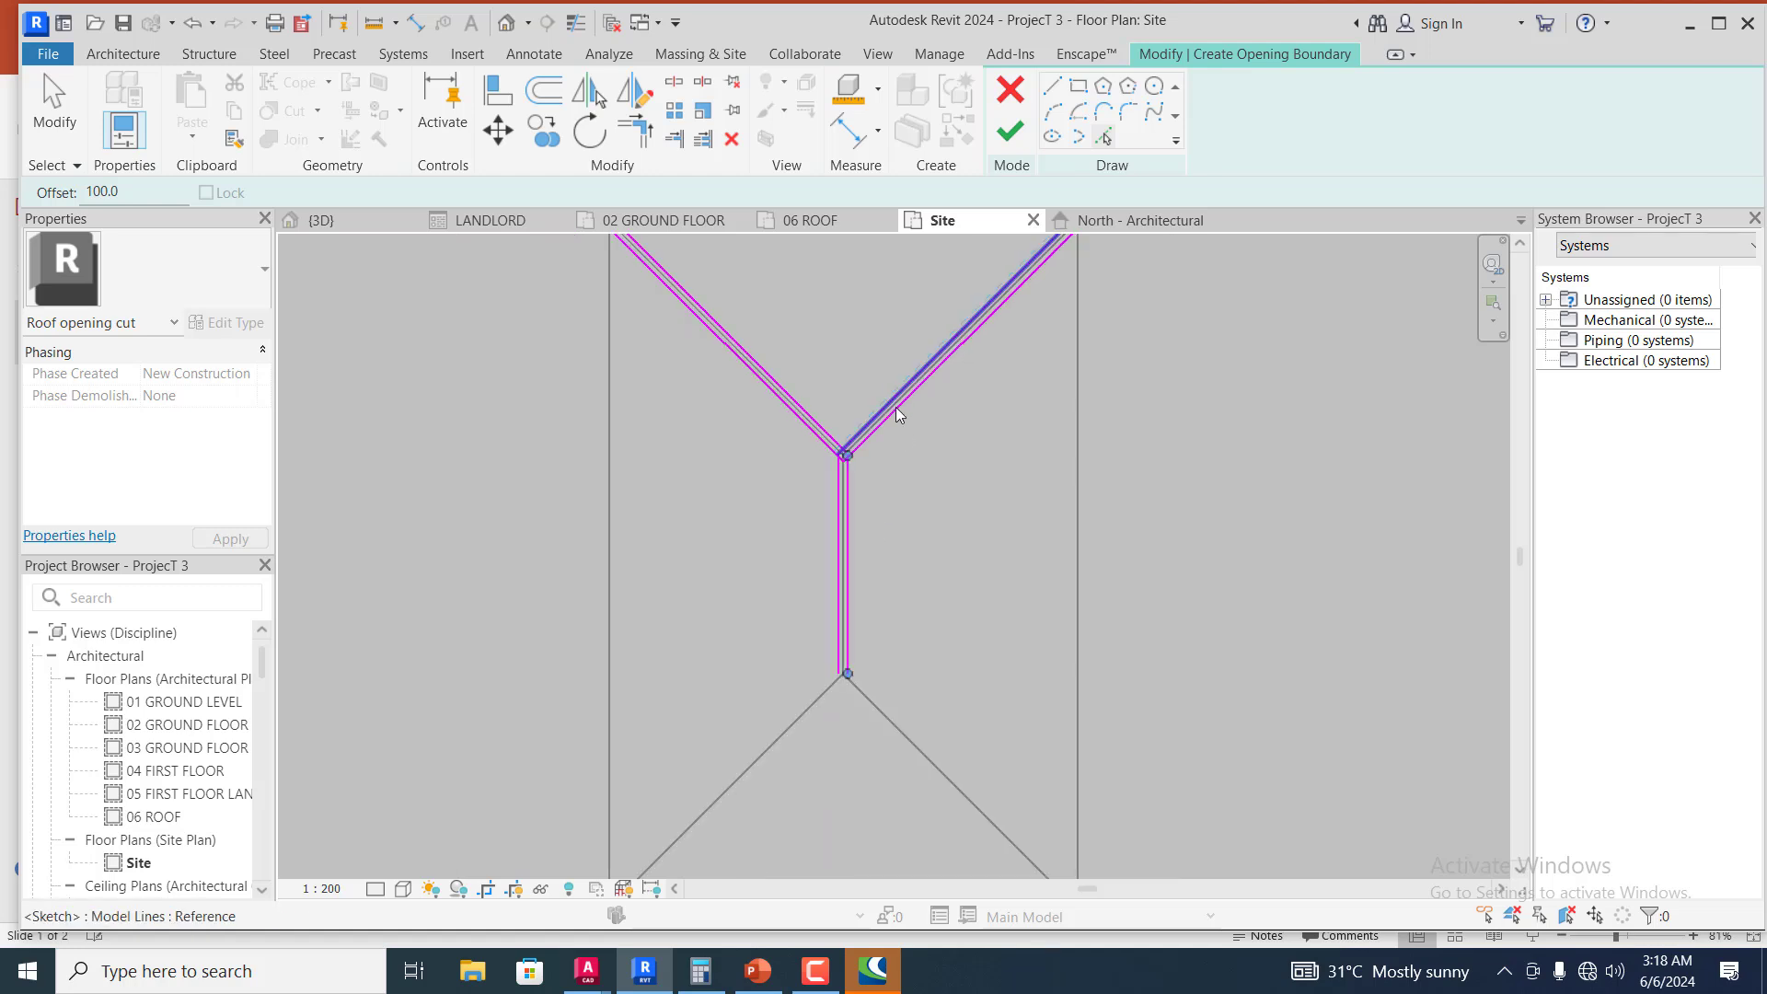
scroll(897, 416, down, 1)
scroll(777, 742, up, 1)
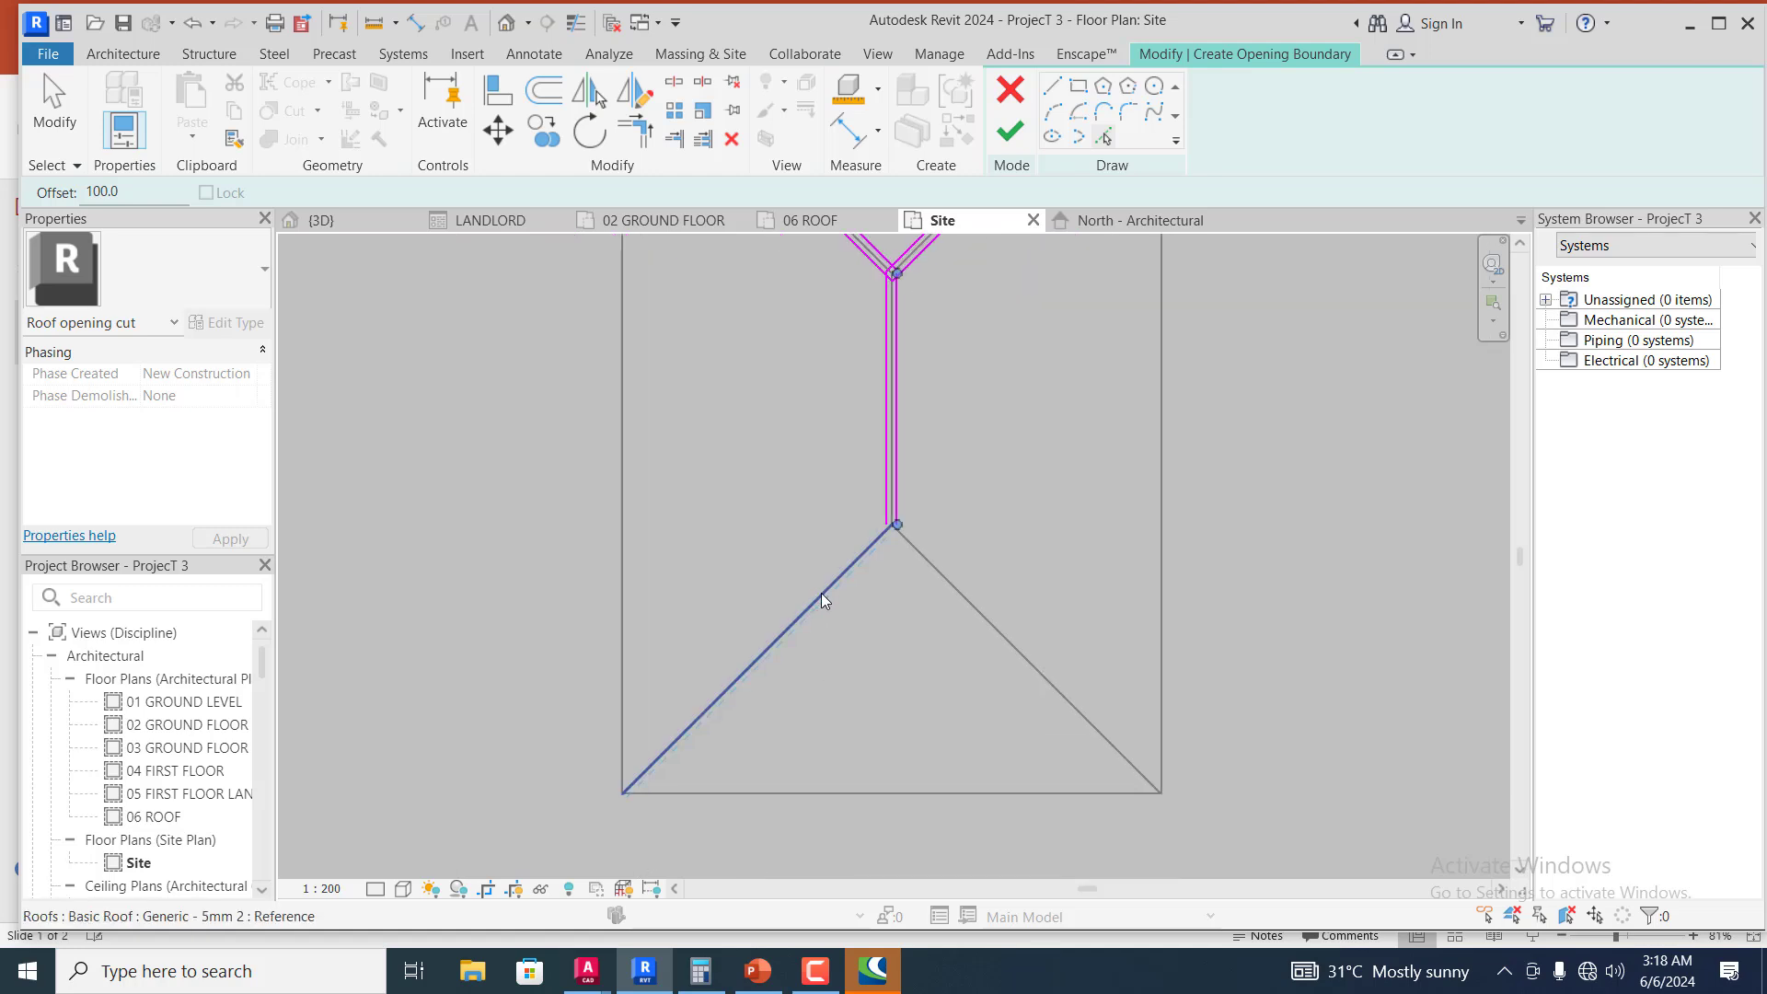
click(825, 594)
scroll(838, 571, up, 1)
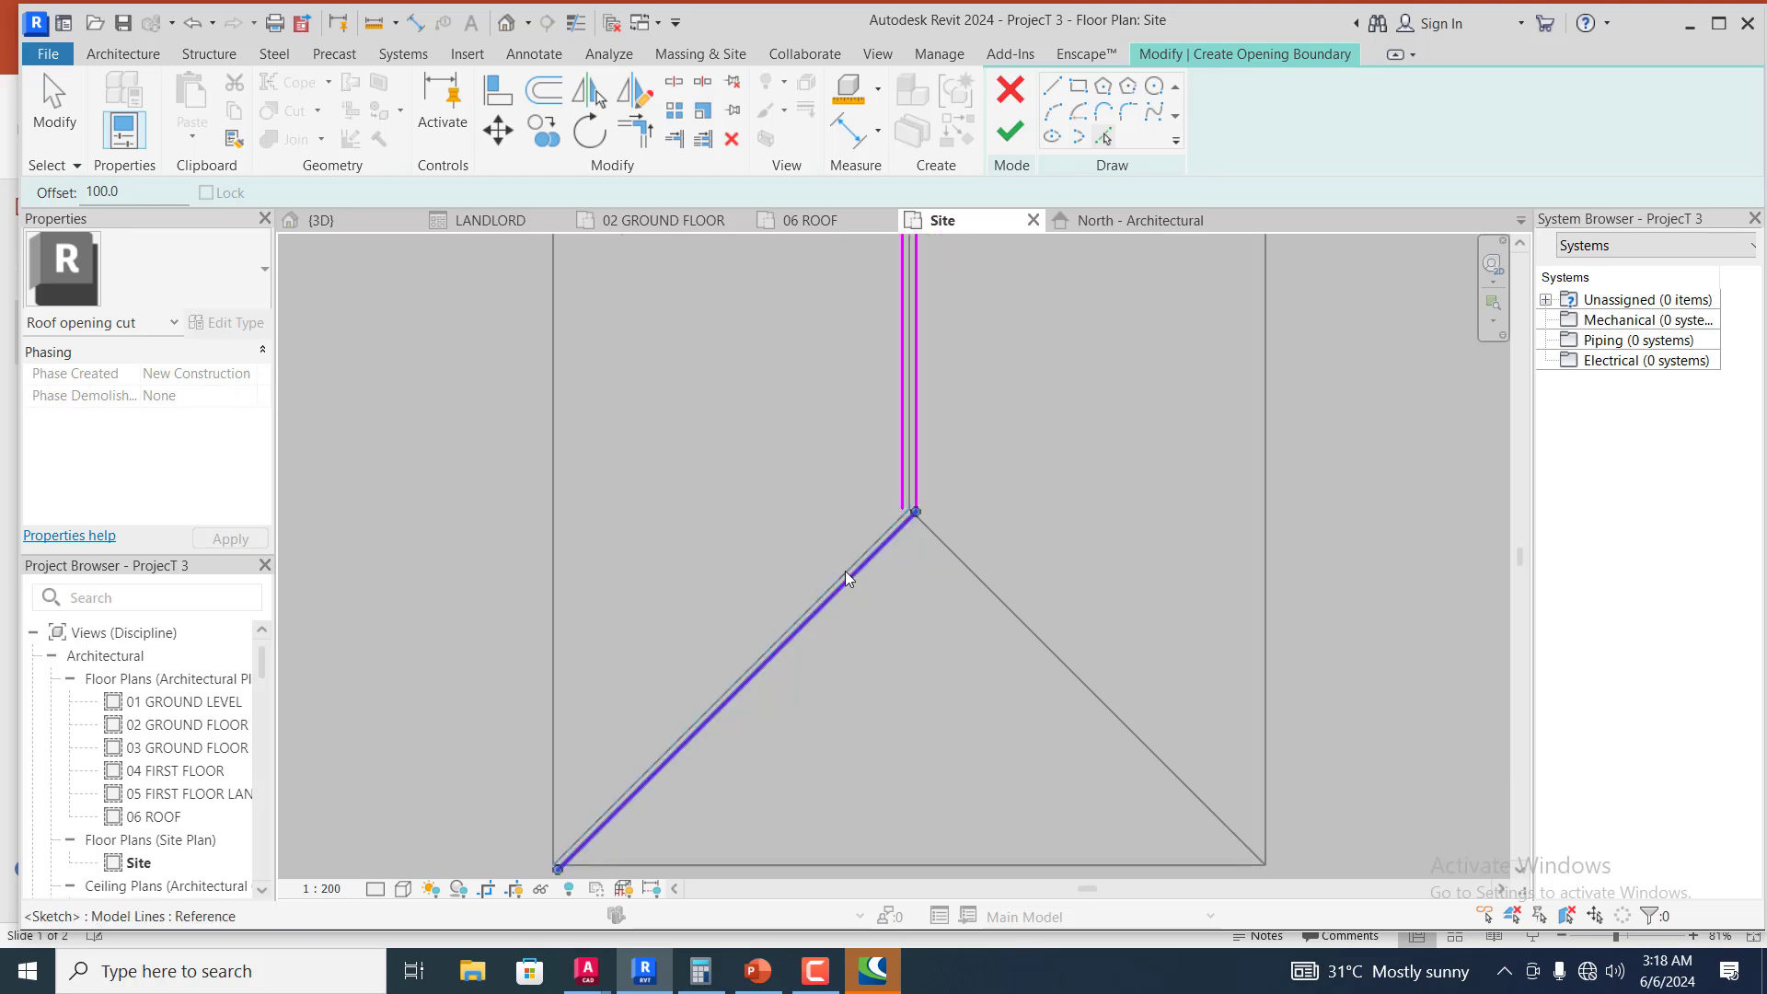
click(937, 532)
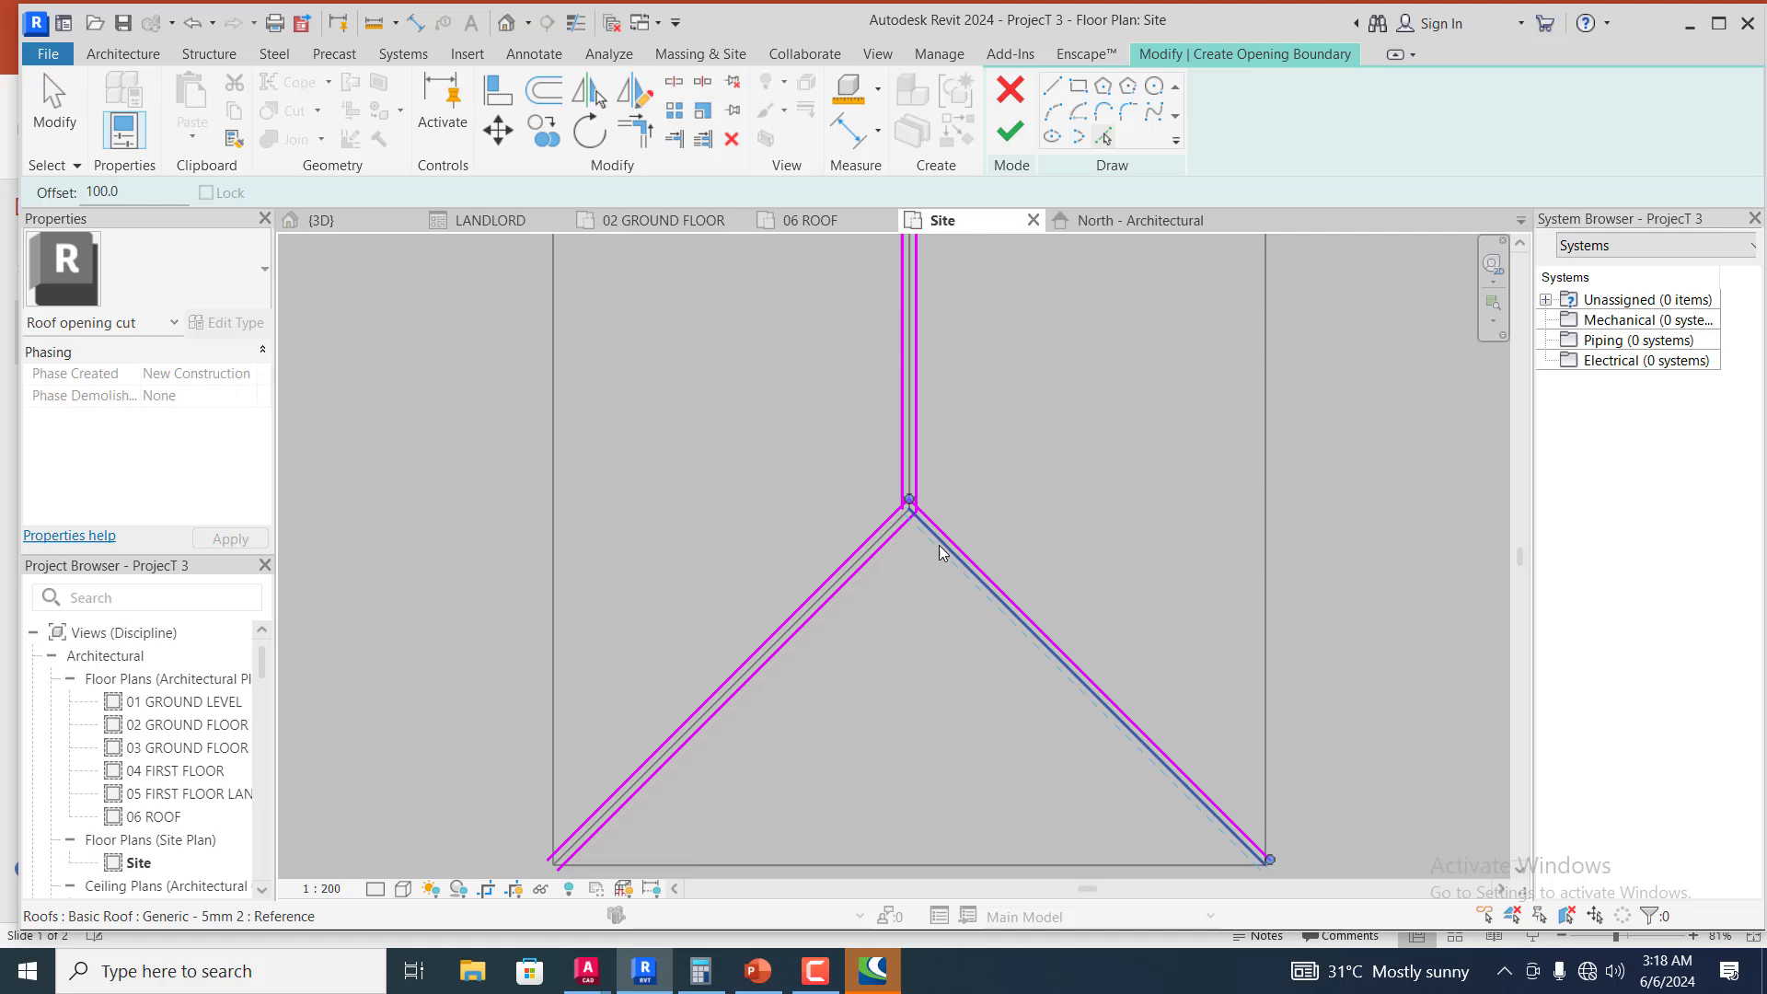
click(939, 545)
scroll(966, 626, down, 4)
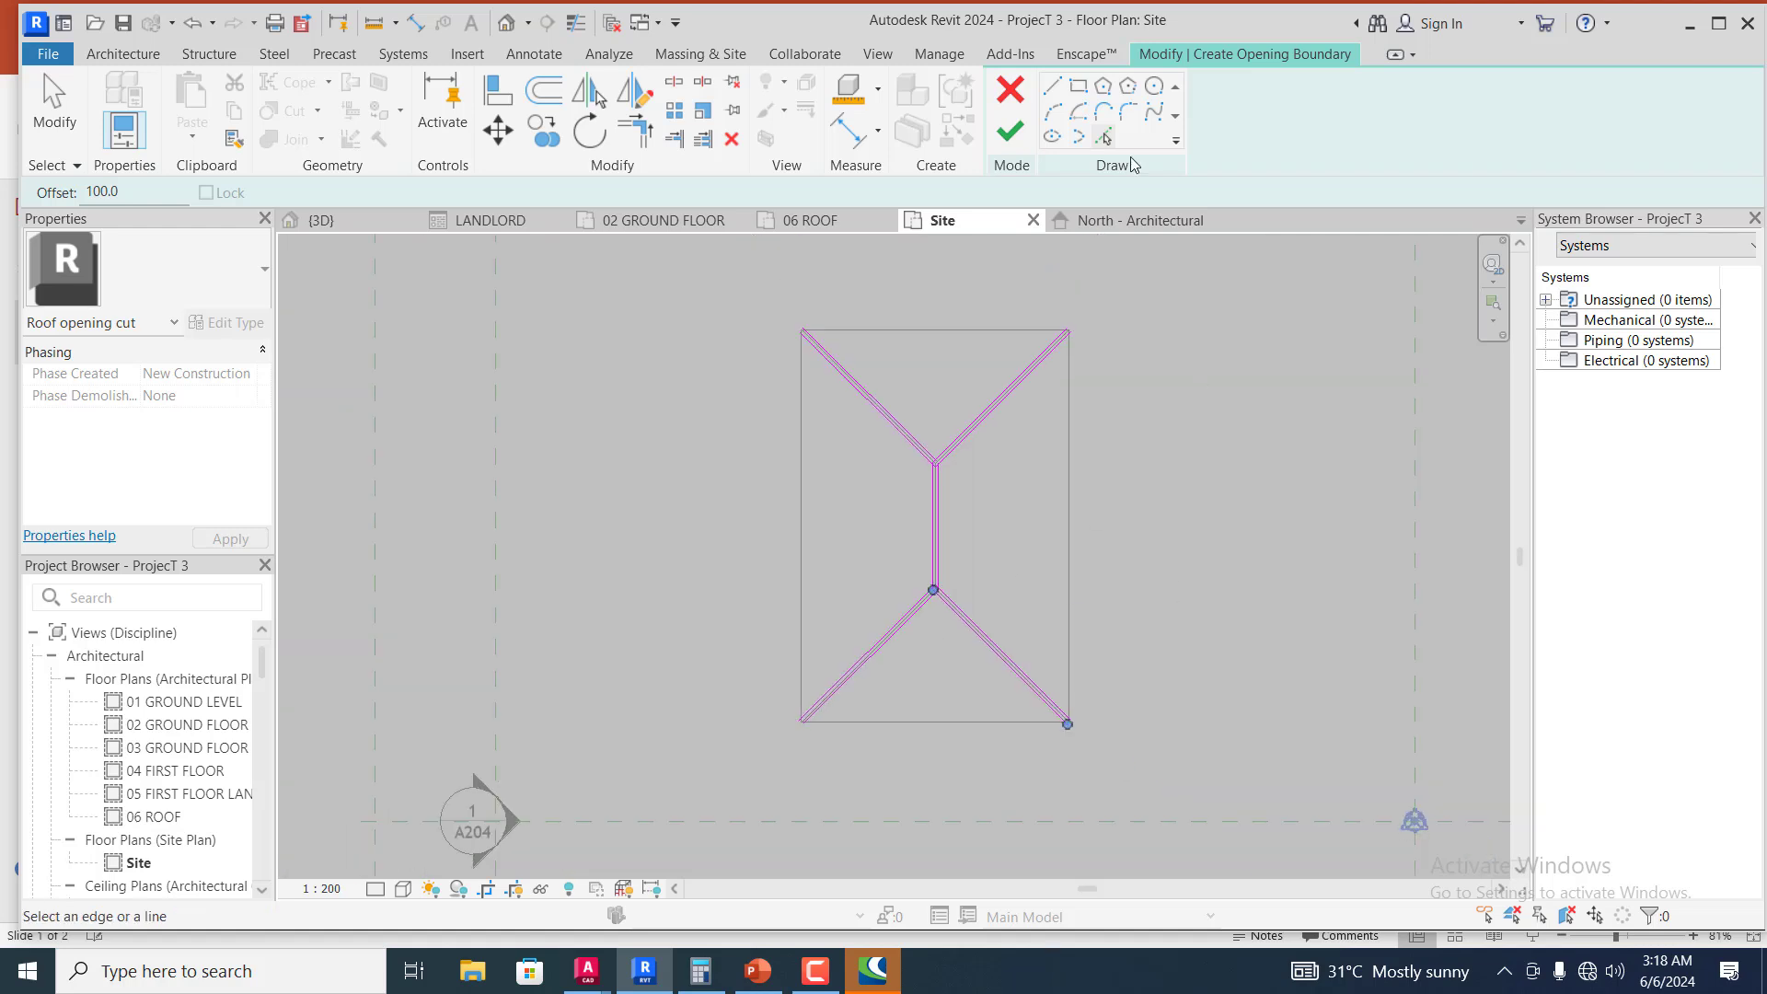
scroll(994, 317, up, 3)
scroll(998, 339, up, 2)
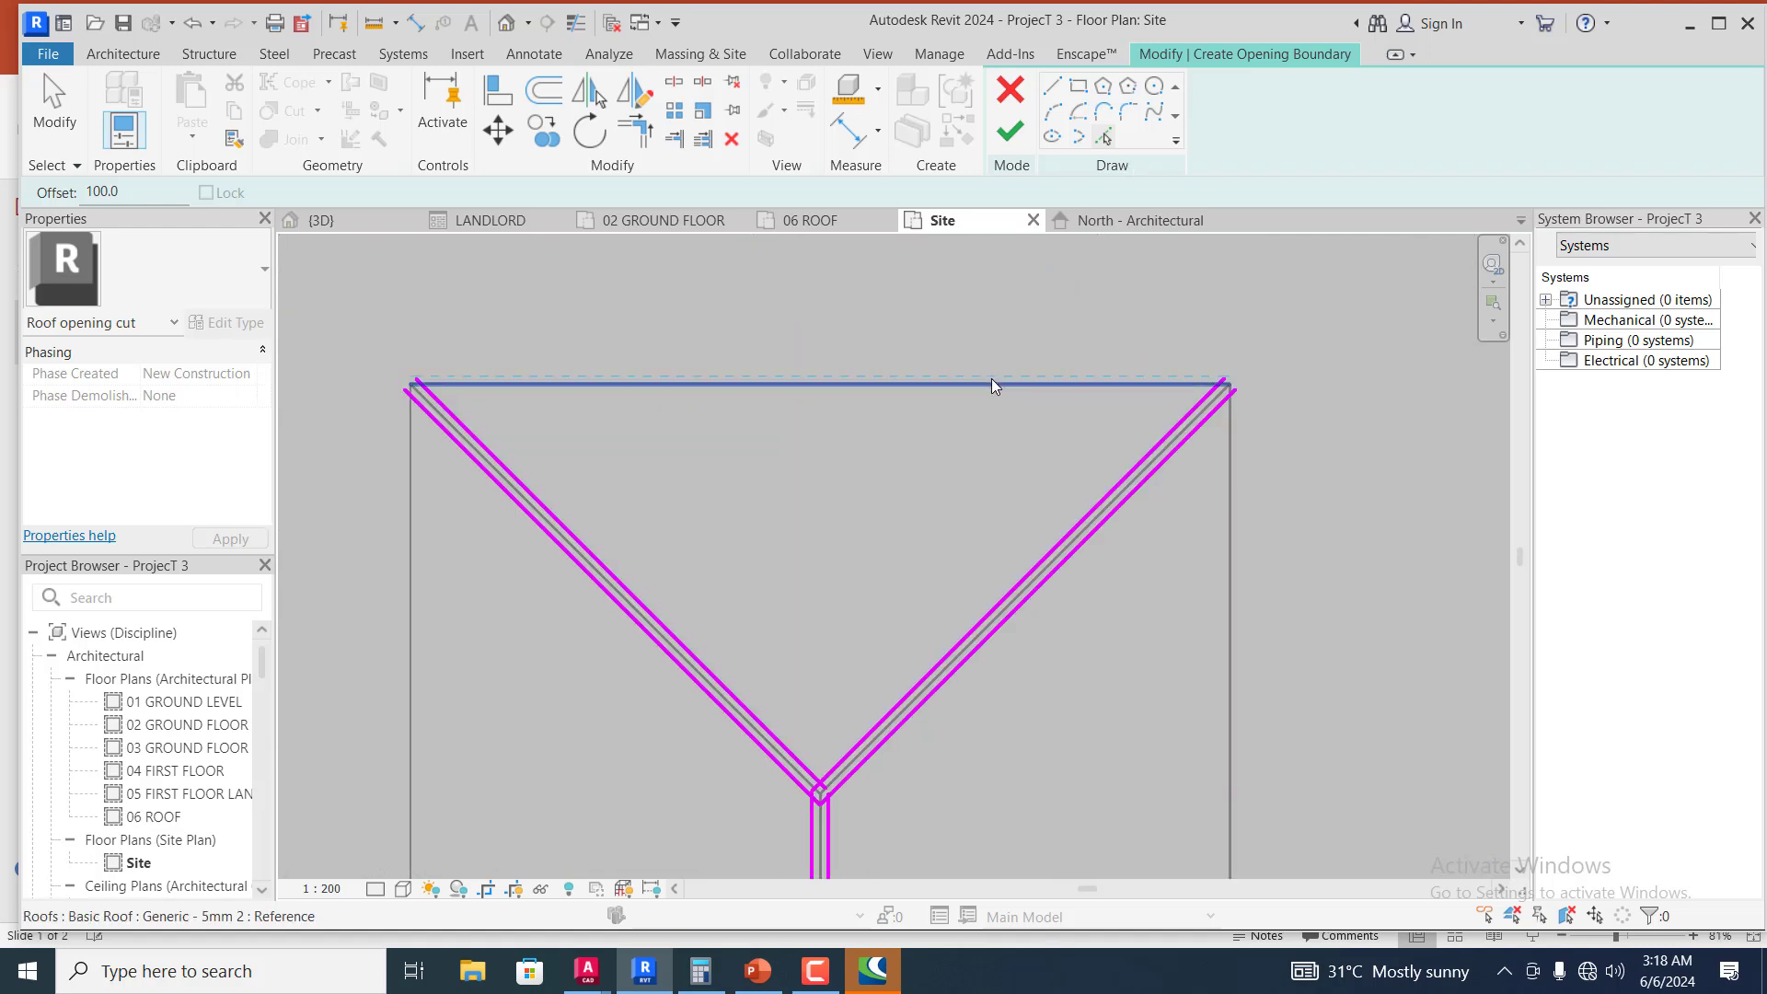
- Trace the top, right, left and bottom roof edges to close the boundary
click(987, 386)
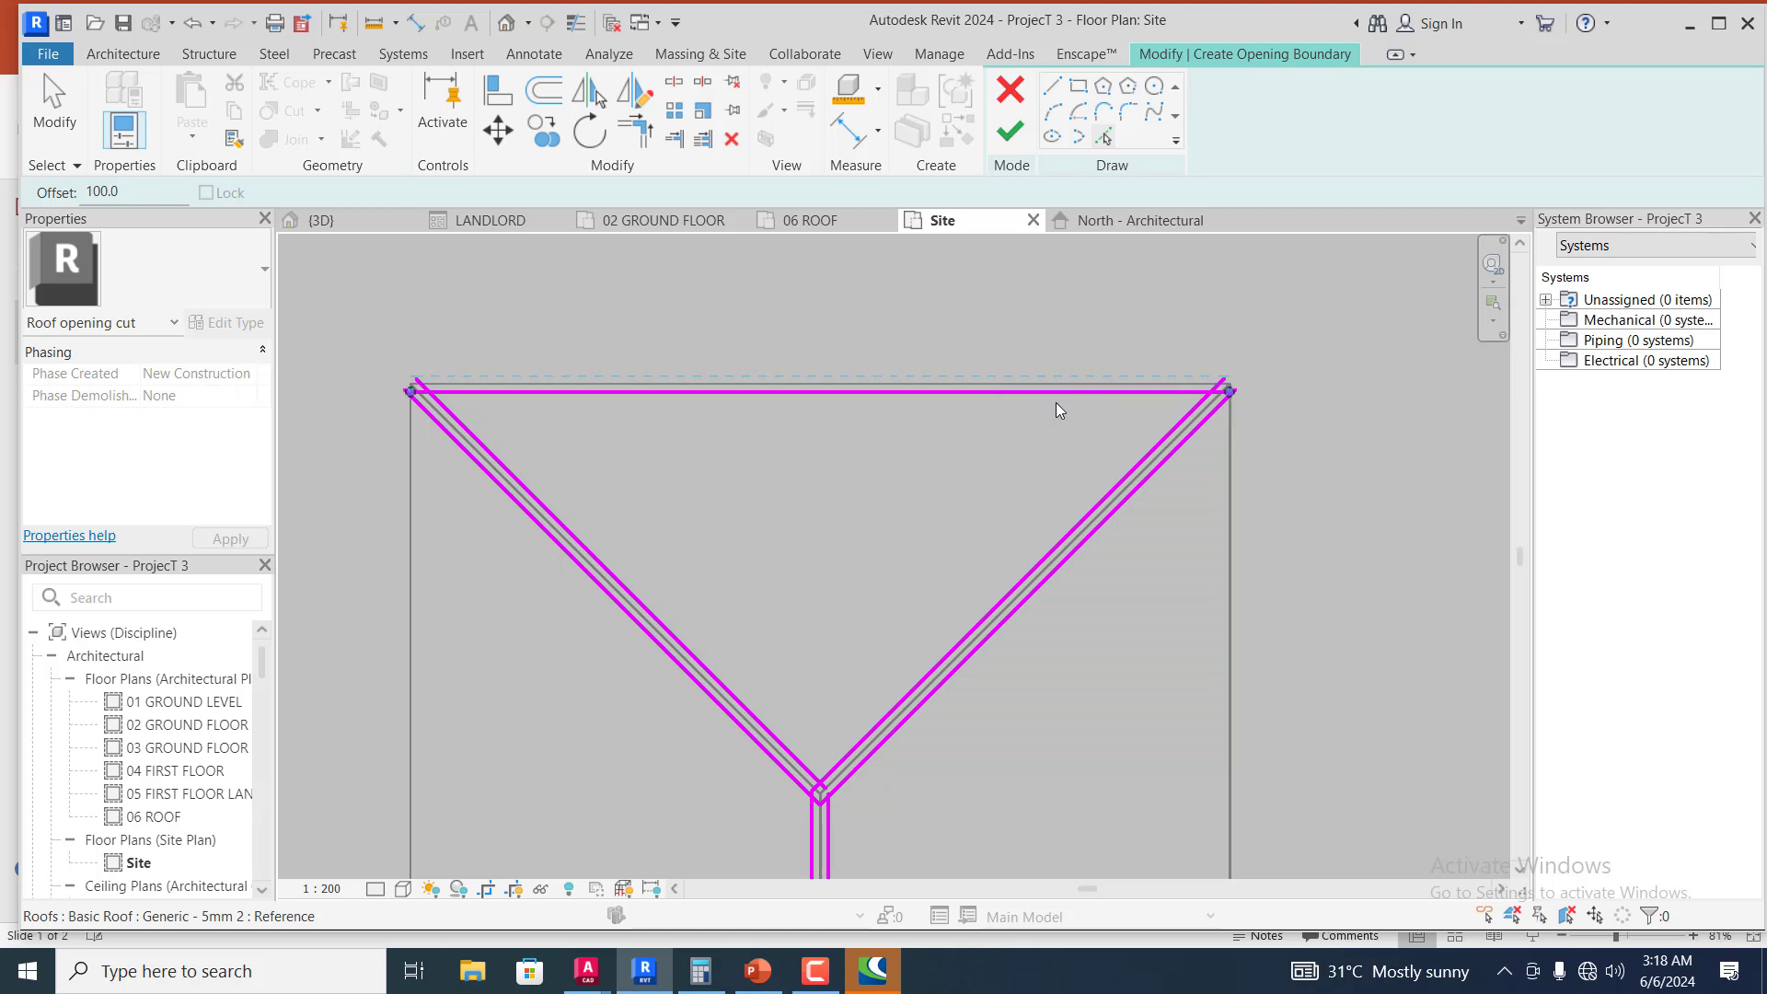
click(1228, 511)
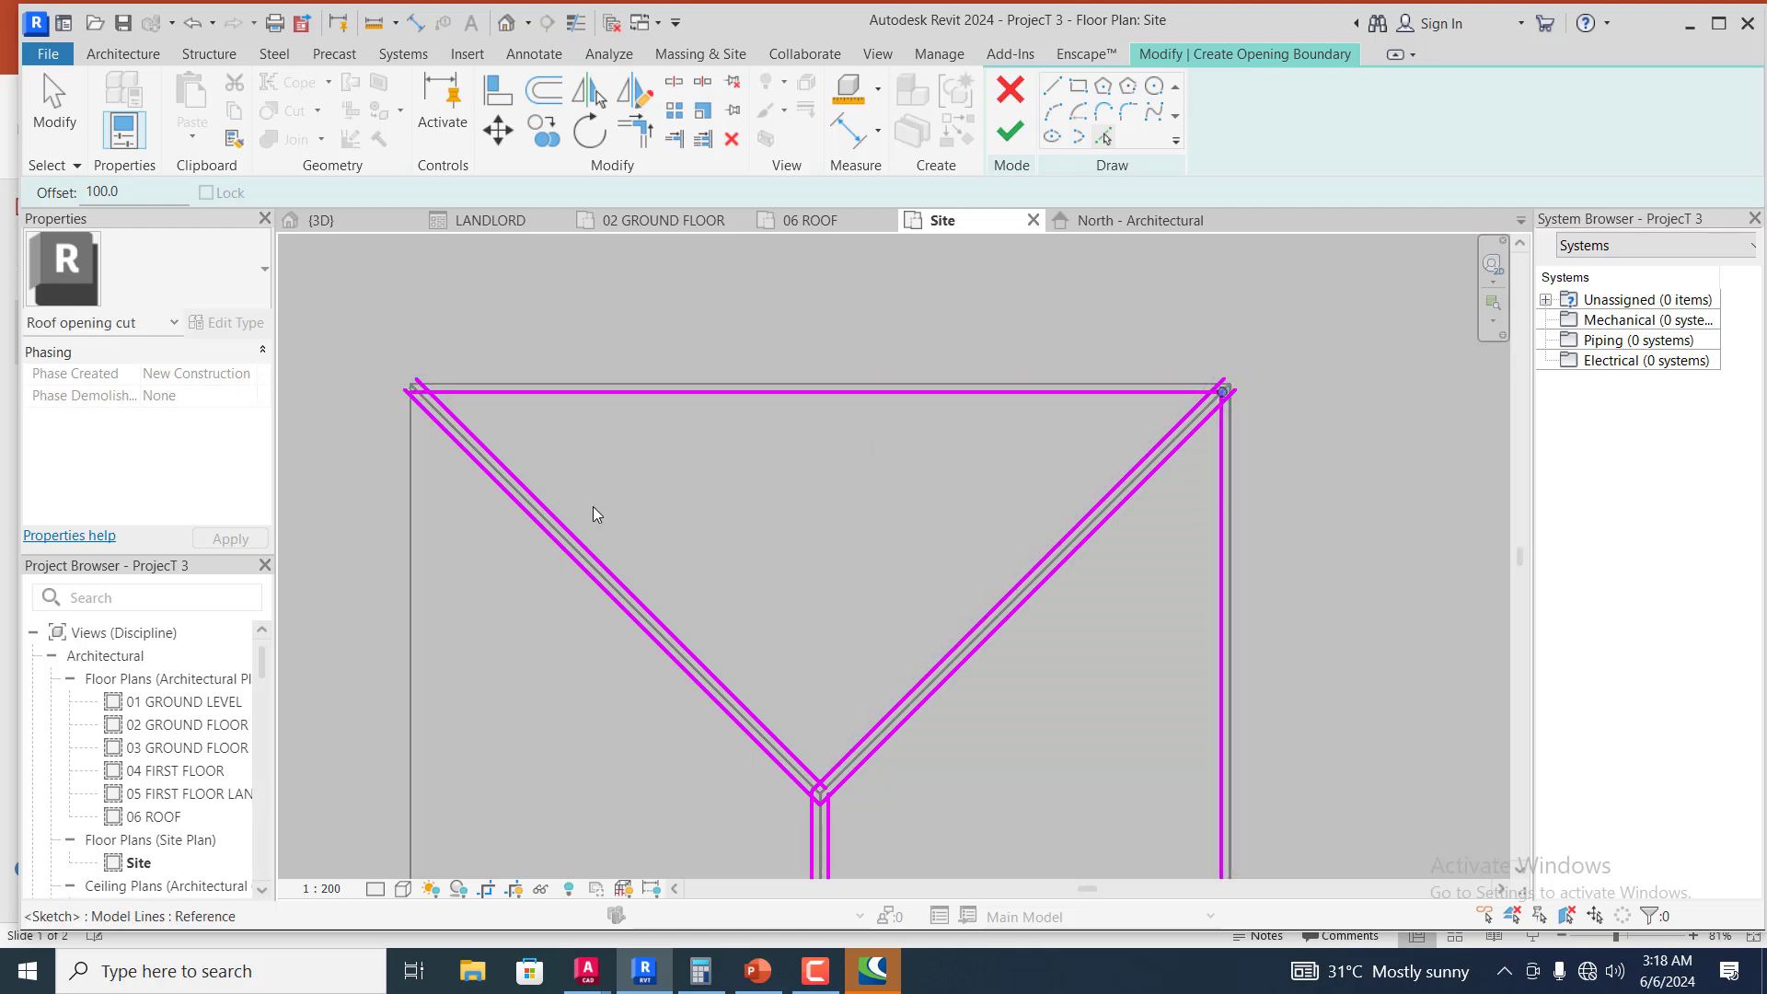
click(411, 611)
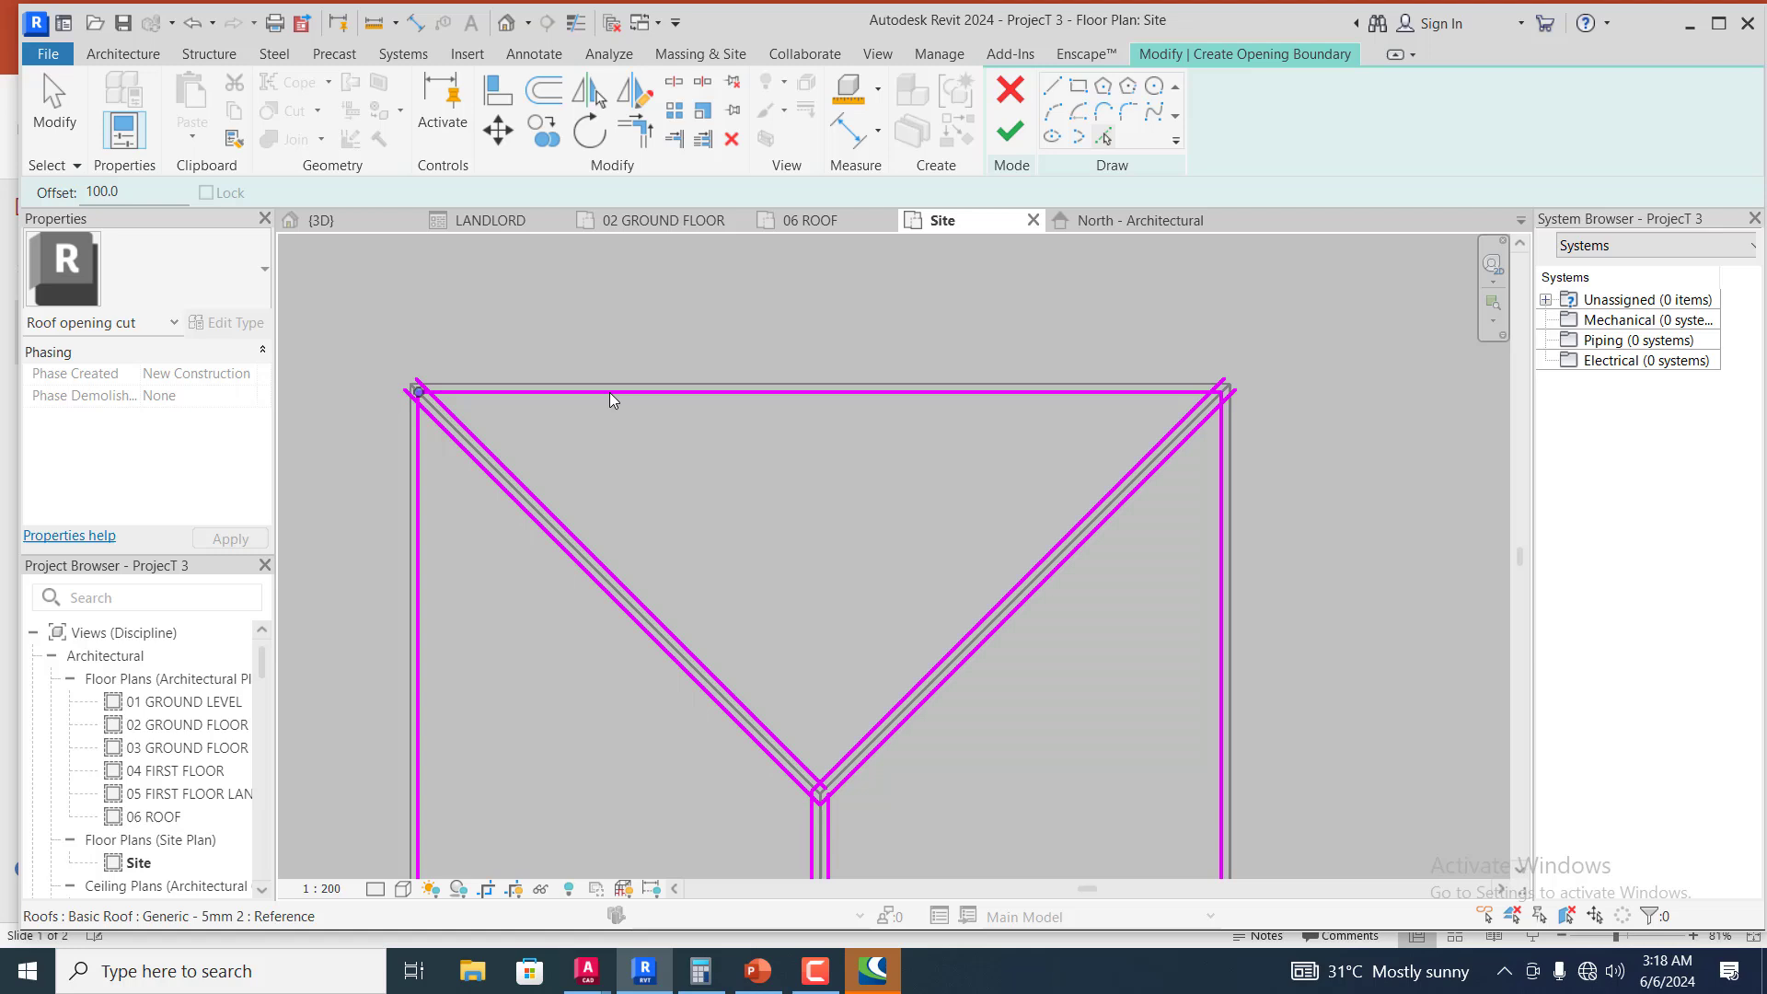
scroll(644, 377, down, 4)
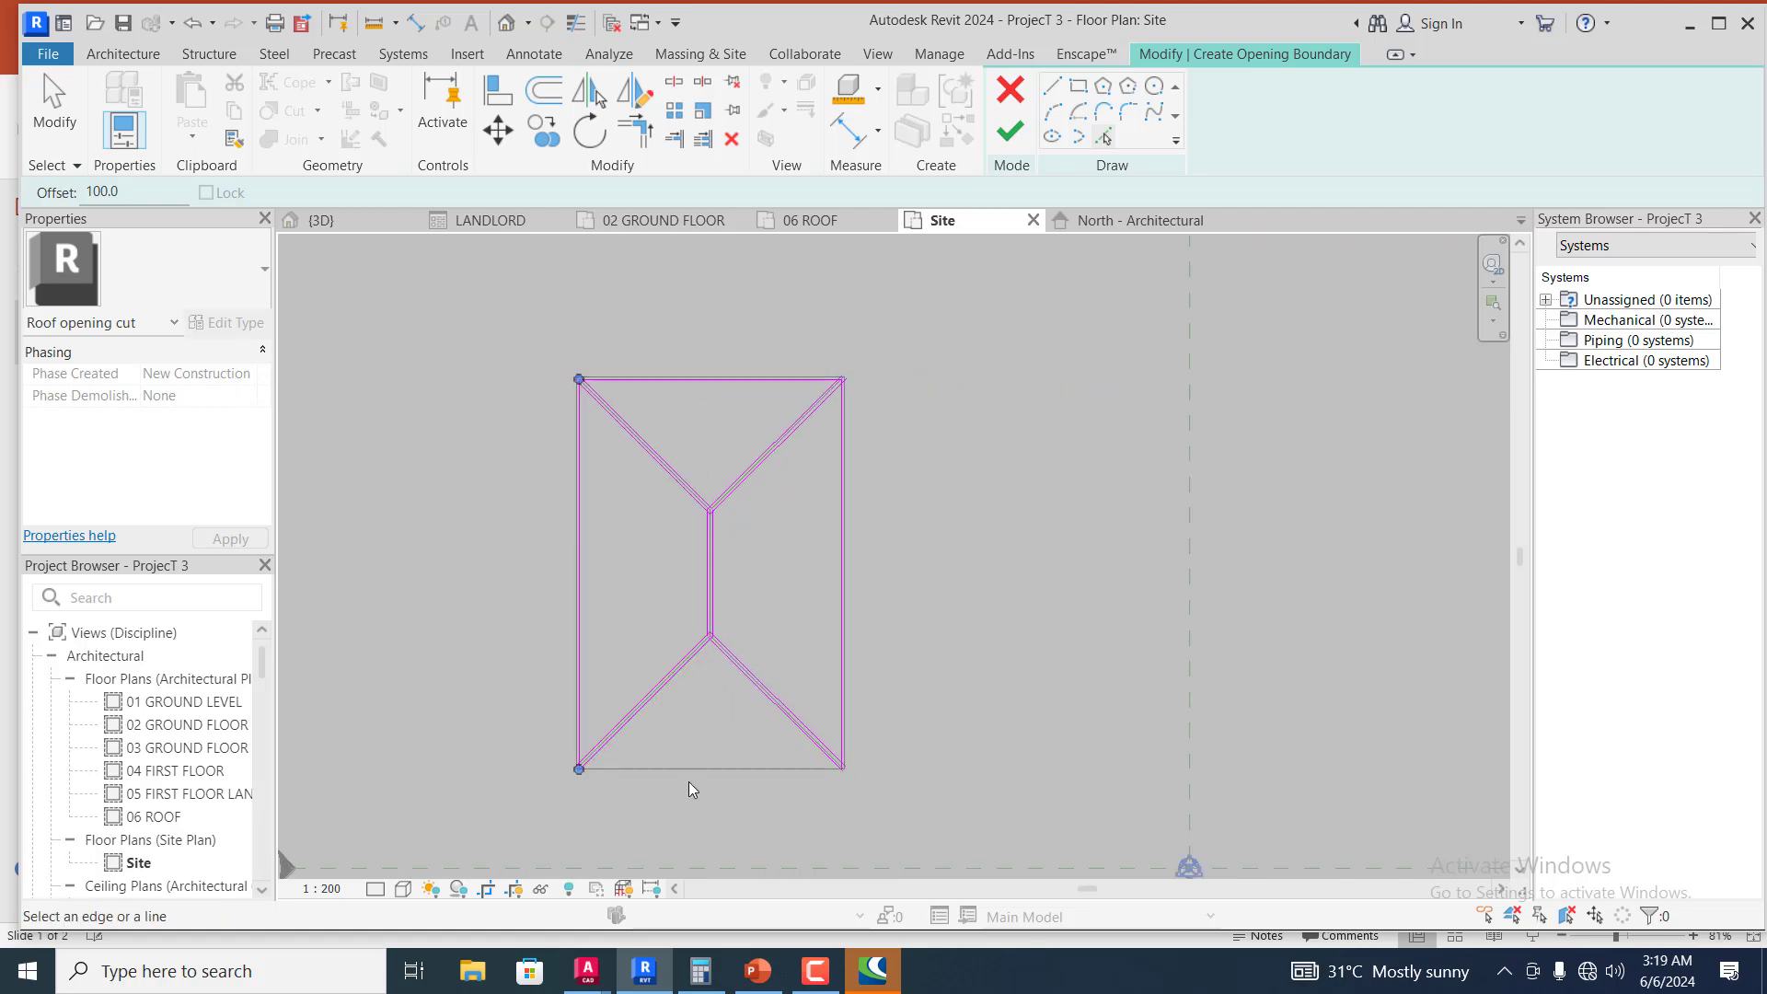
scroll(689, 782, up, 3)
click(705, 766)
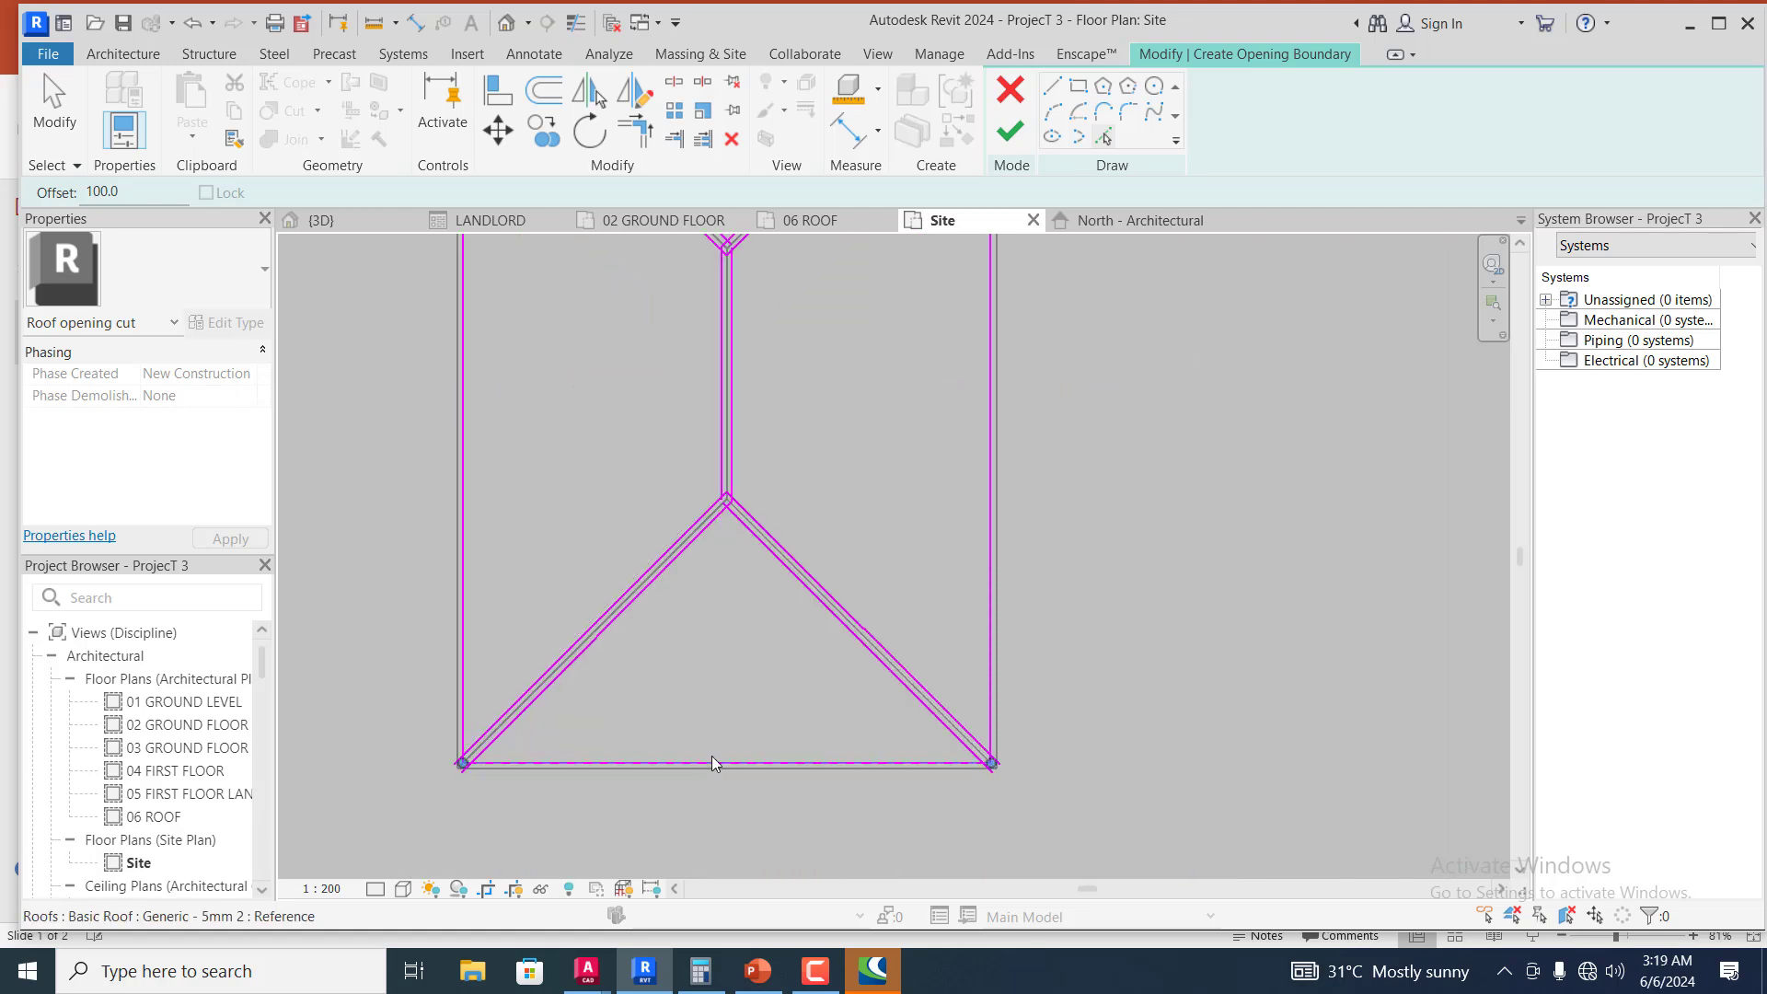
scroll(761, 773, down, 3)
scroll(742, 473, up, 4)
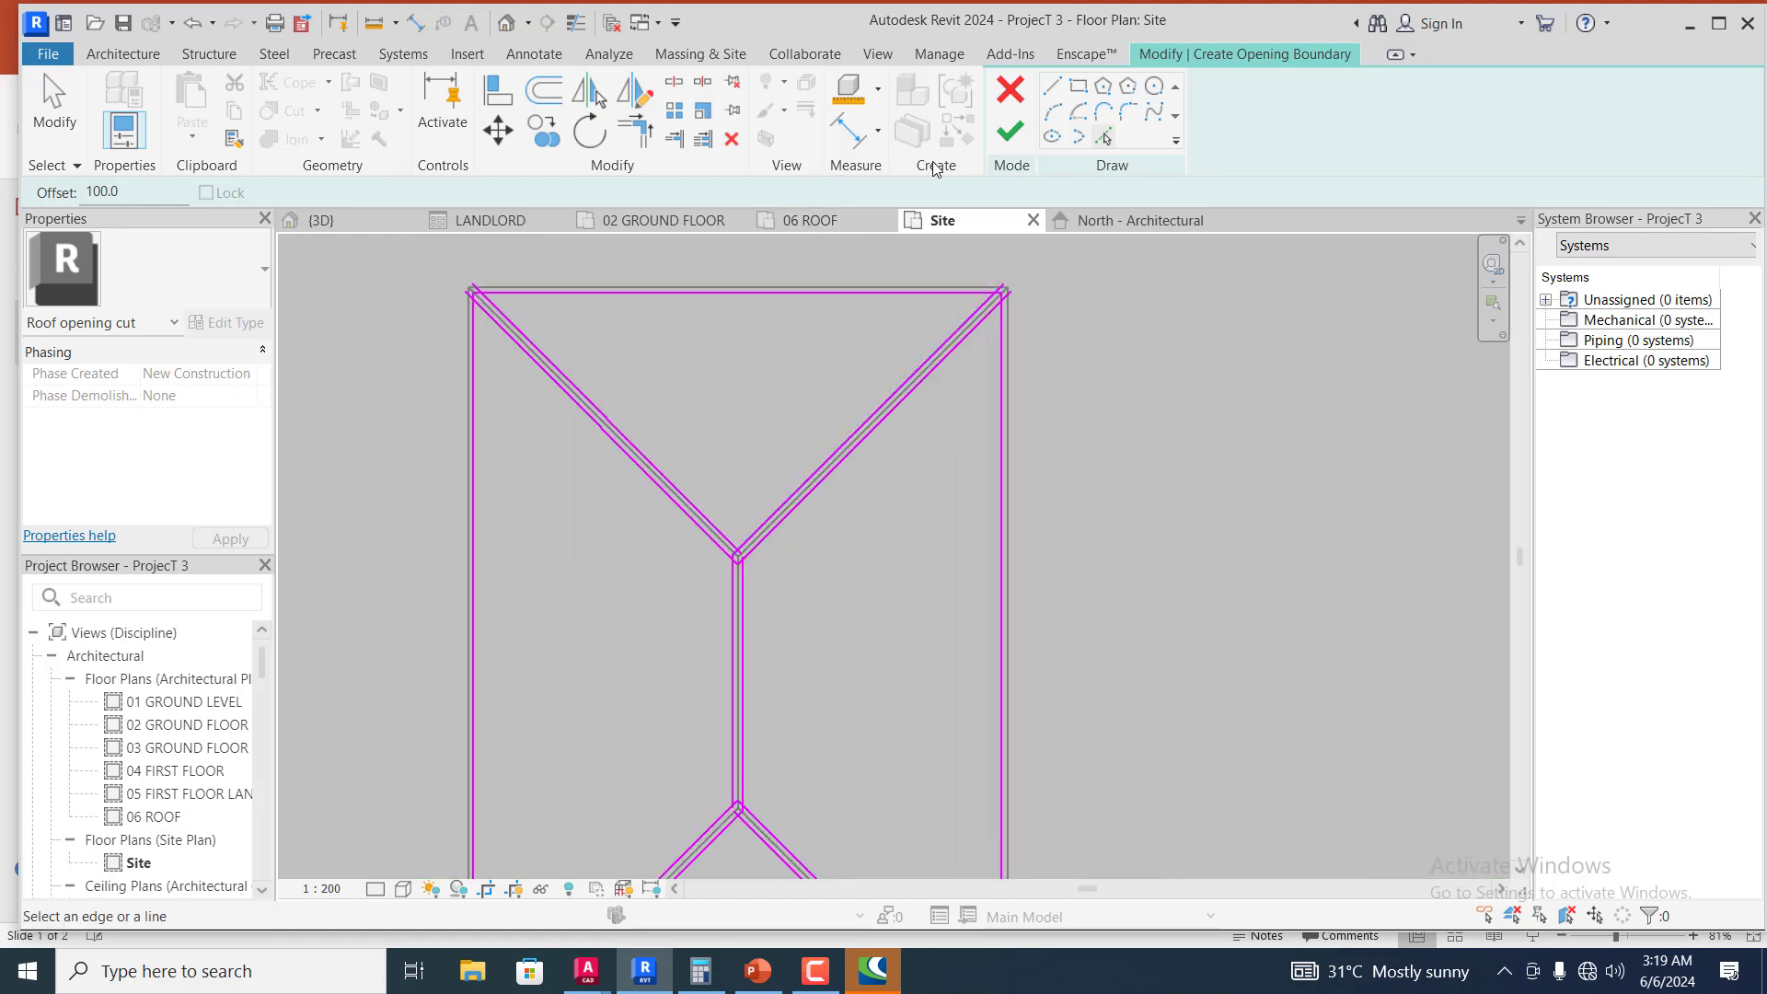
- Trim/Extend to Corner the inner diagonals together and the outer diagonals to the ridge lines
click(649, 138)
scroll(760, 543, up, 3)
scroll(762, 532, up, 1)
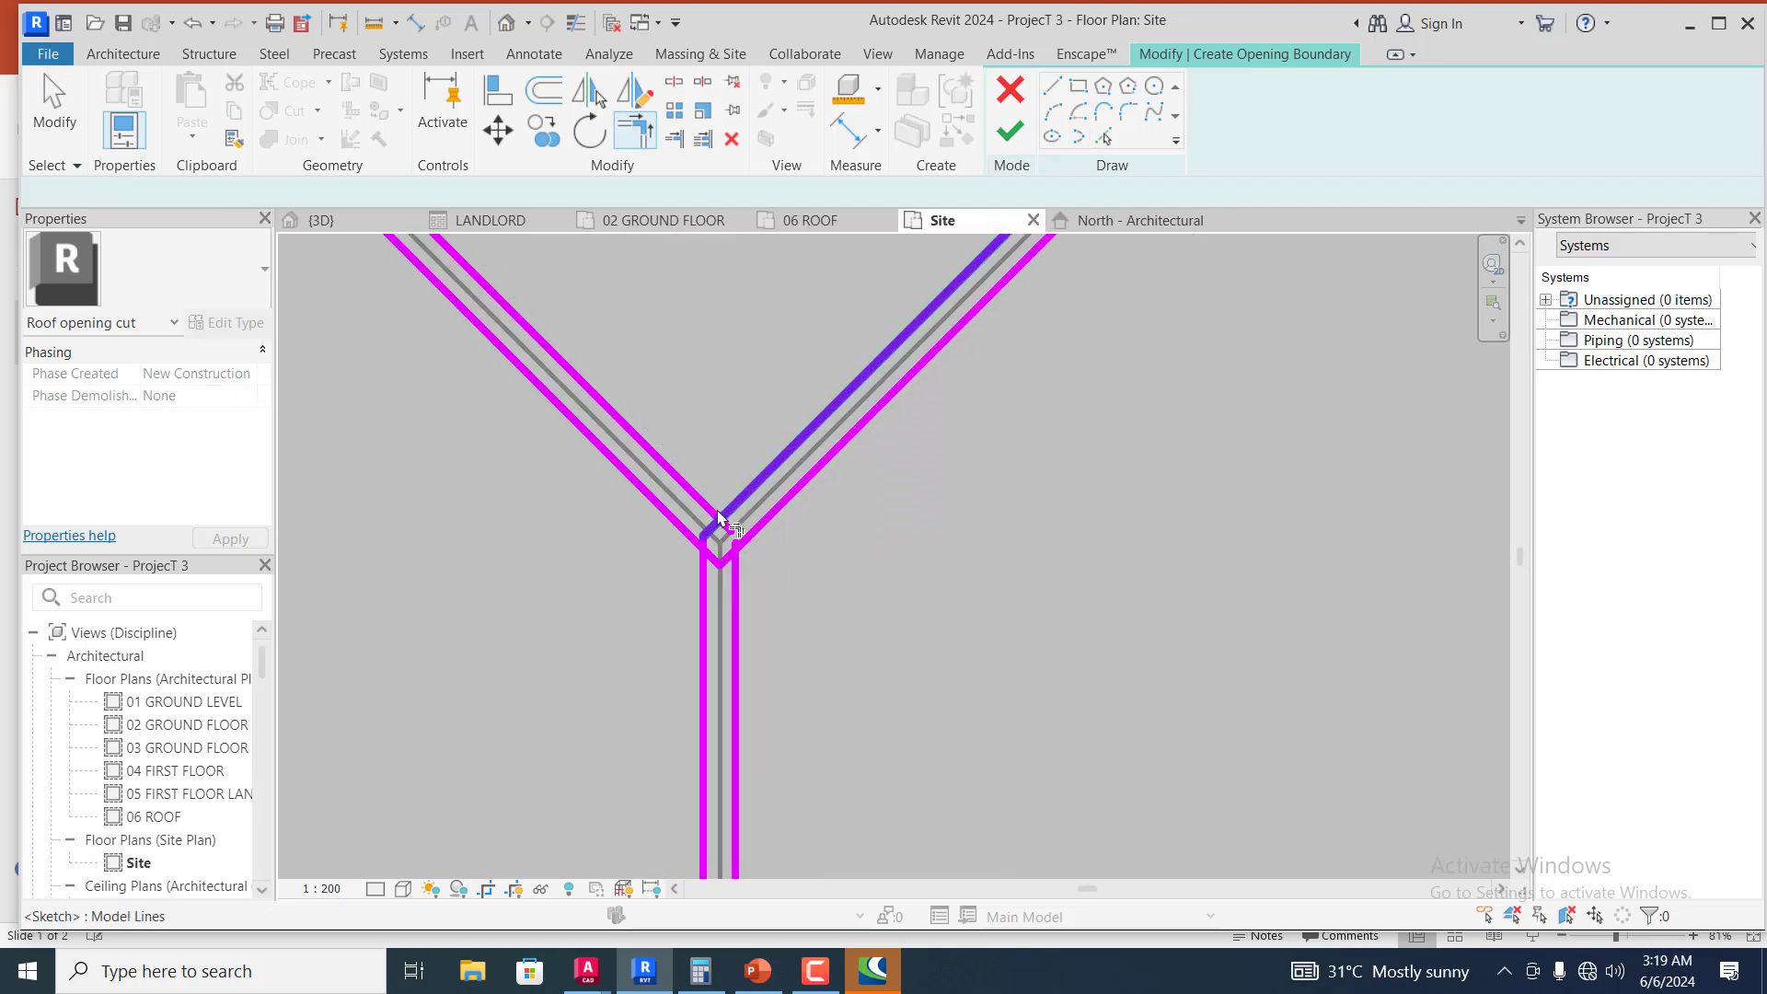
click(709, 511)
click(753, 492)
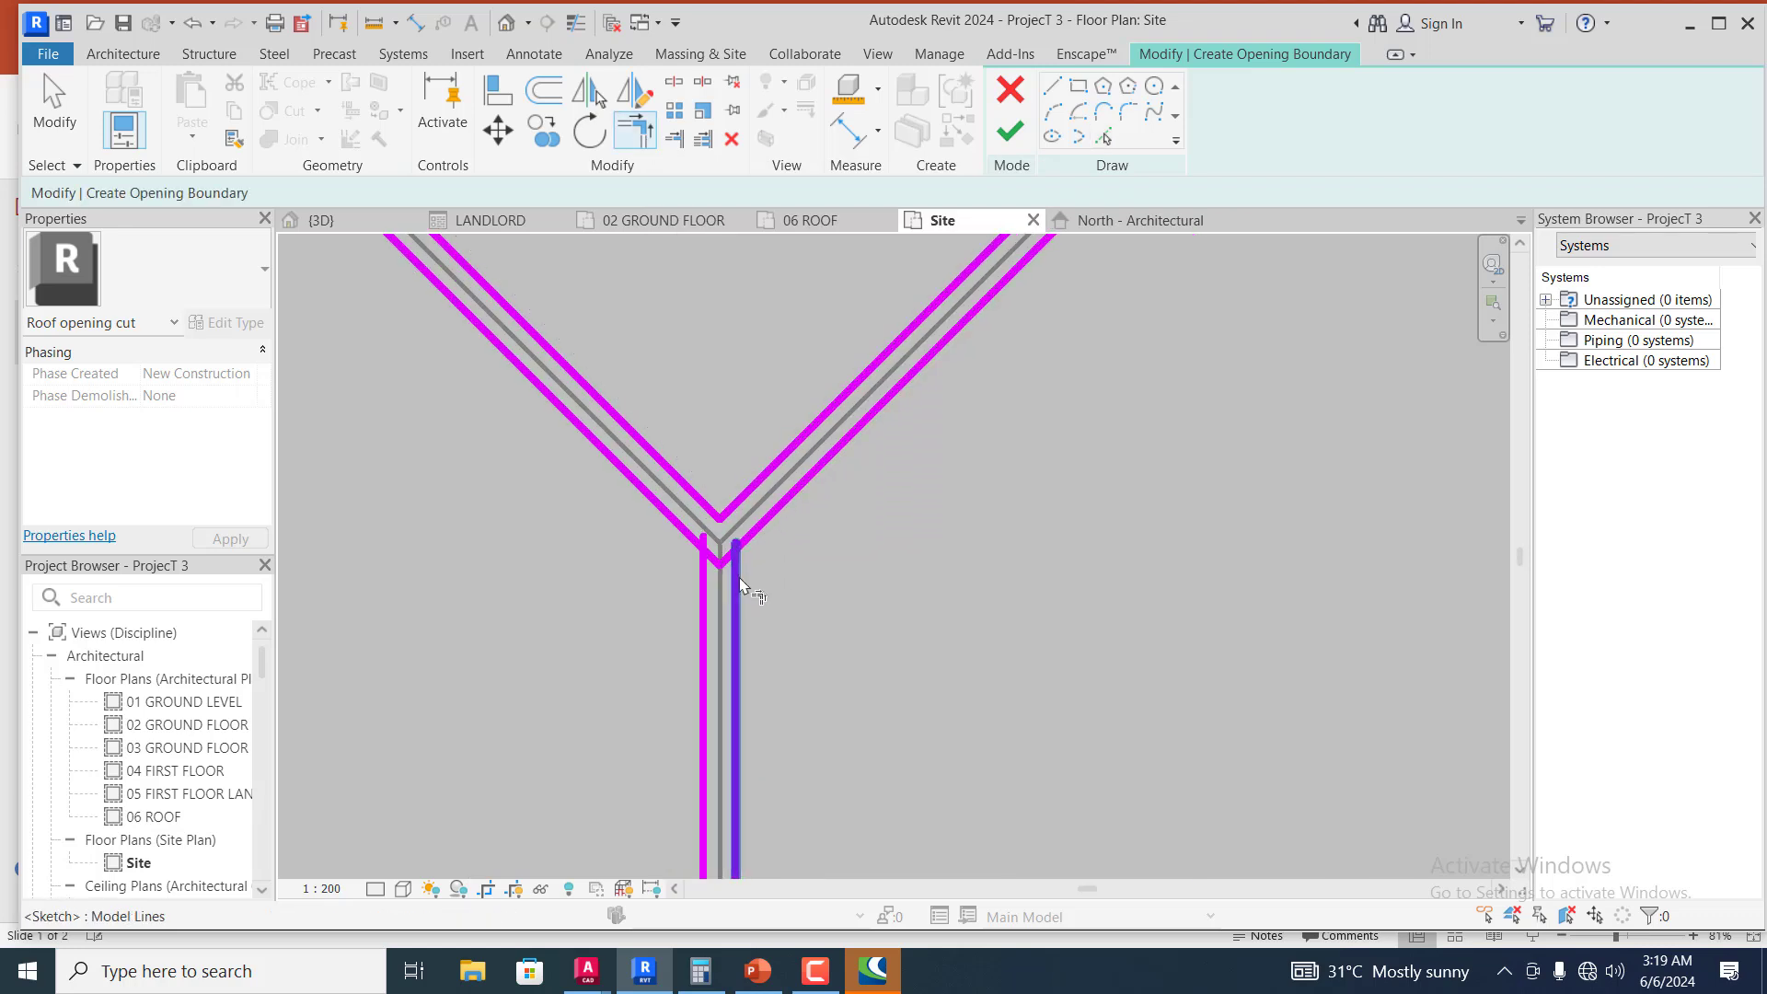
click(760, 545)
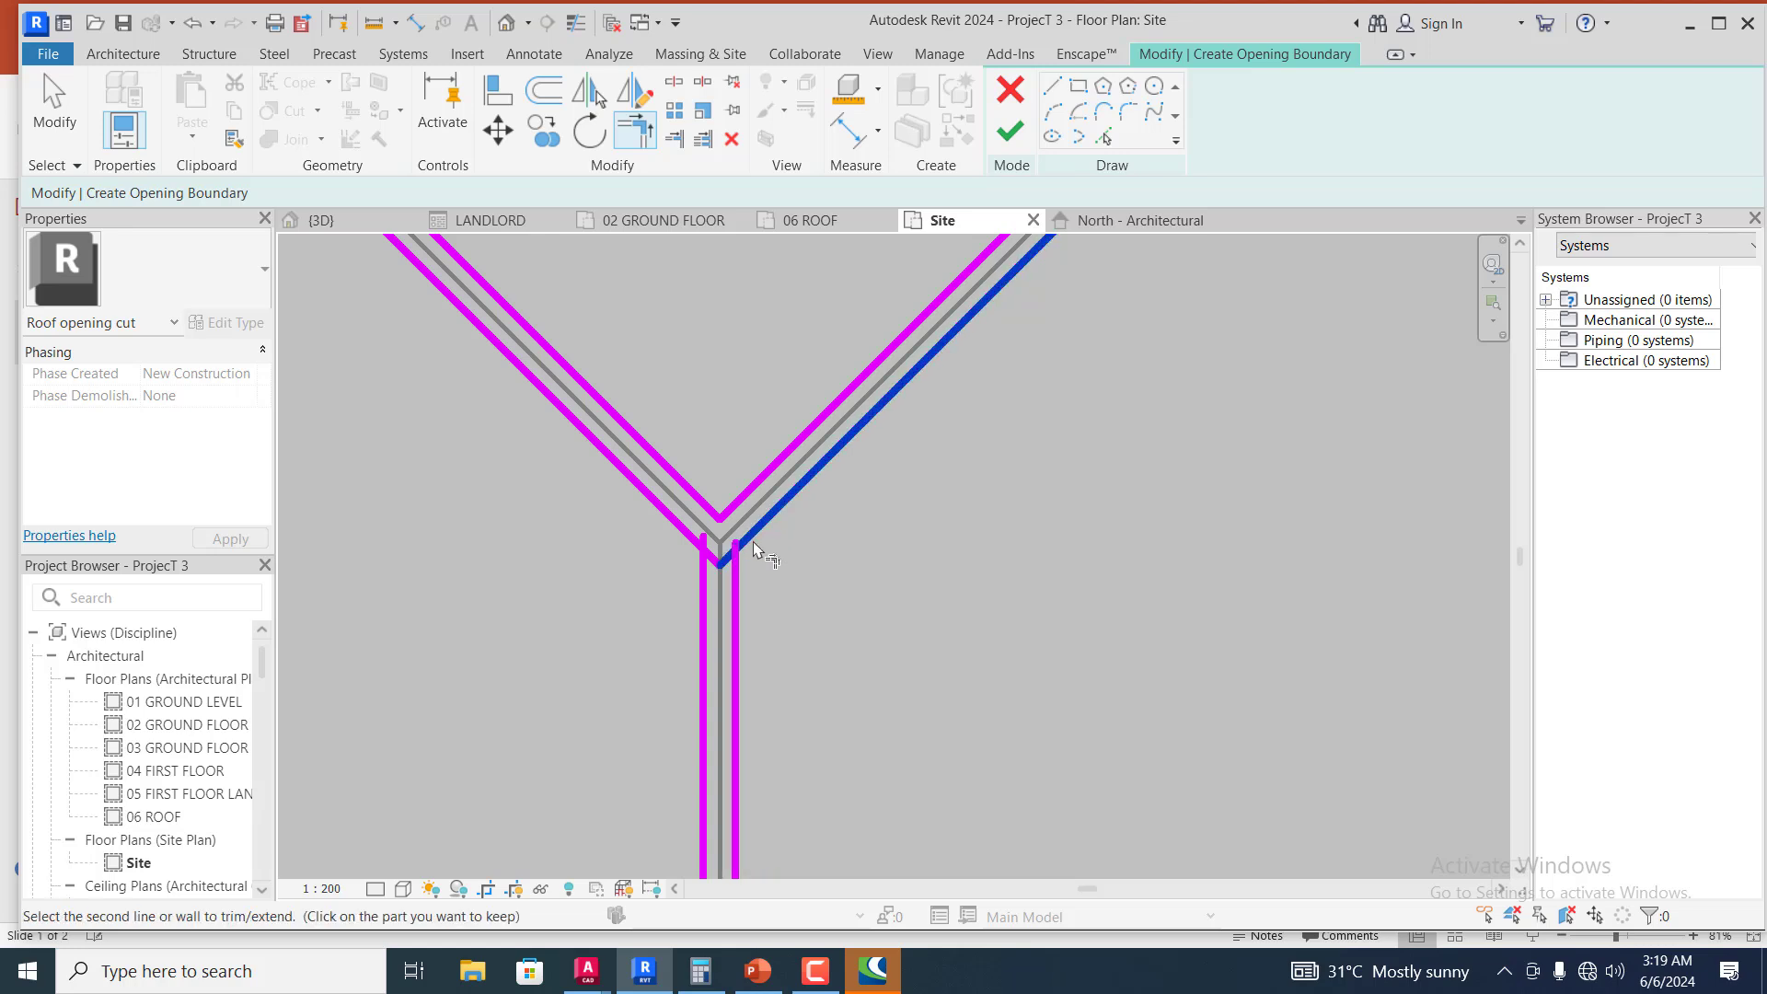
click(737, 580)
click(669, 521)
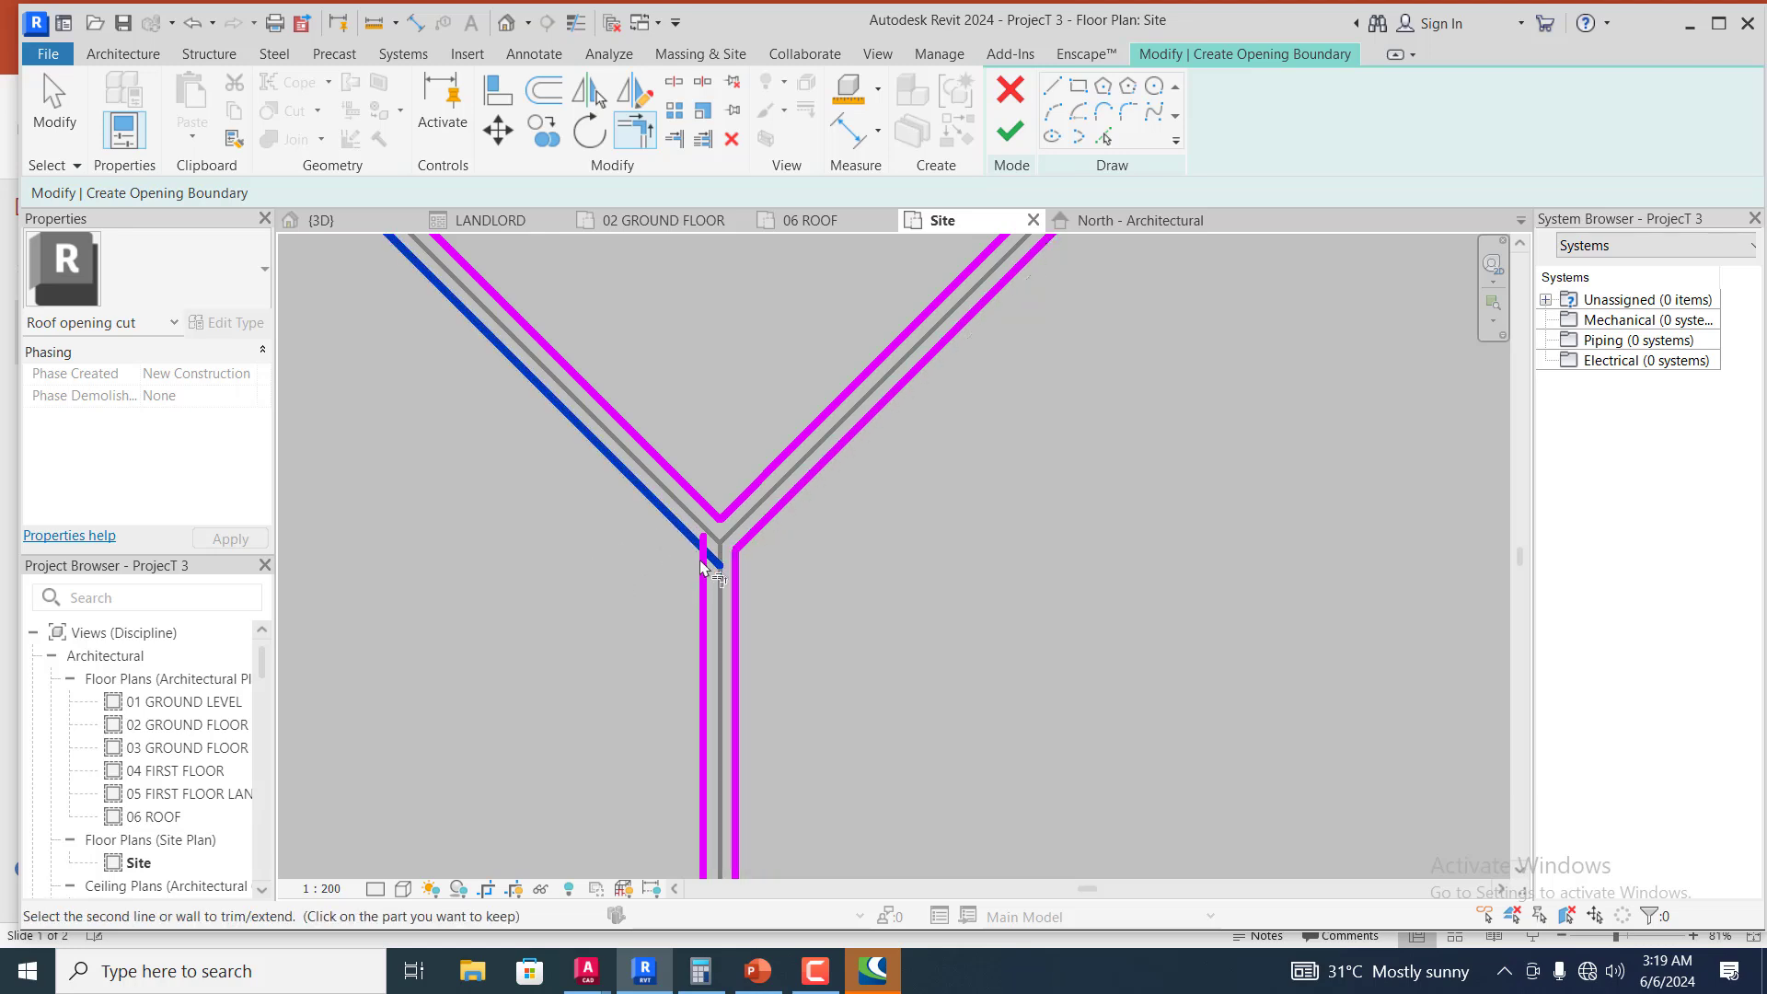
click(707, 569)
scroll(737, 547, down, 2)
scroll(737, 547, down, 2)
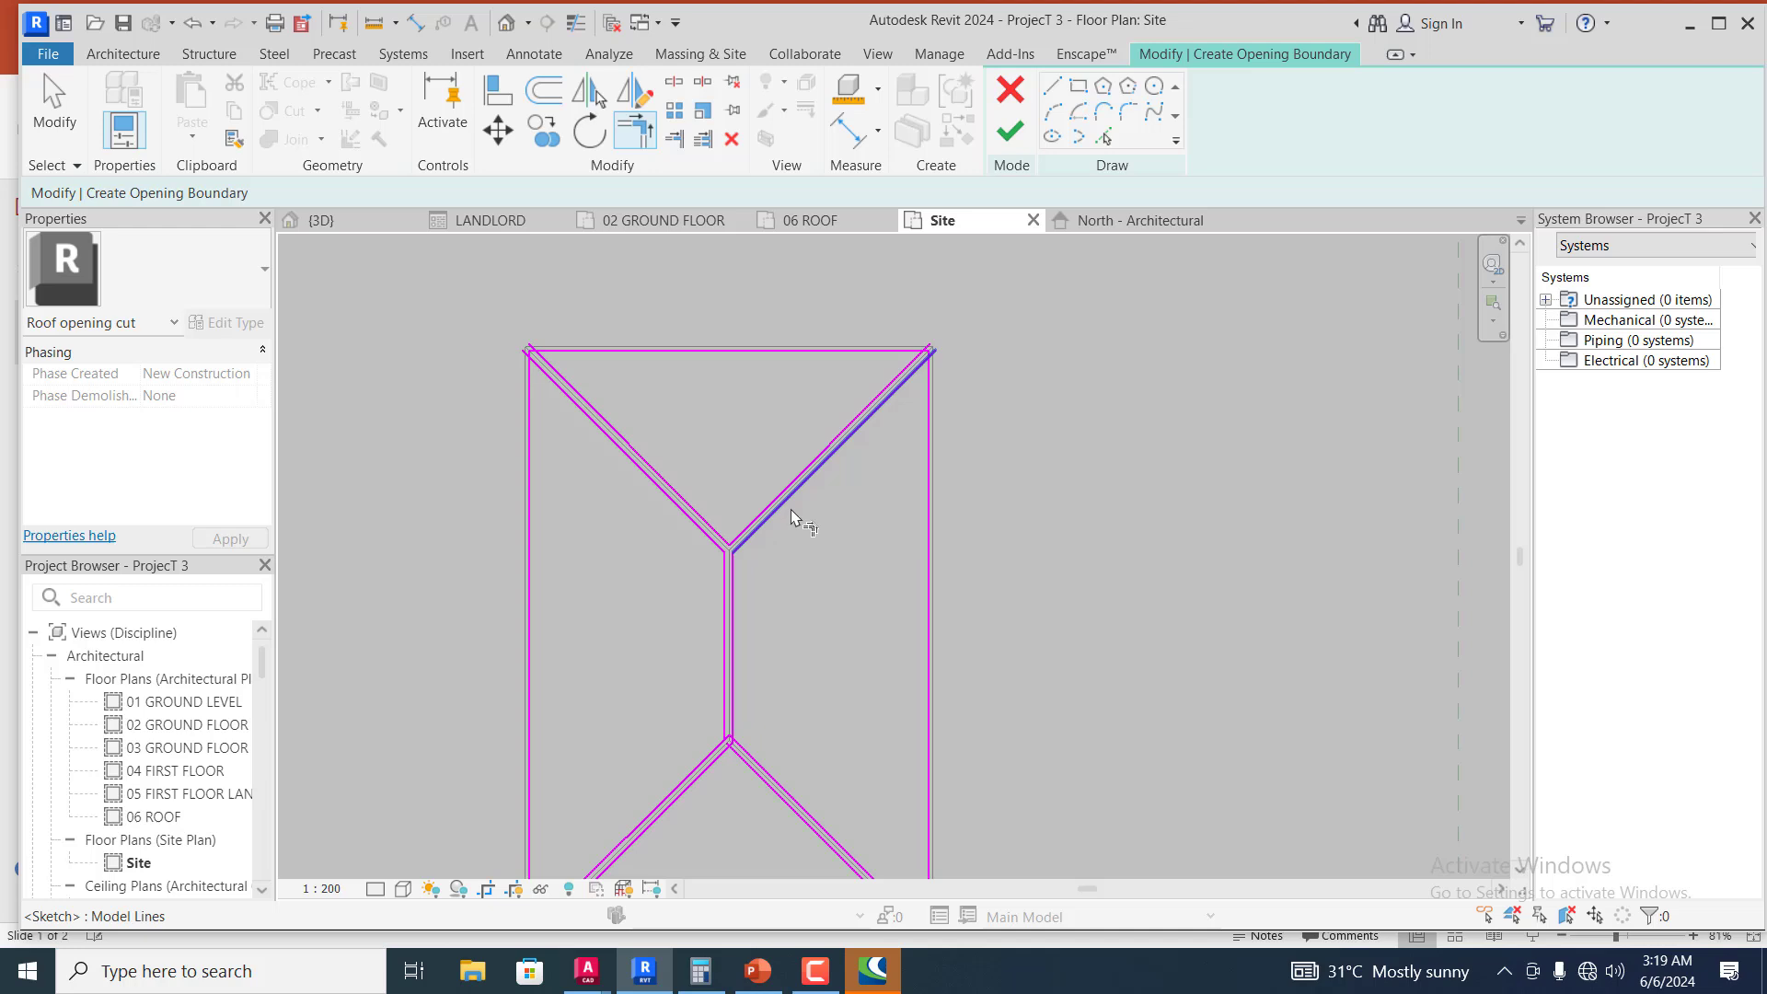
scroll(875, 350, up, 5)
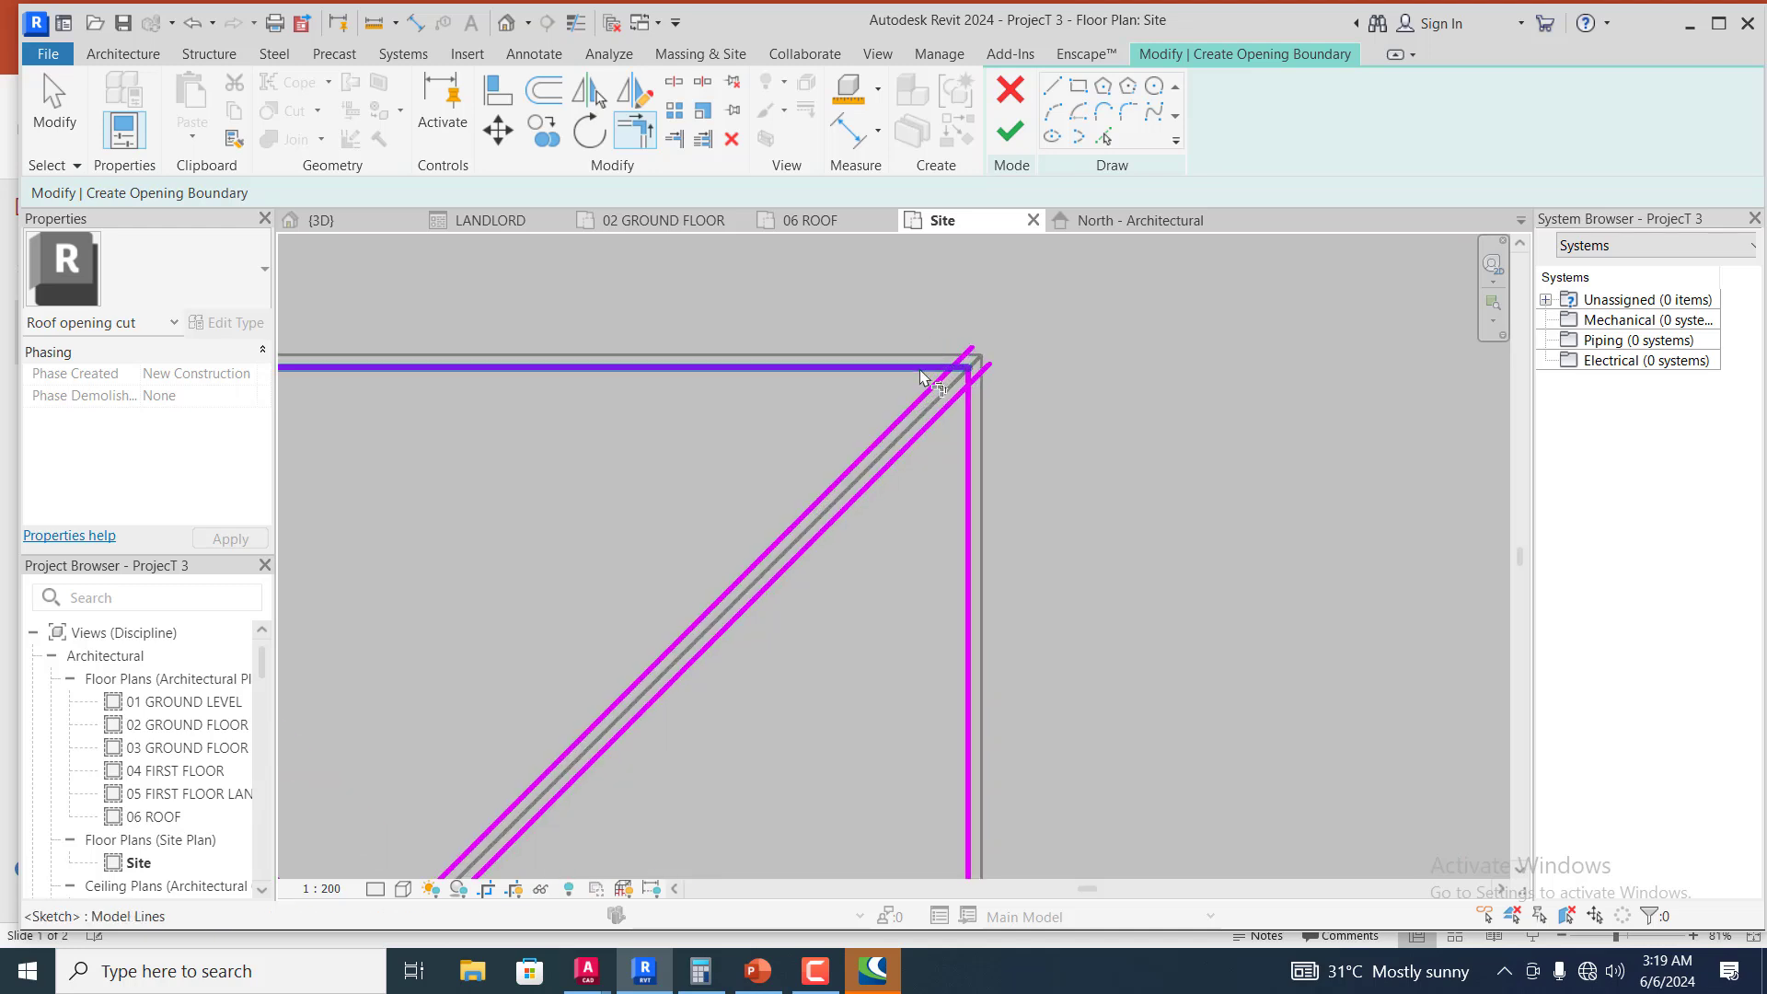
- Join the hip lines to the top and left edges at the upper corners
click(930, 393)
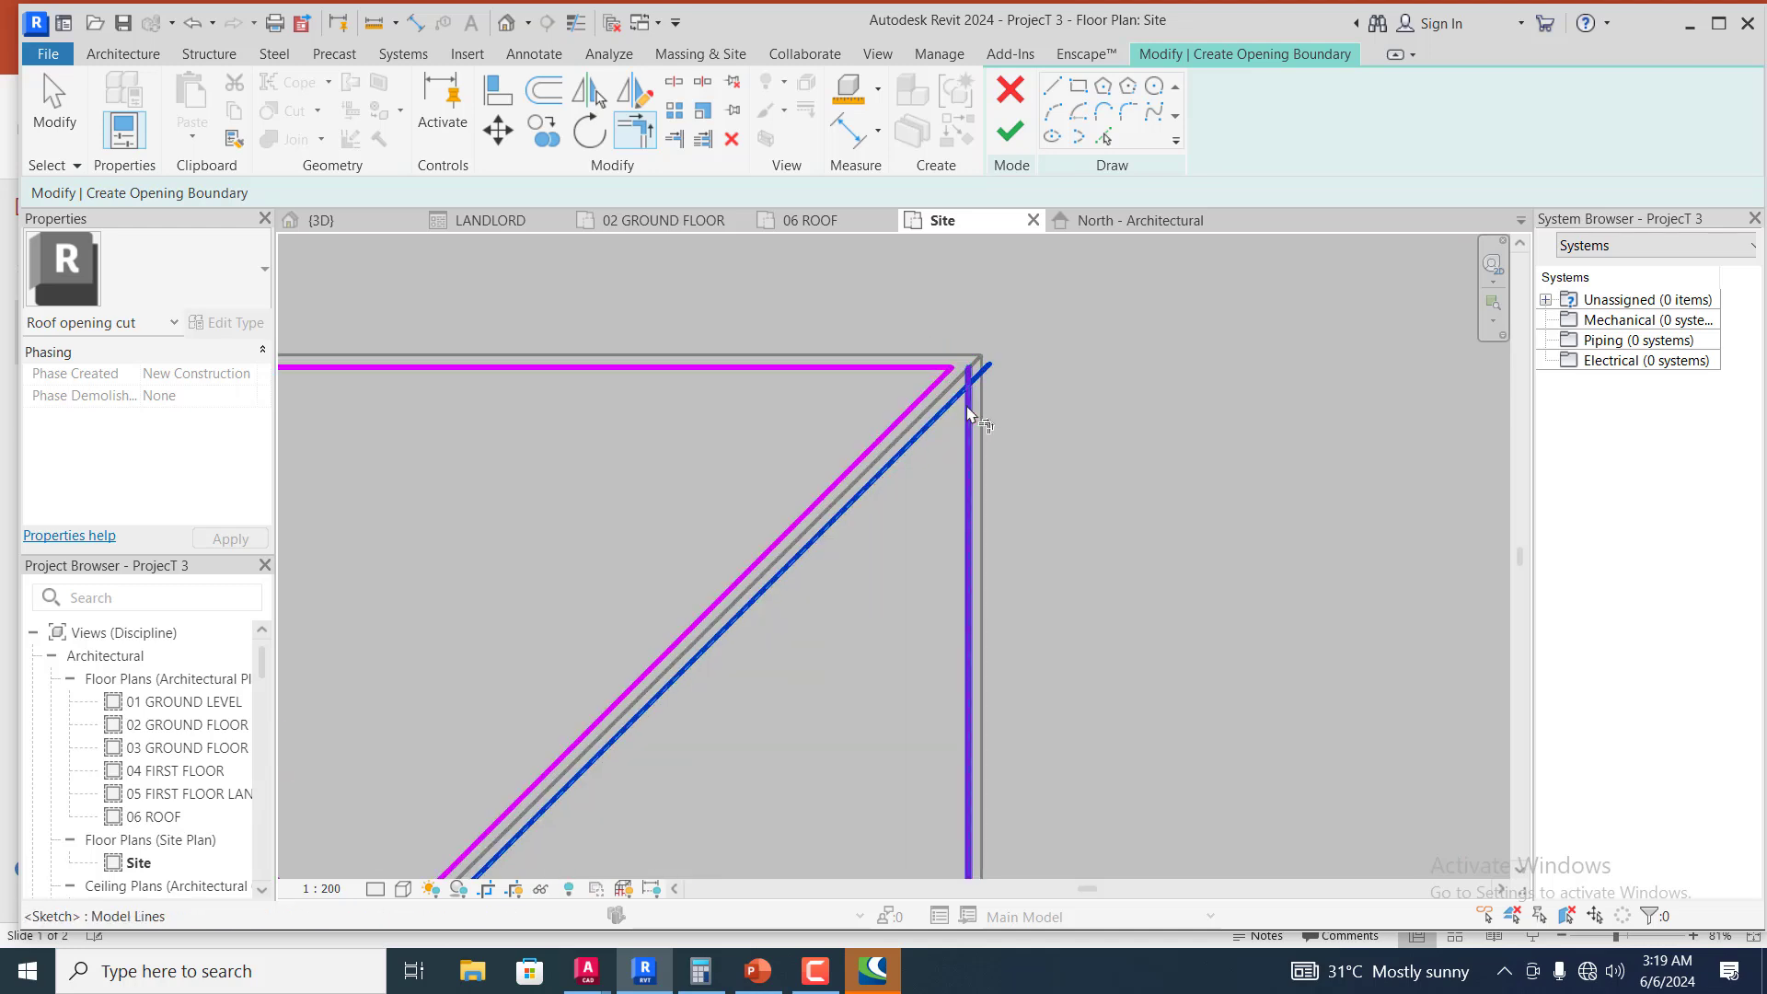
scroll(968, 414, down, 4)
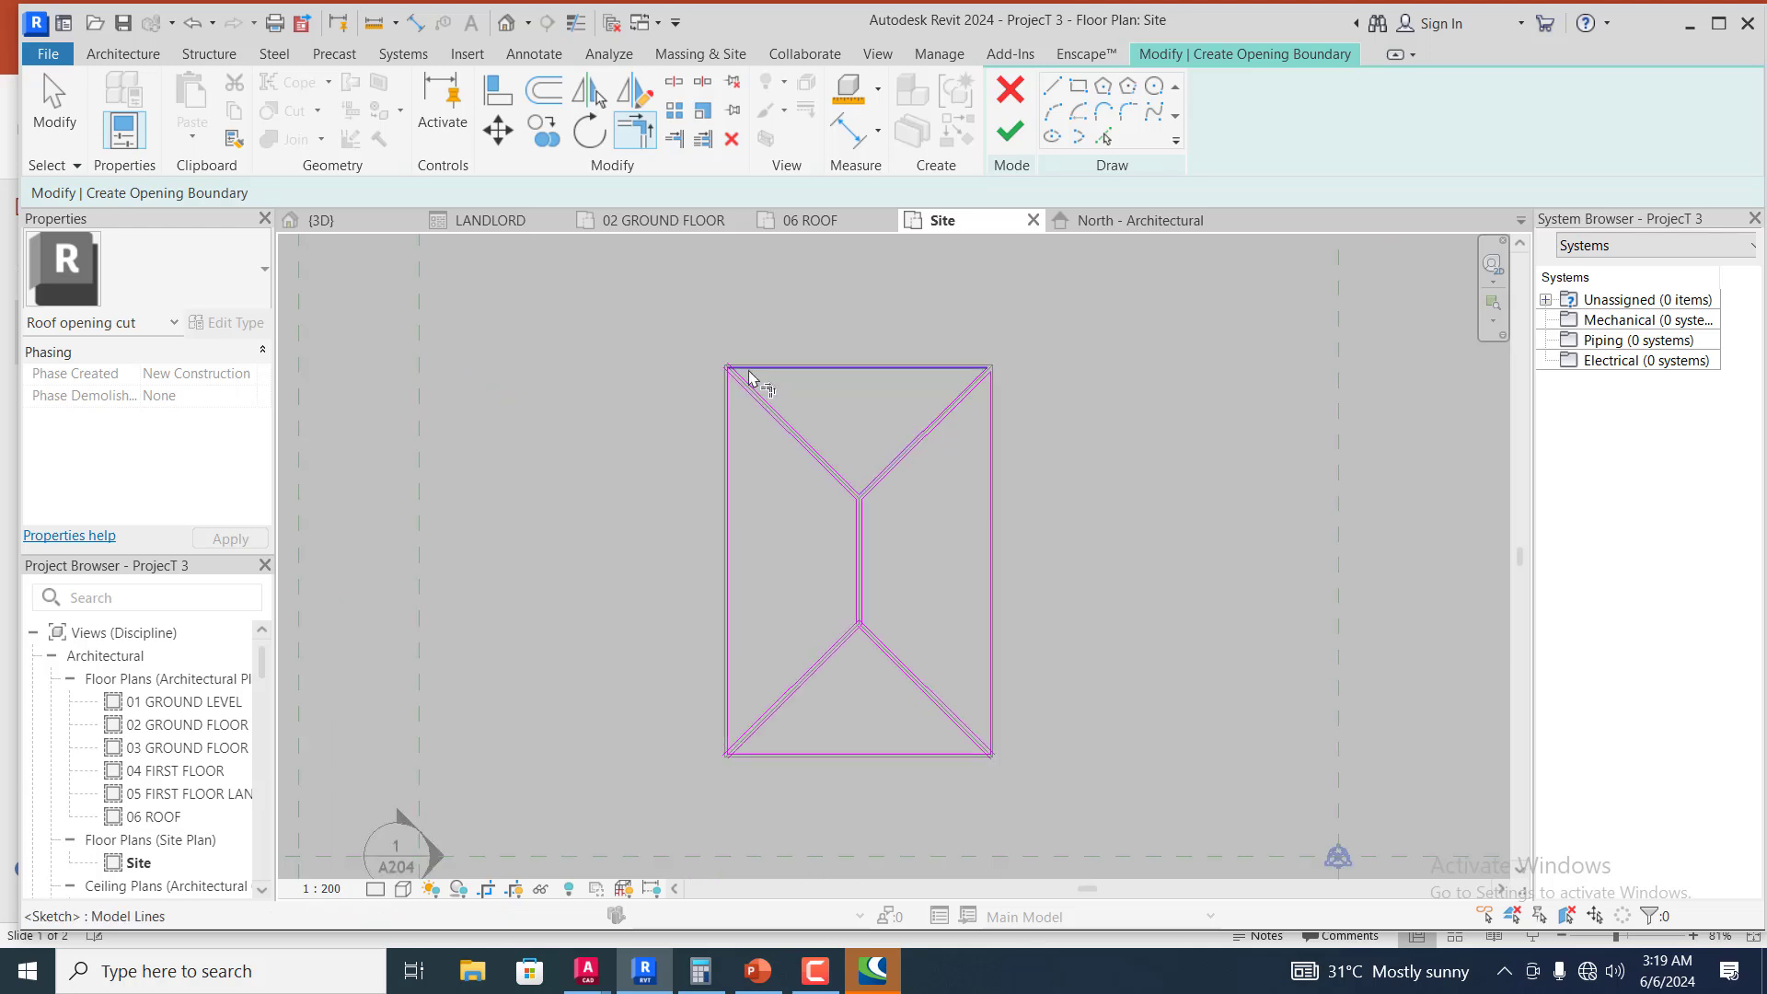
scroll(736, 384, up, 3)
scroll(734, 391, up, 3)
click(709, 401)
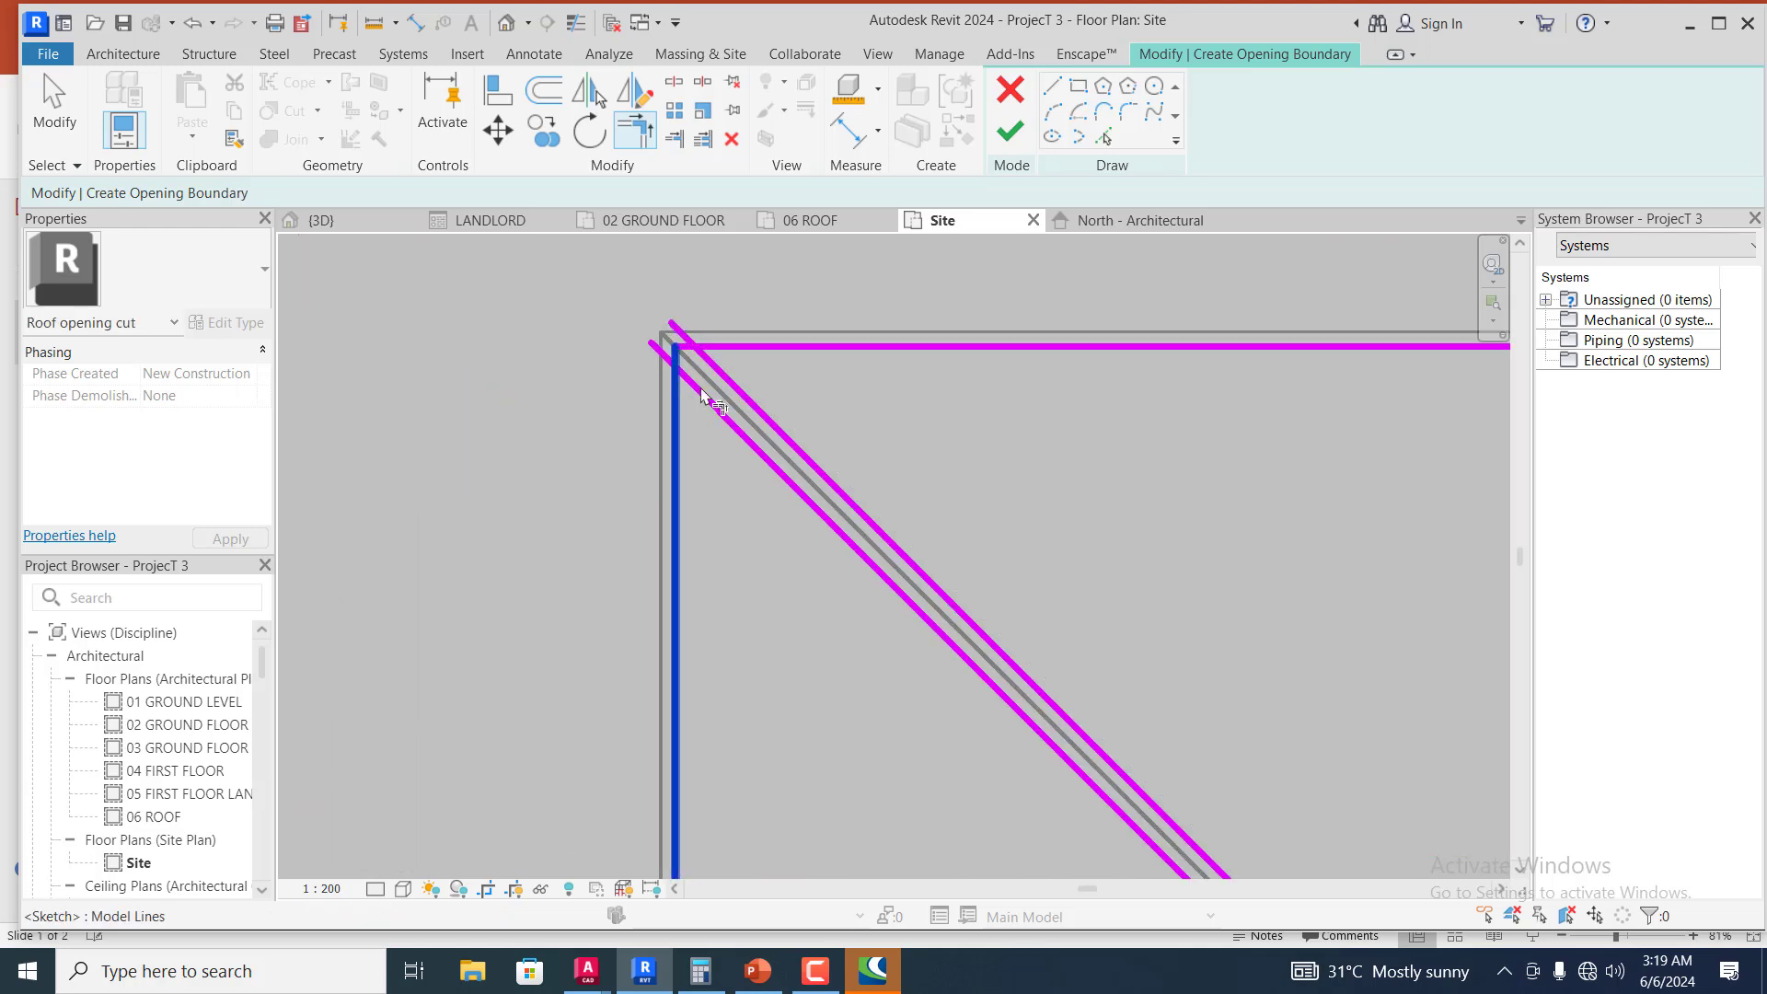
click(704, 405)
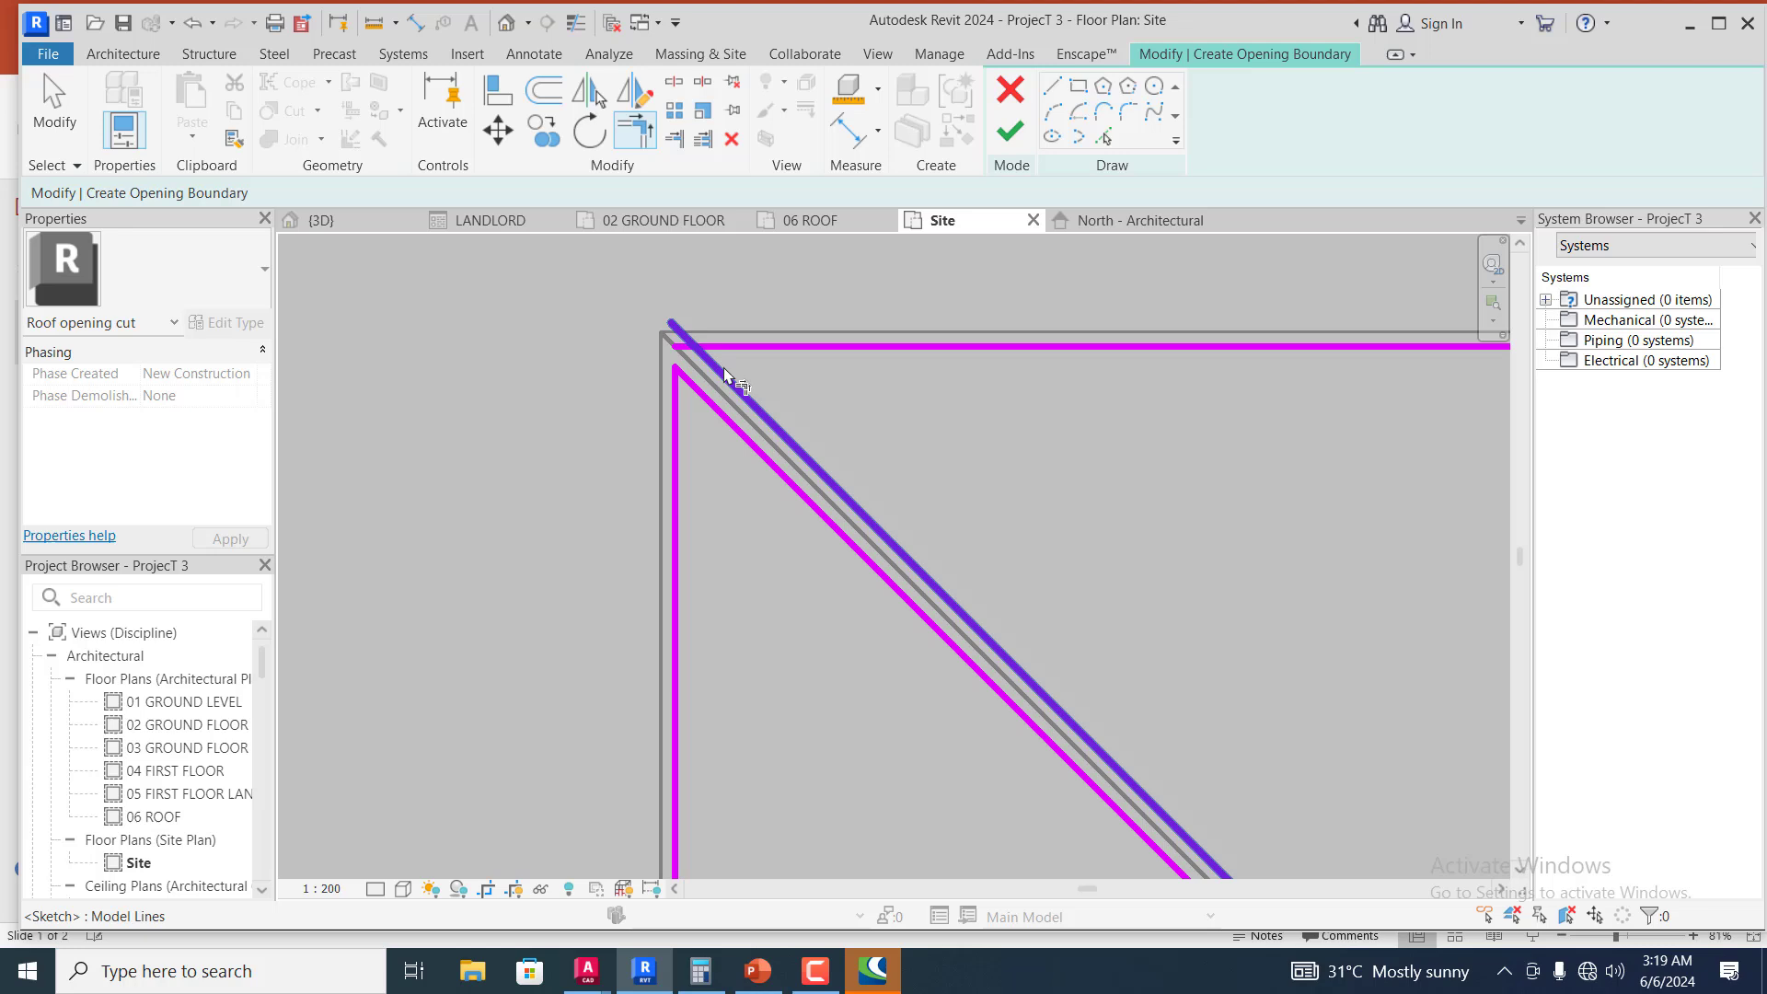
click(730, 378)
click(785, 349)
scroll(832, 340, down, 3)
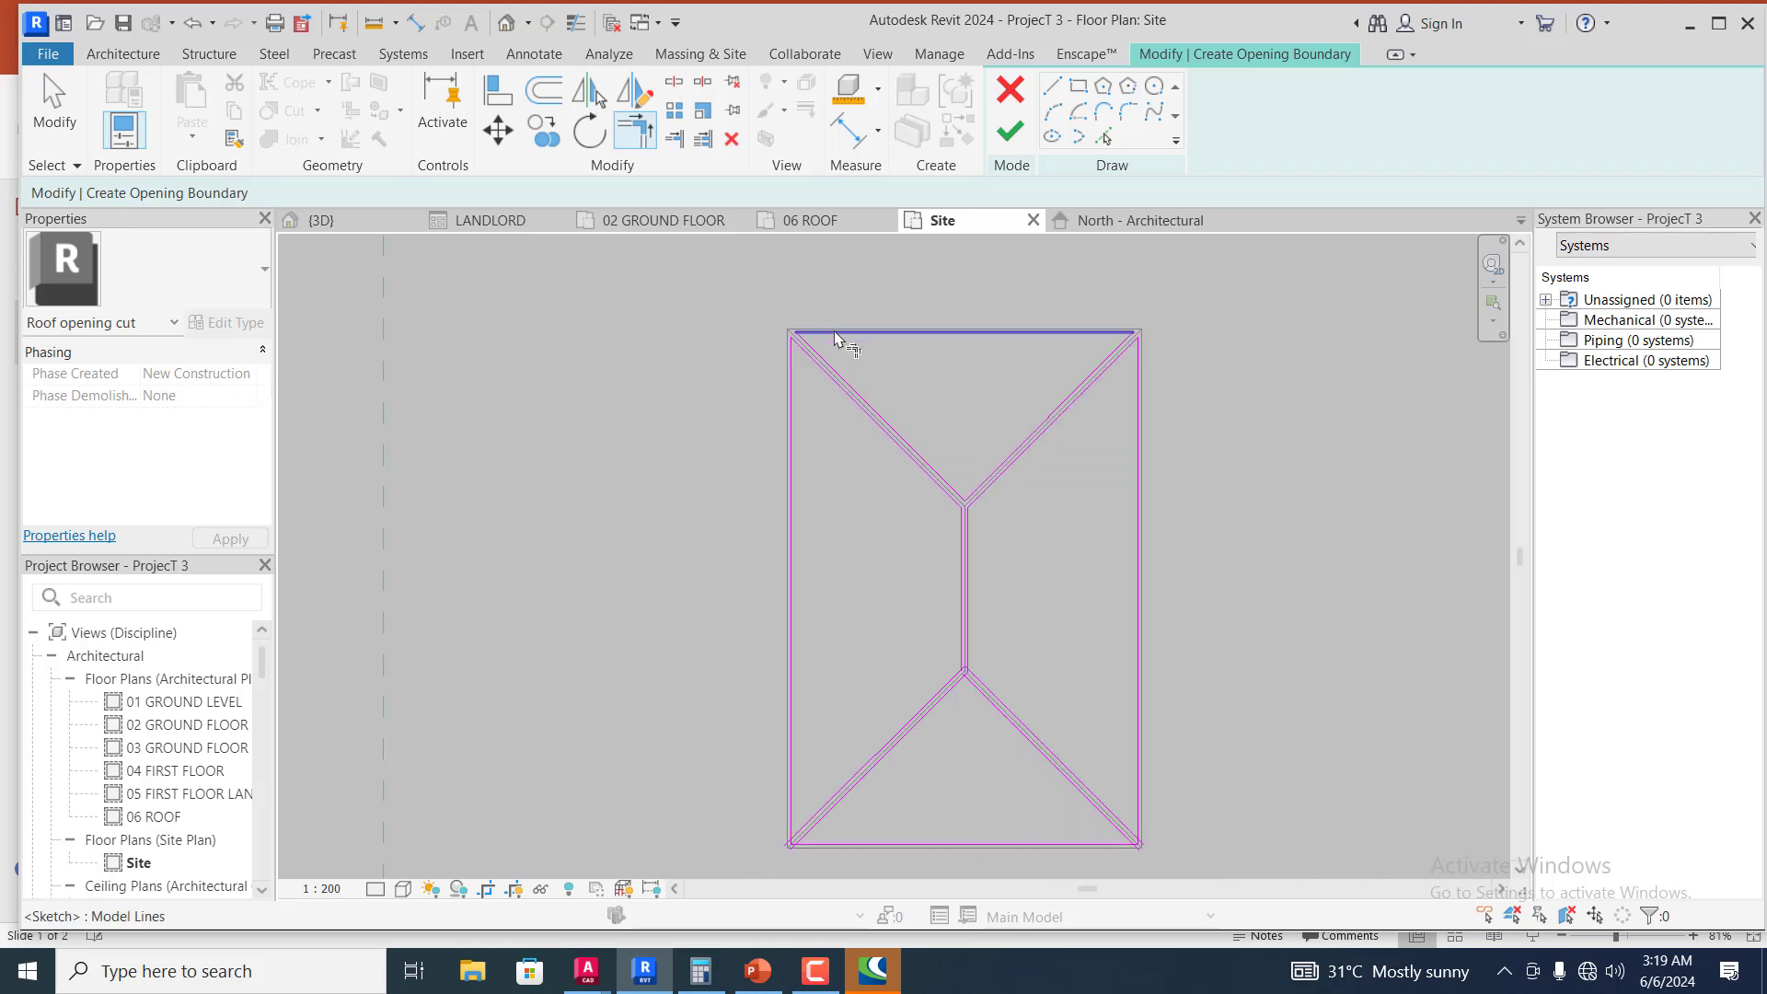
scroll(799, 847, up, 5)
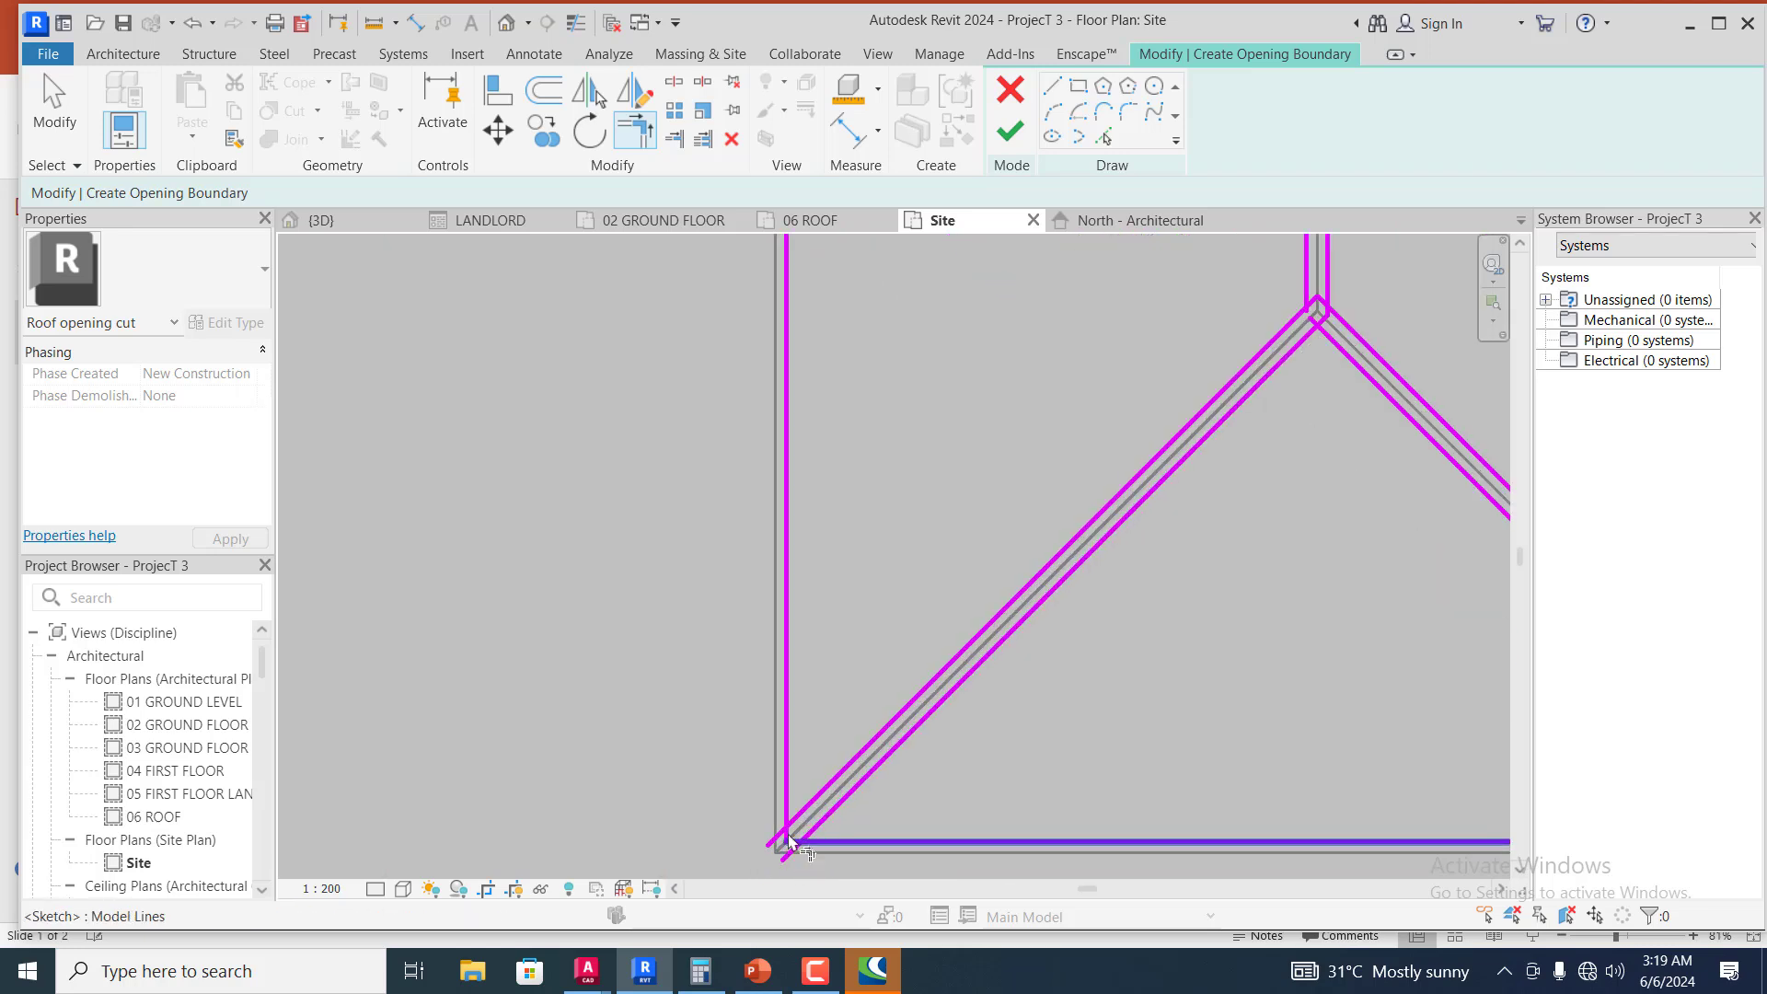
- Trim the diagonals and verticals at the lower-left and right corners to meet the bottom line
click(814, 805)
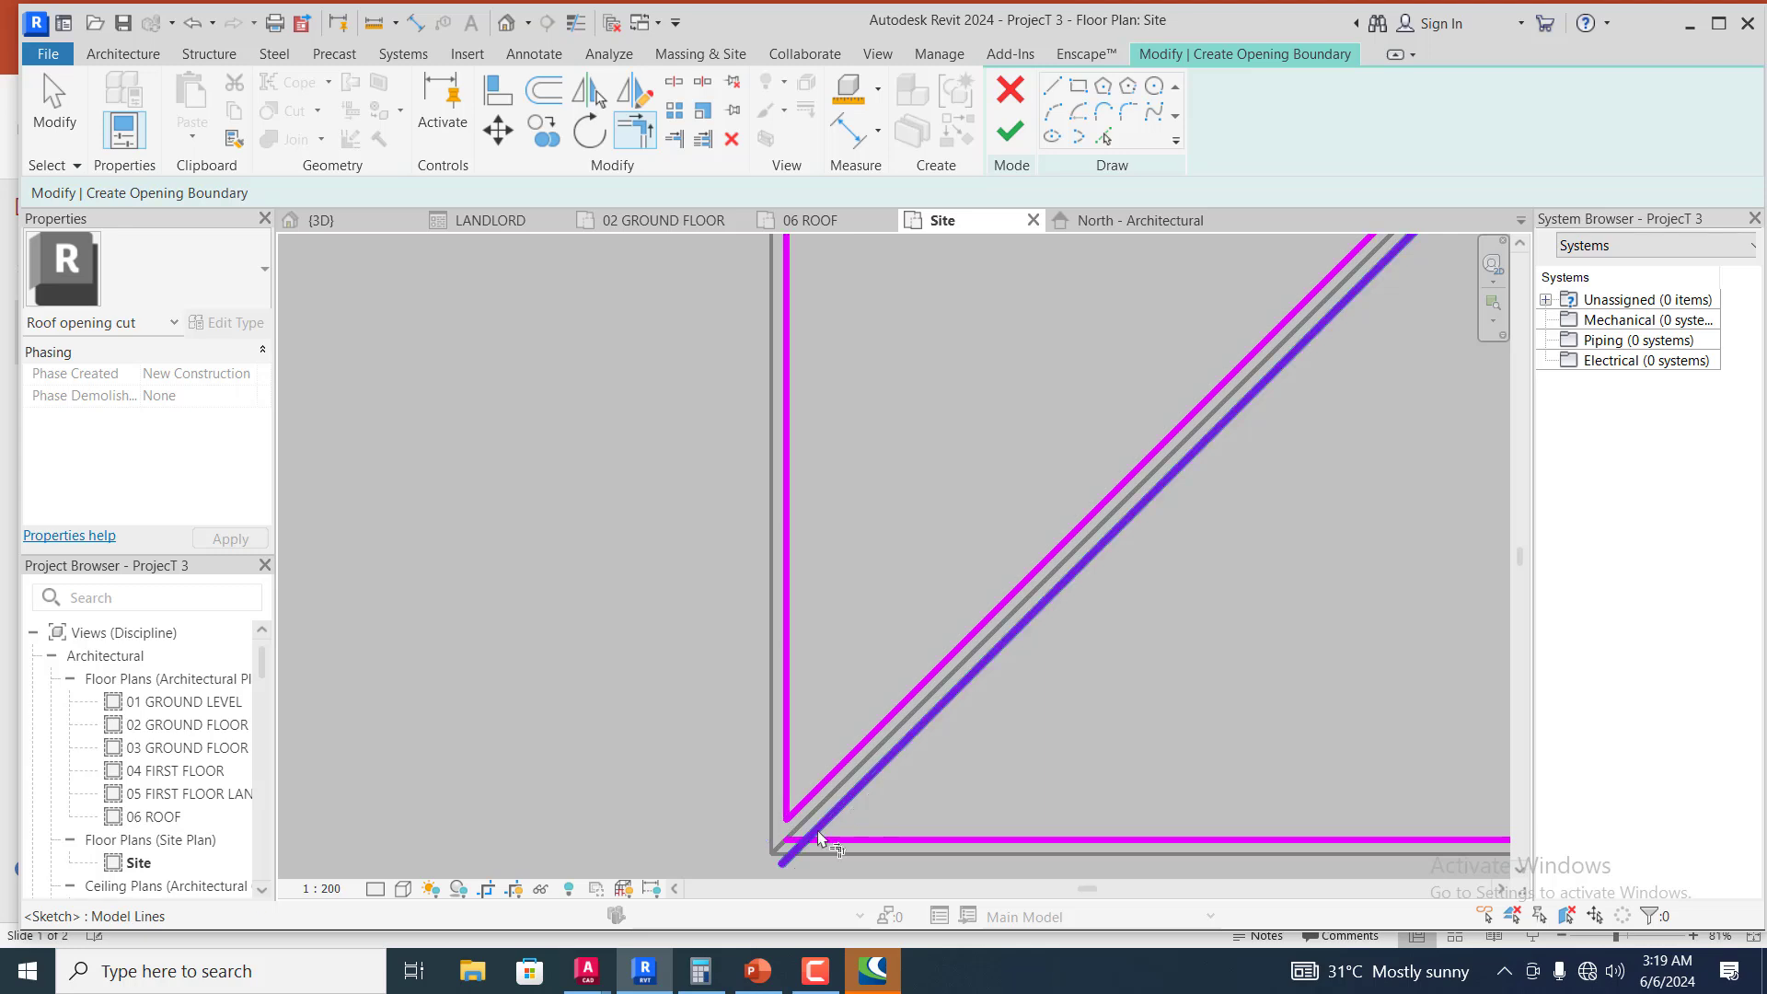
click(833, 840)
click(845, 801)
scroll(718, 764, down, 4)
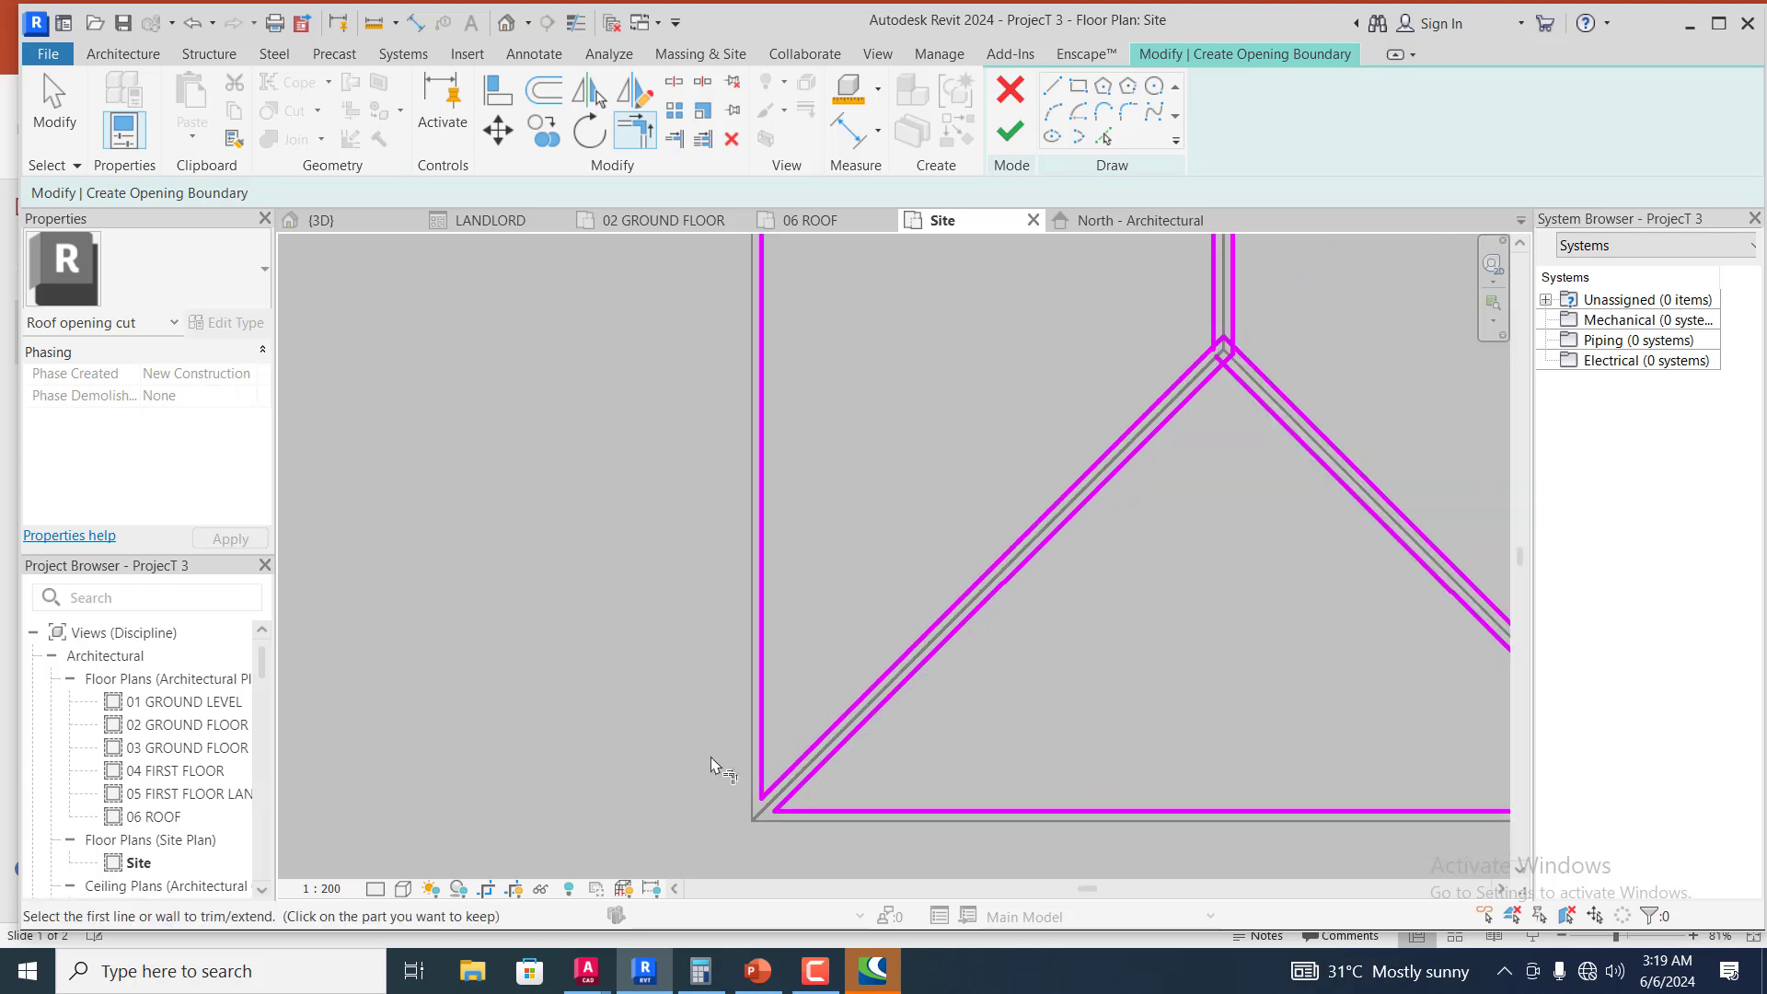
scroll(1364, 797, up, 5)
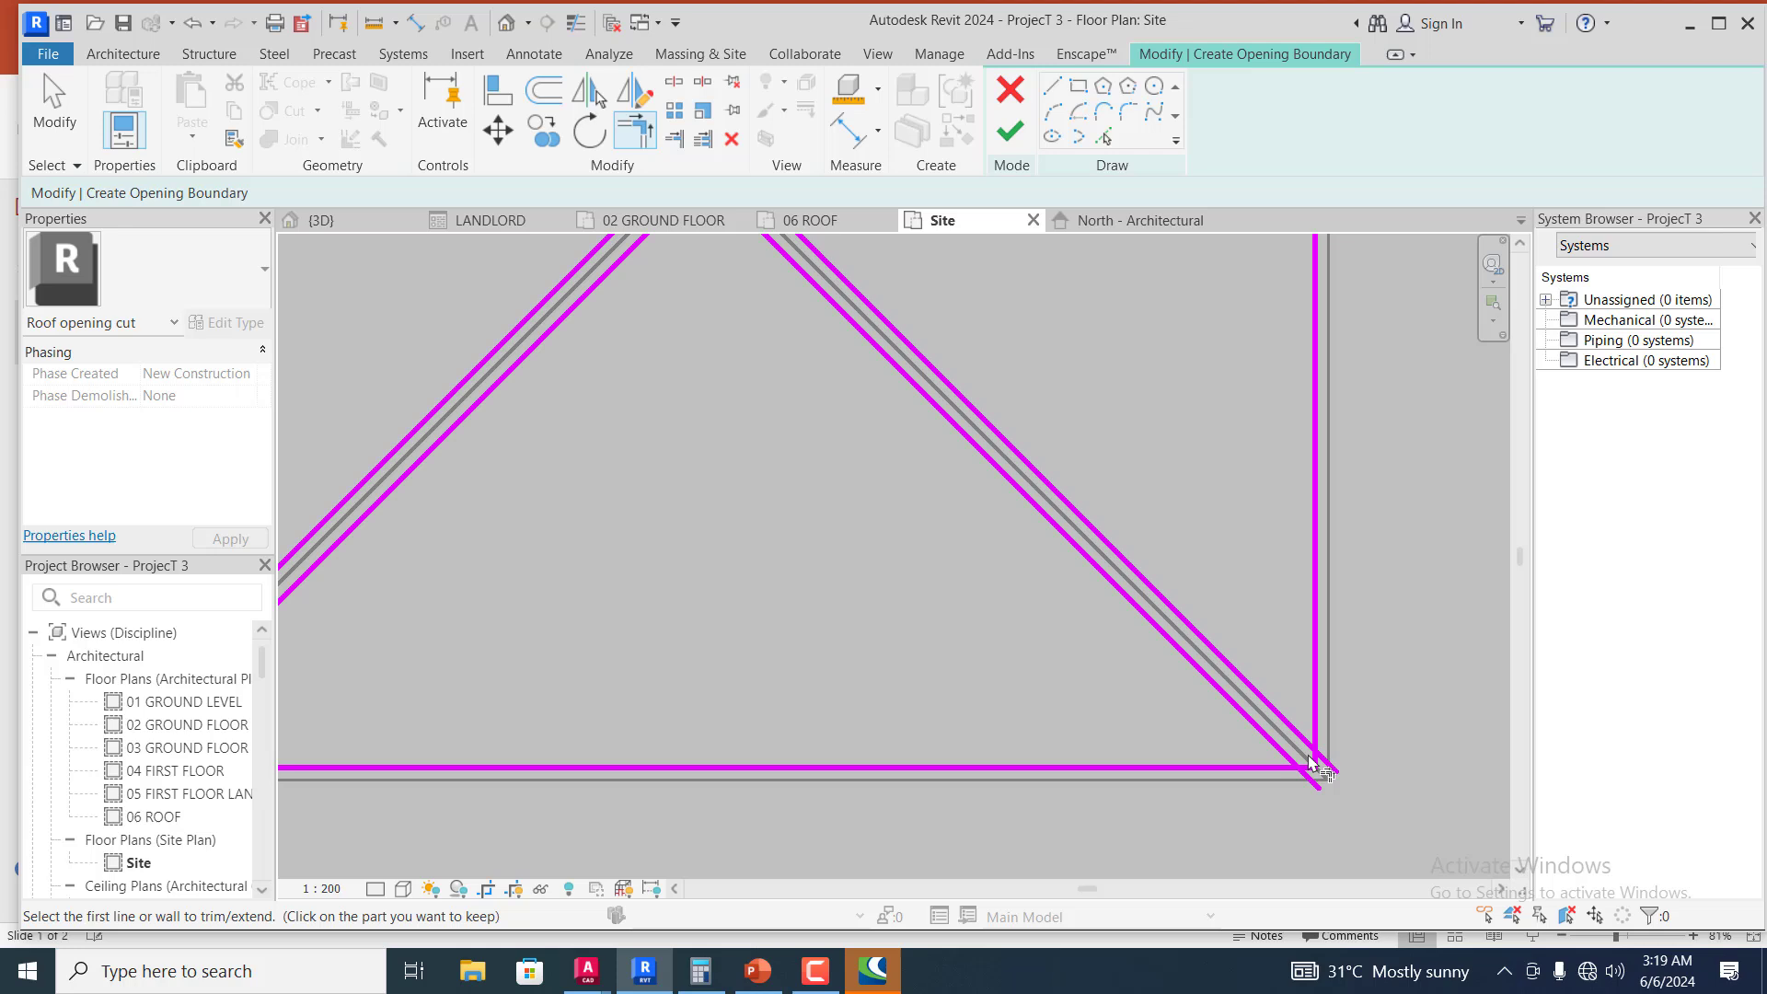
click(1287, 761)
click(1319, 734)
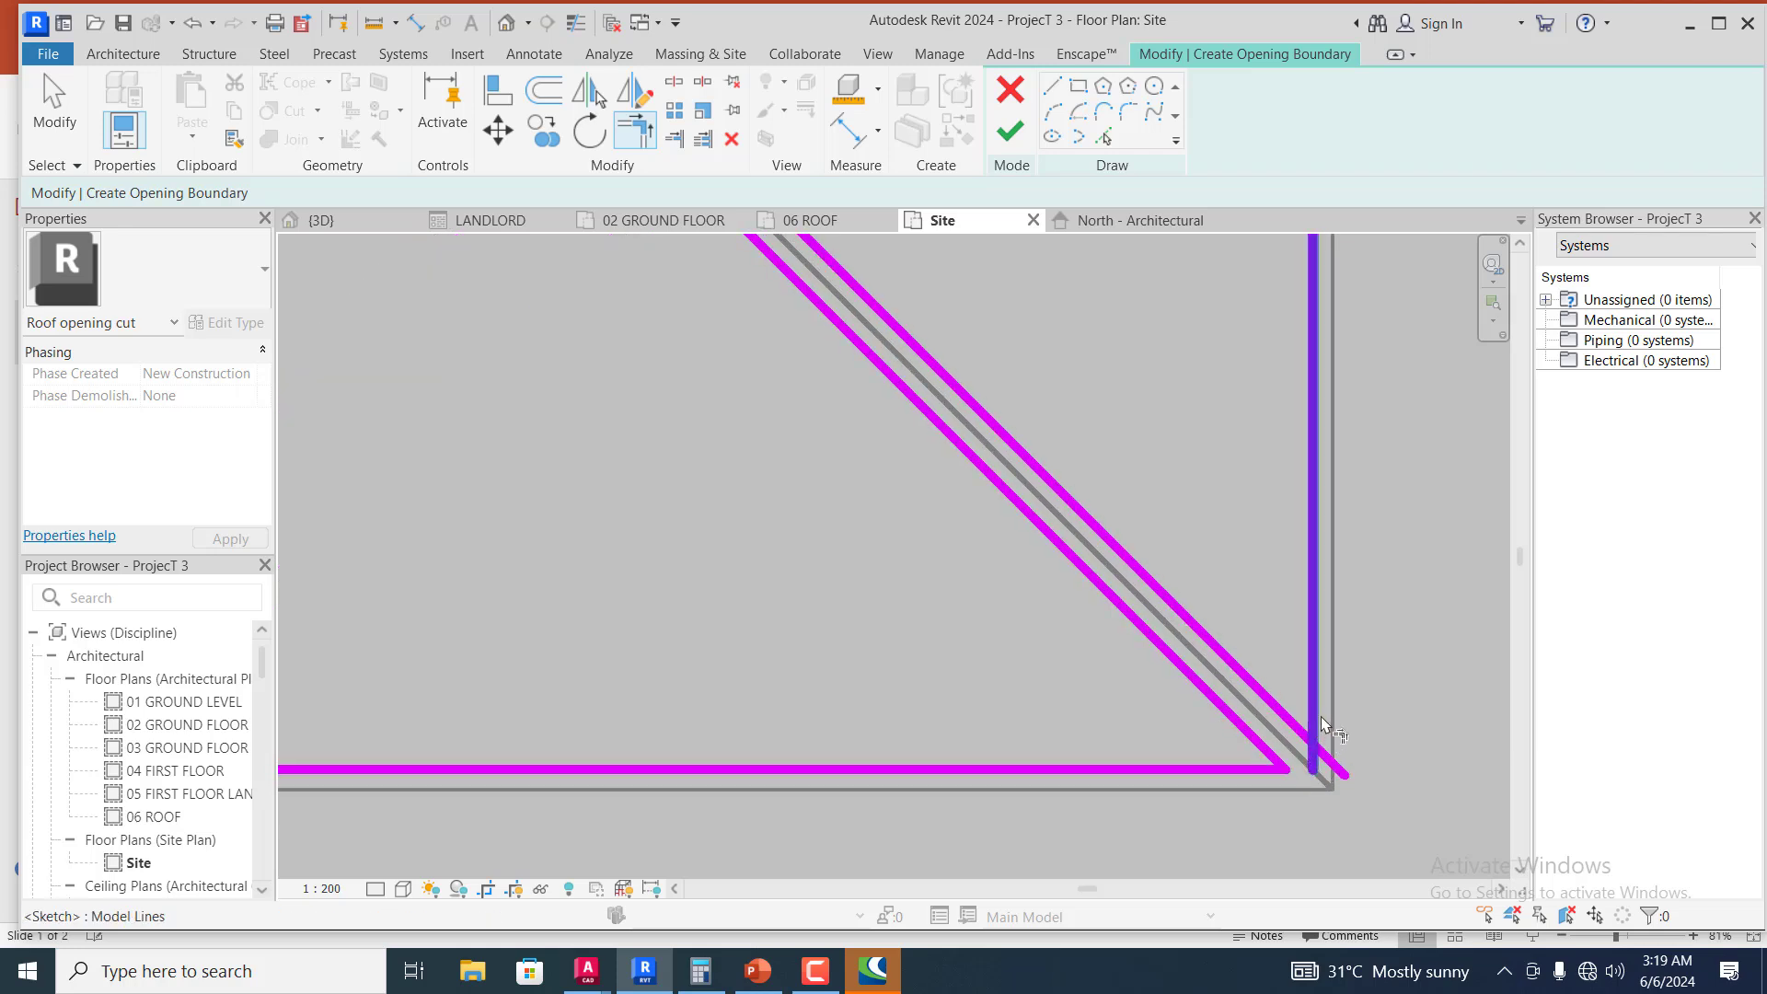
click(1321, 716)
scroll(1333, 727, down, 4)
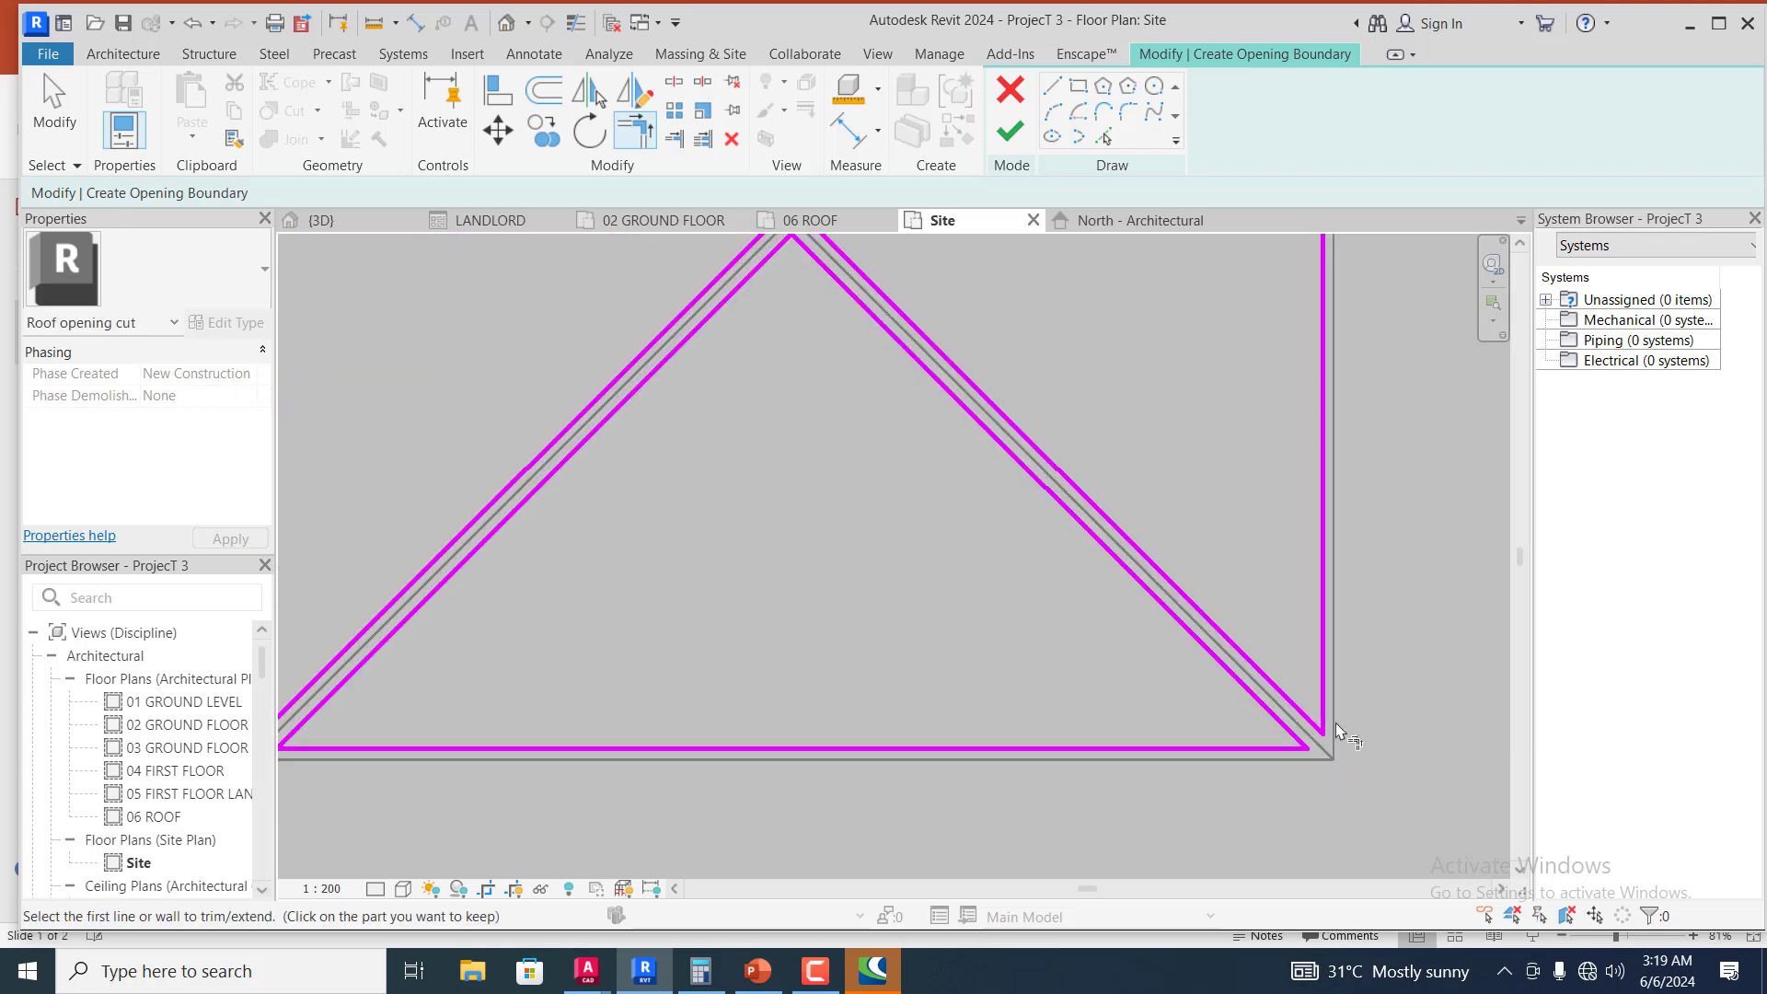
scroll(997, 368, up, 4)
scroll(996, 357, up, 1)
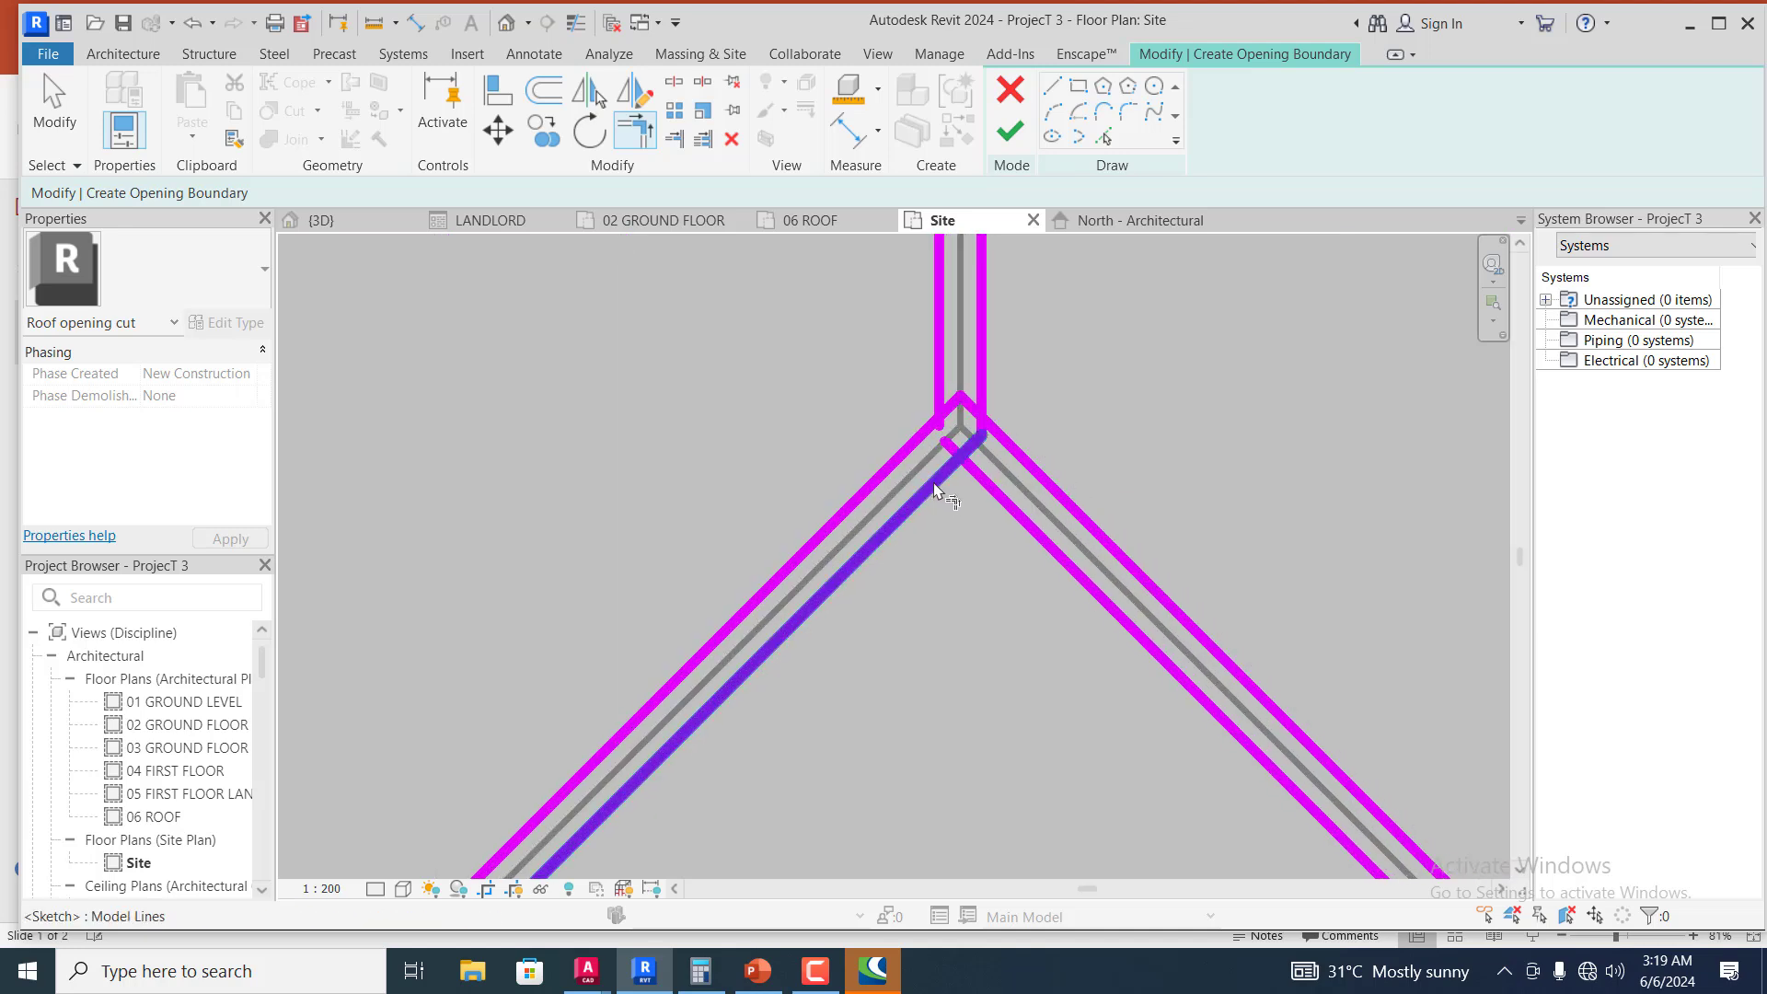
- Trim the inner and outer diagonals and verticals at the apex into clean corners
click(947, 453)
click(985, 446)
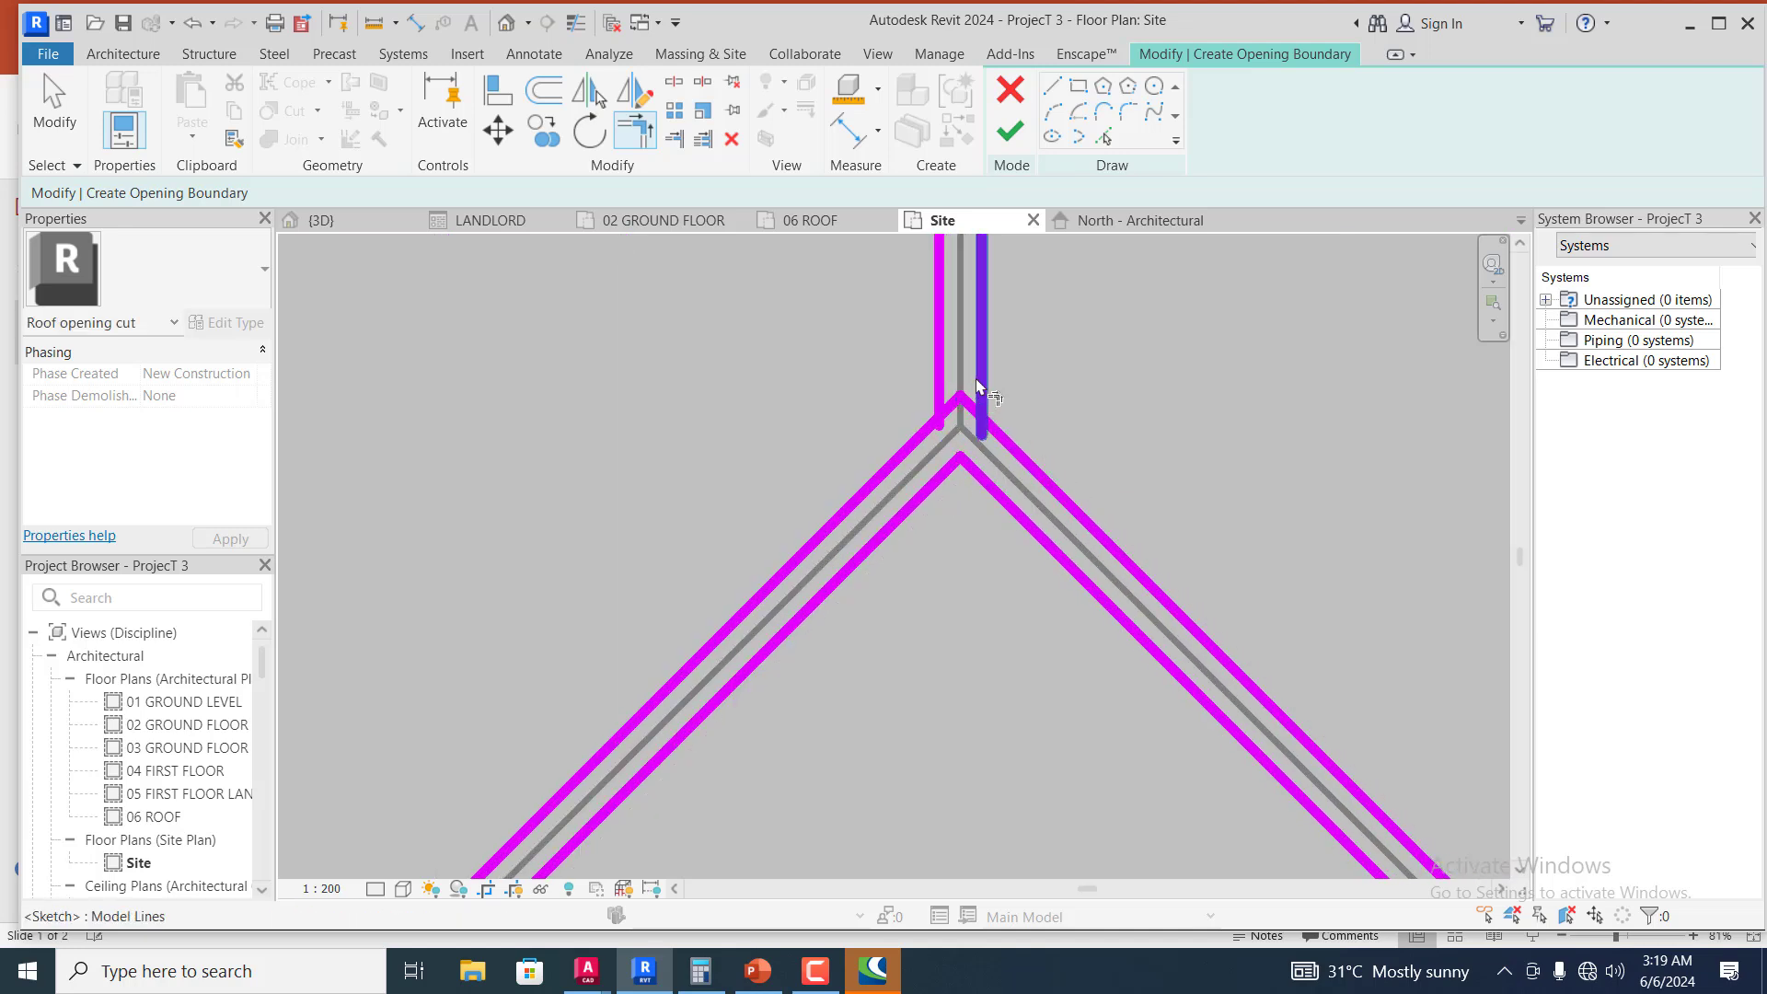
click(981, 382)
click(999, 440)
click(937, 407)
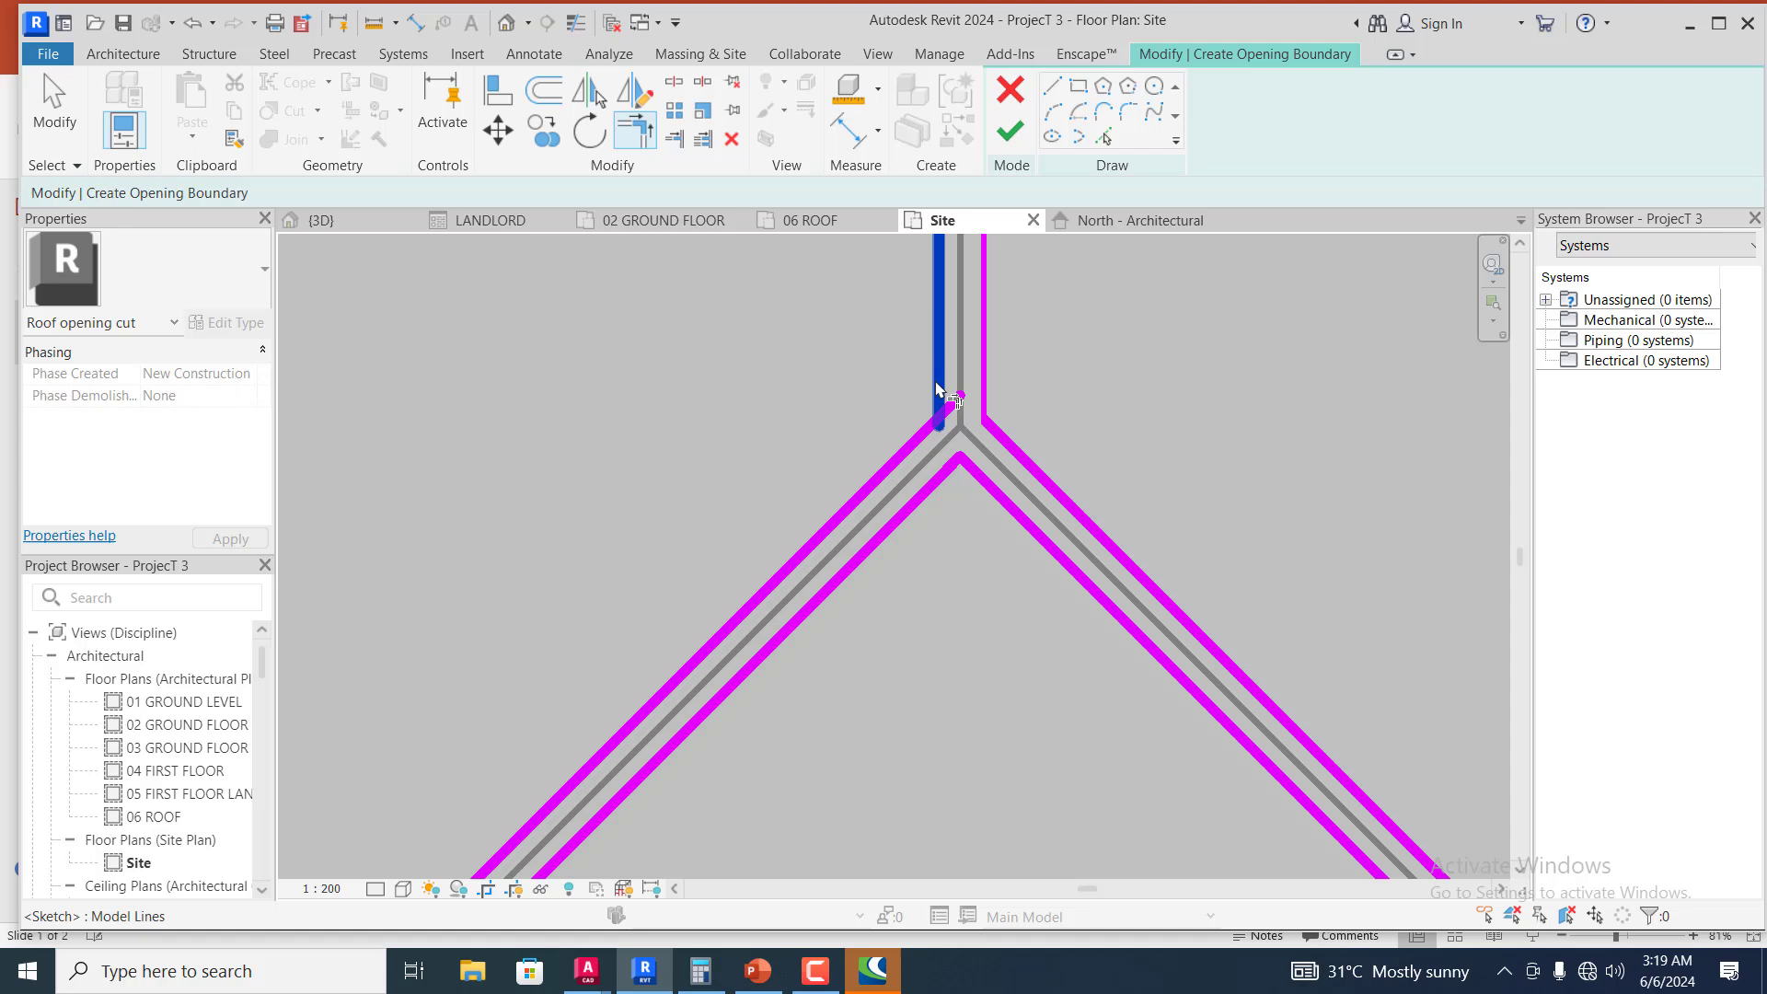
click(938, 396)
scroll(934, 505, down, 2)
scroll(935, 507, down, 2)
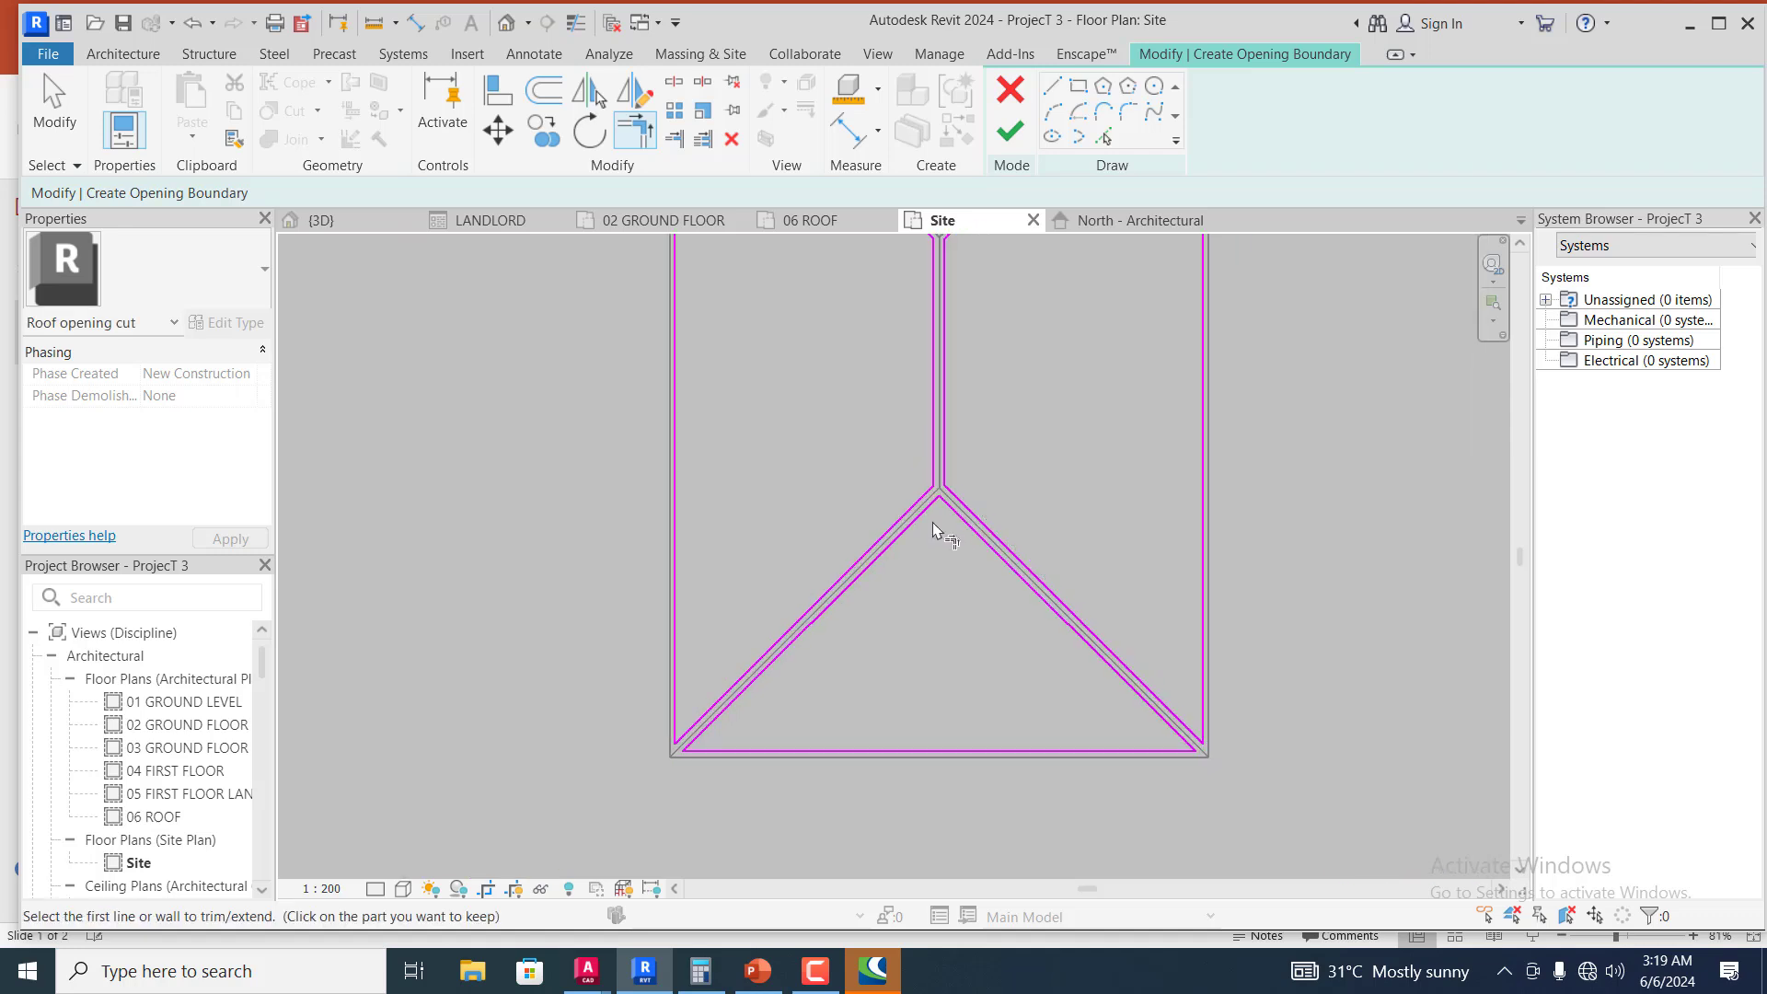
scroll(933, 615, down, 3)
scroll(967, 368, up, 2)
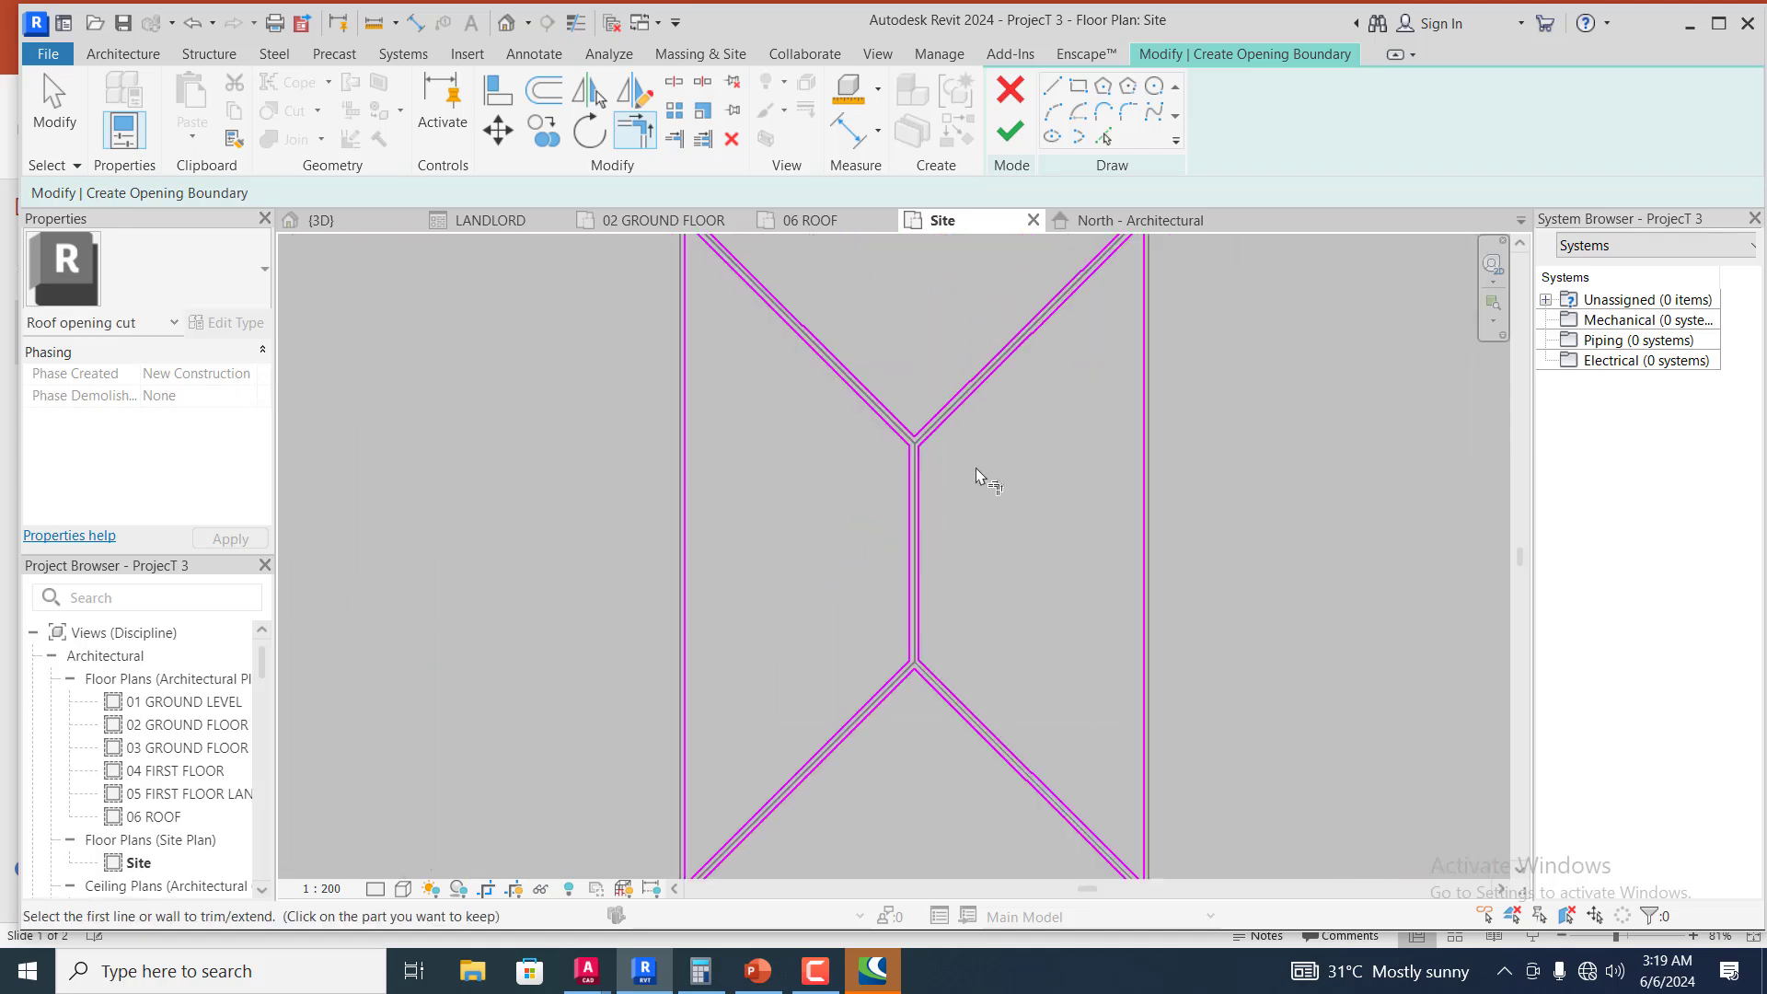
scroll(978, 475, down, 1)
scroll(1060, 254, up, 1)
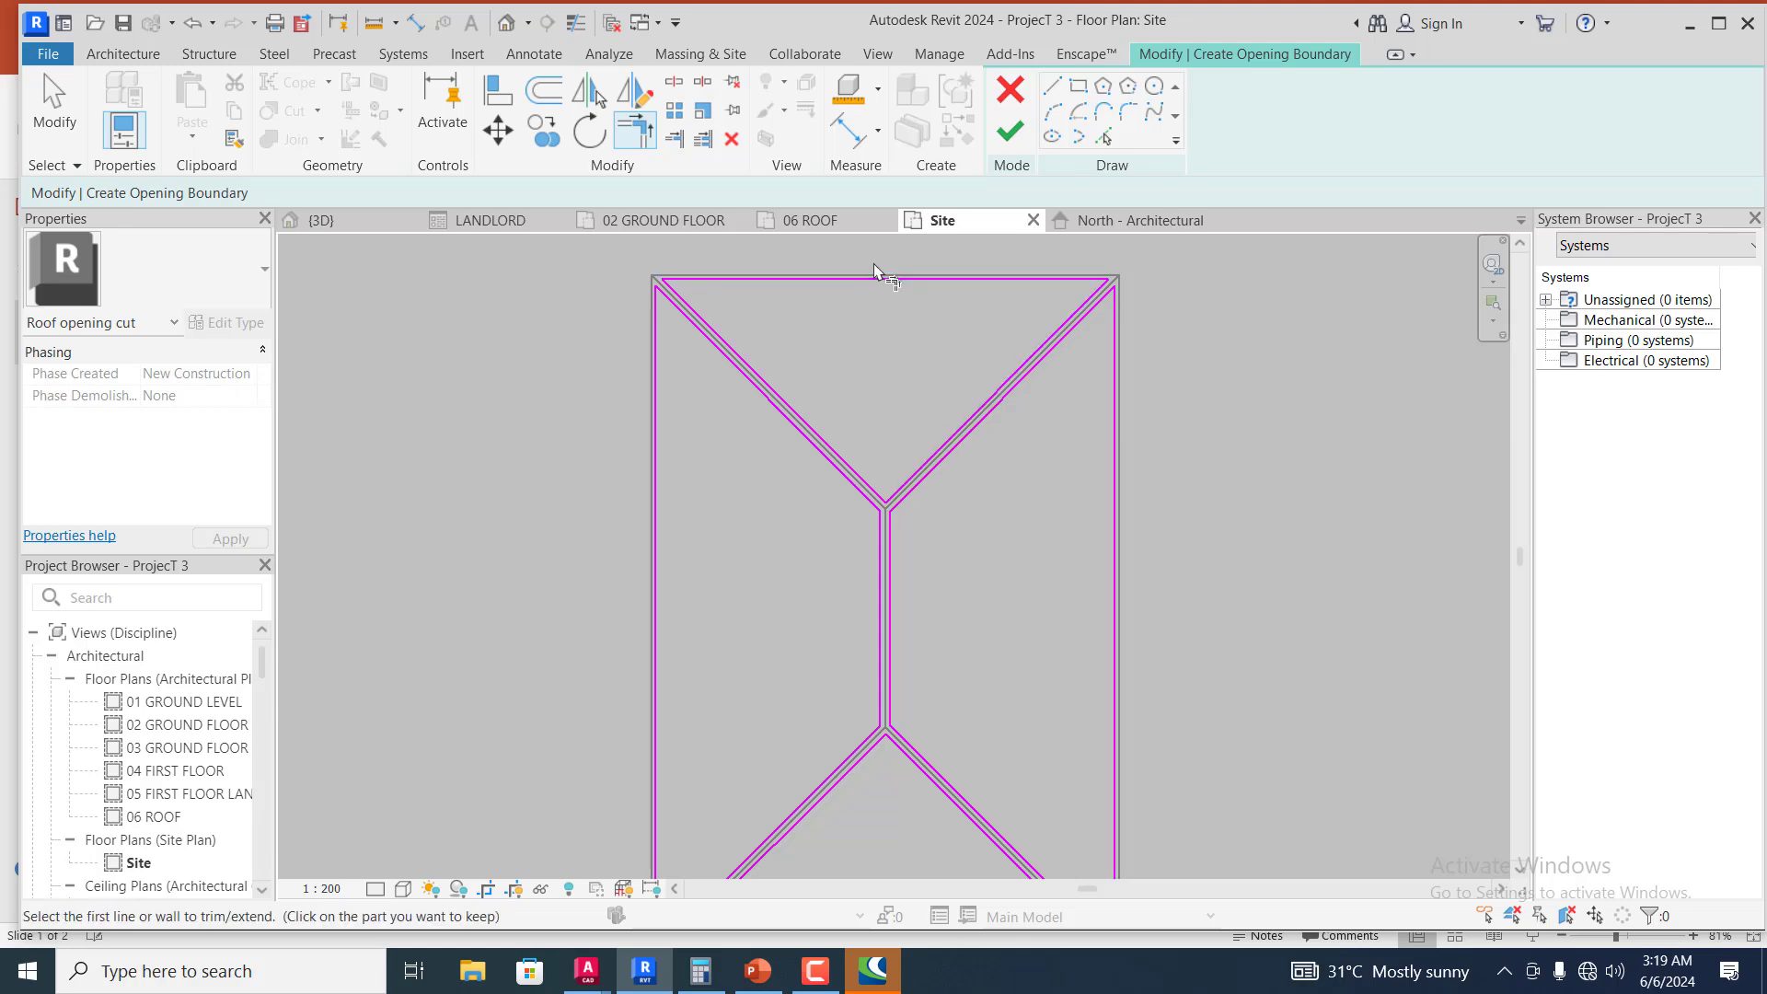
- Finish the opening cut, inspect the roof frame in 3D, and return to the North elevation
click(1011, 132)
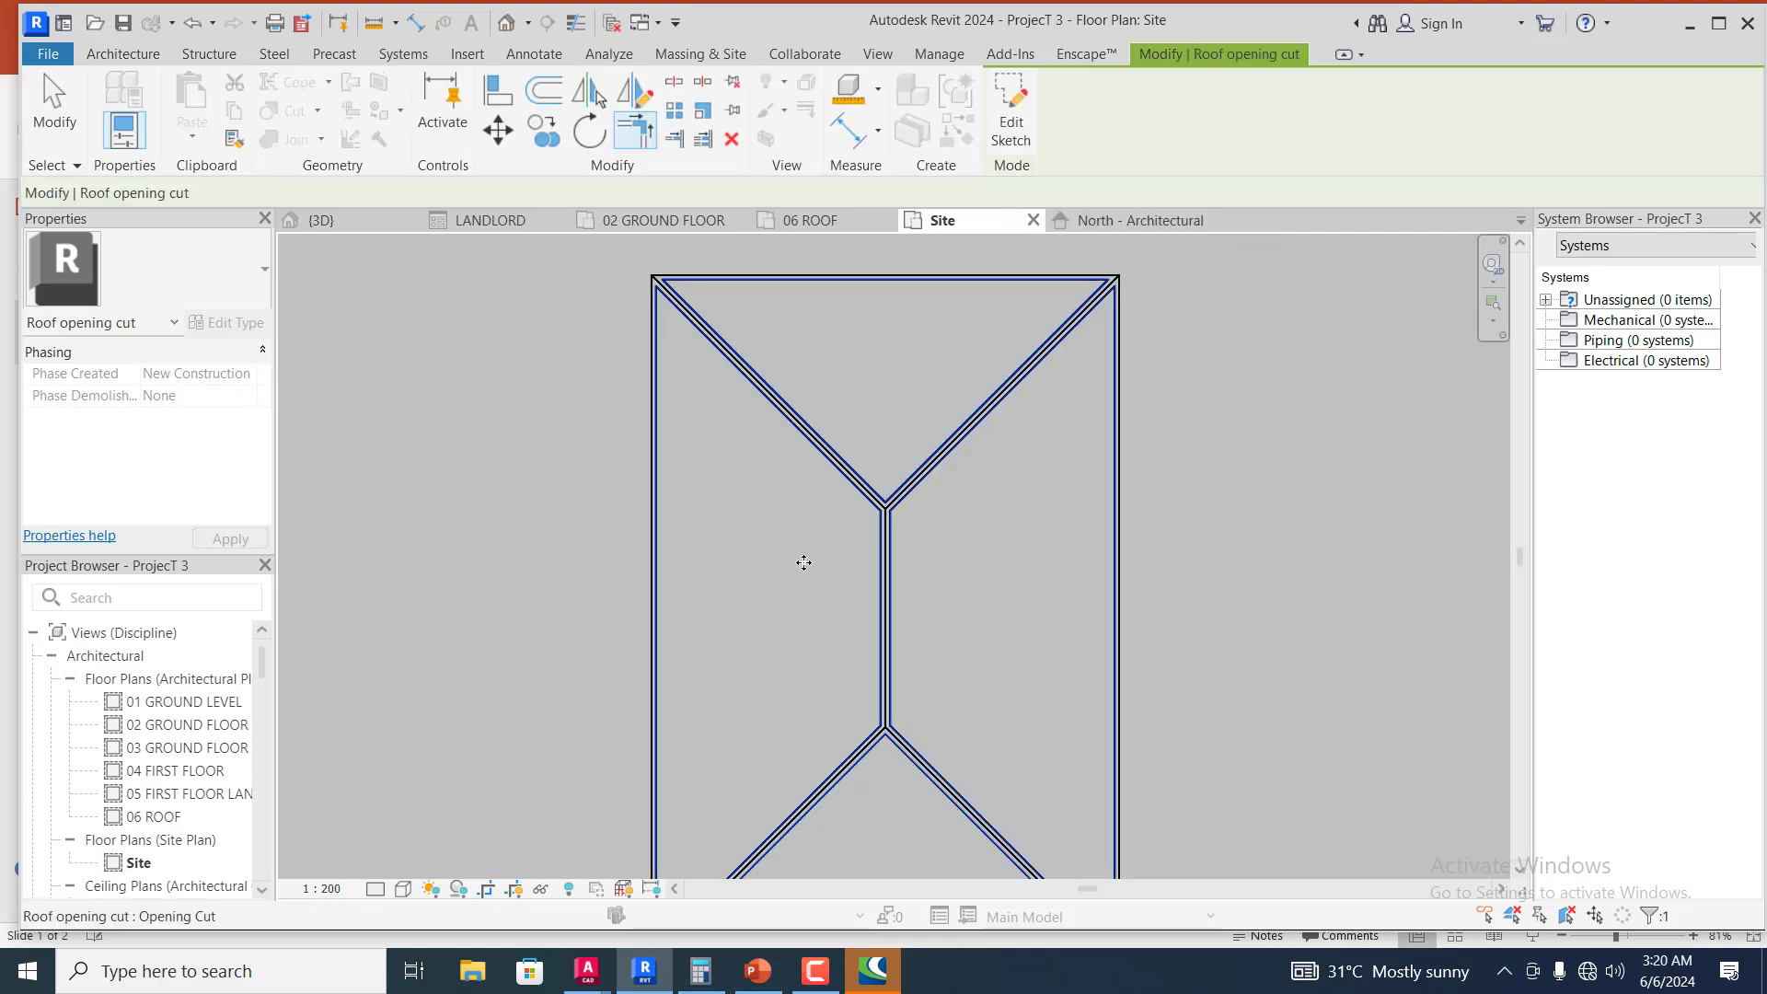
scroll(700, 368, down, 1)
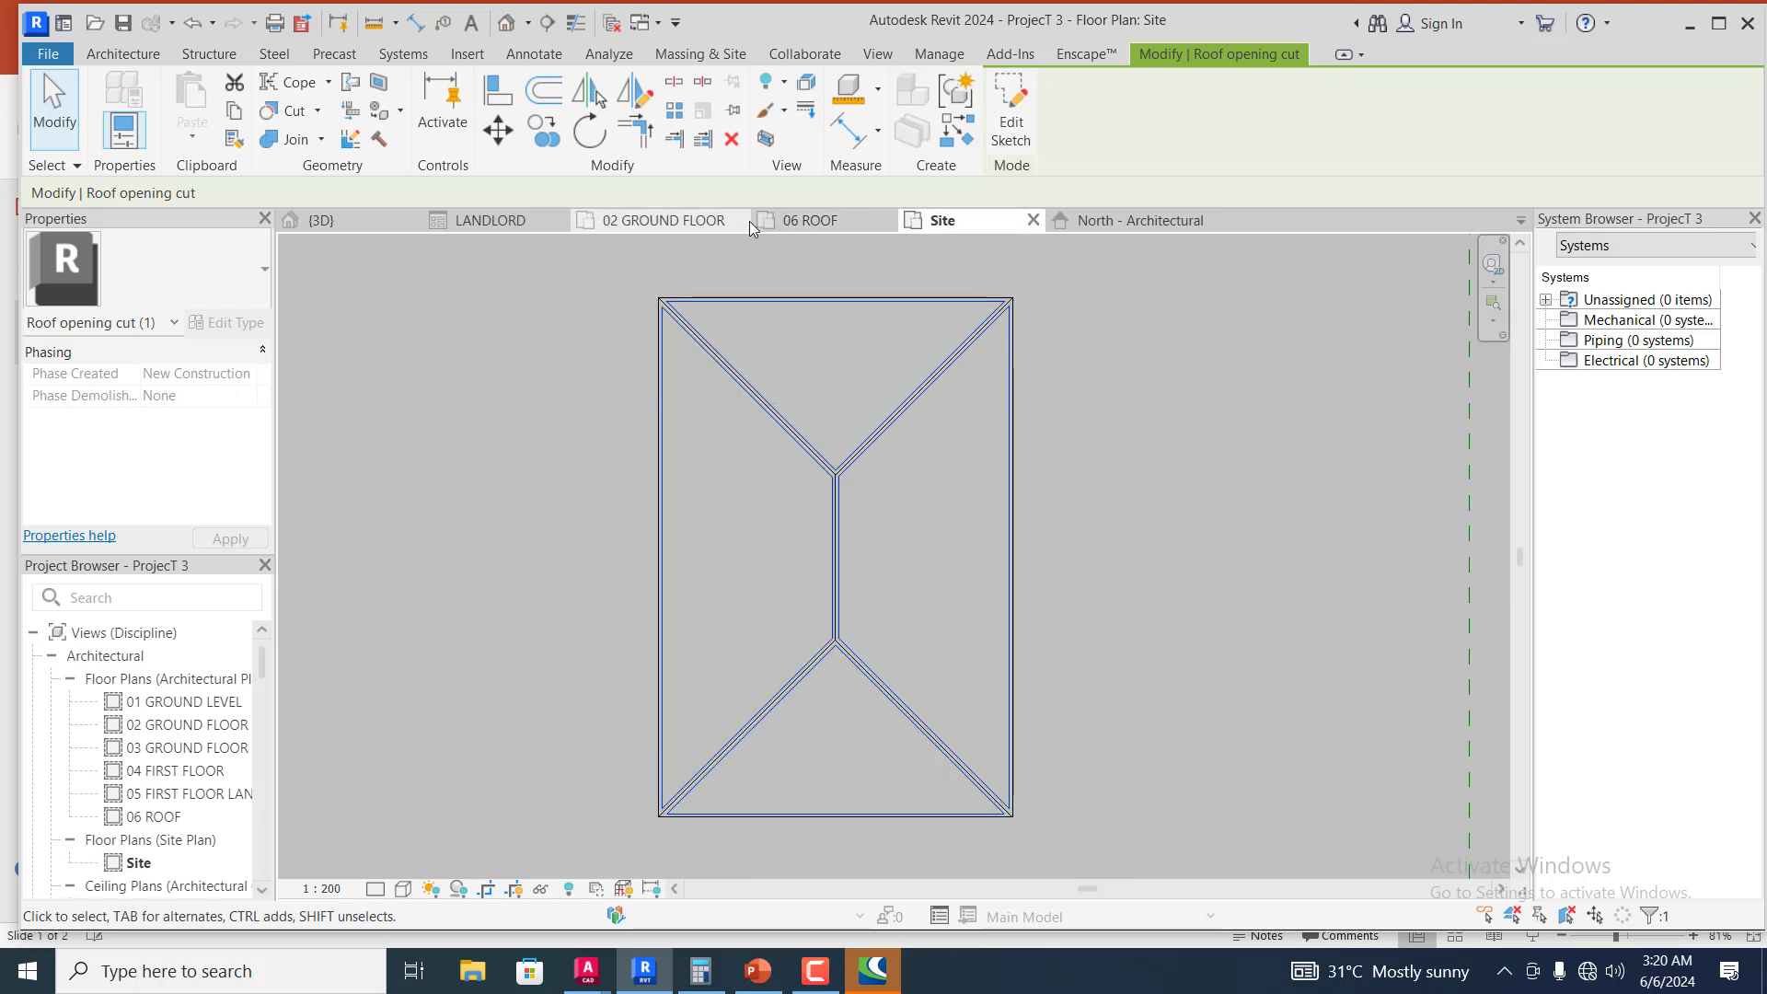
click(1142, 221)
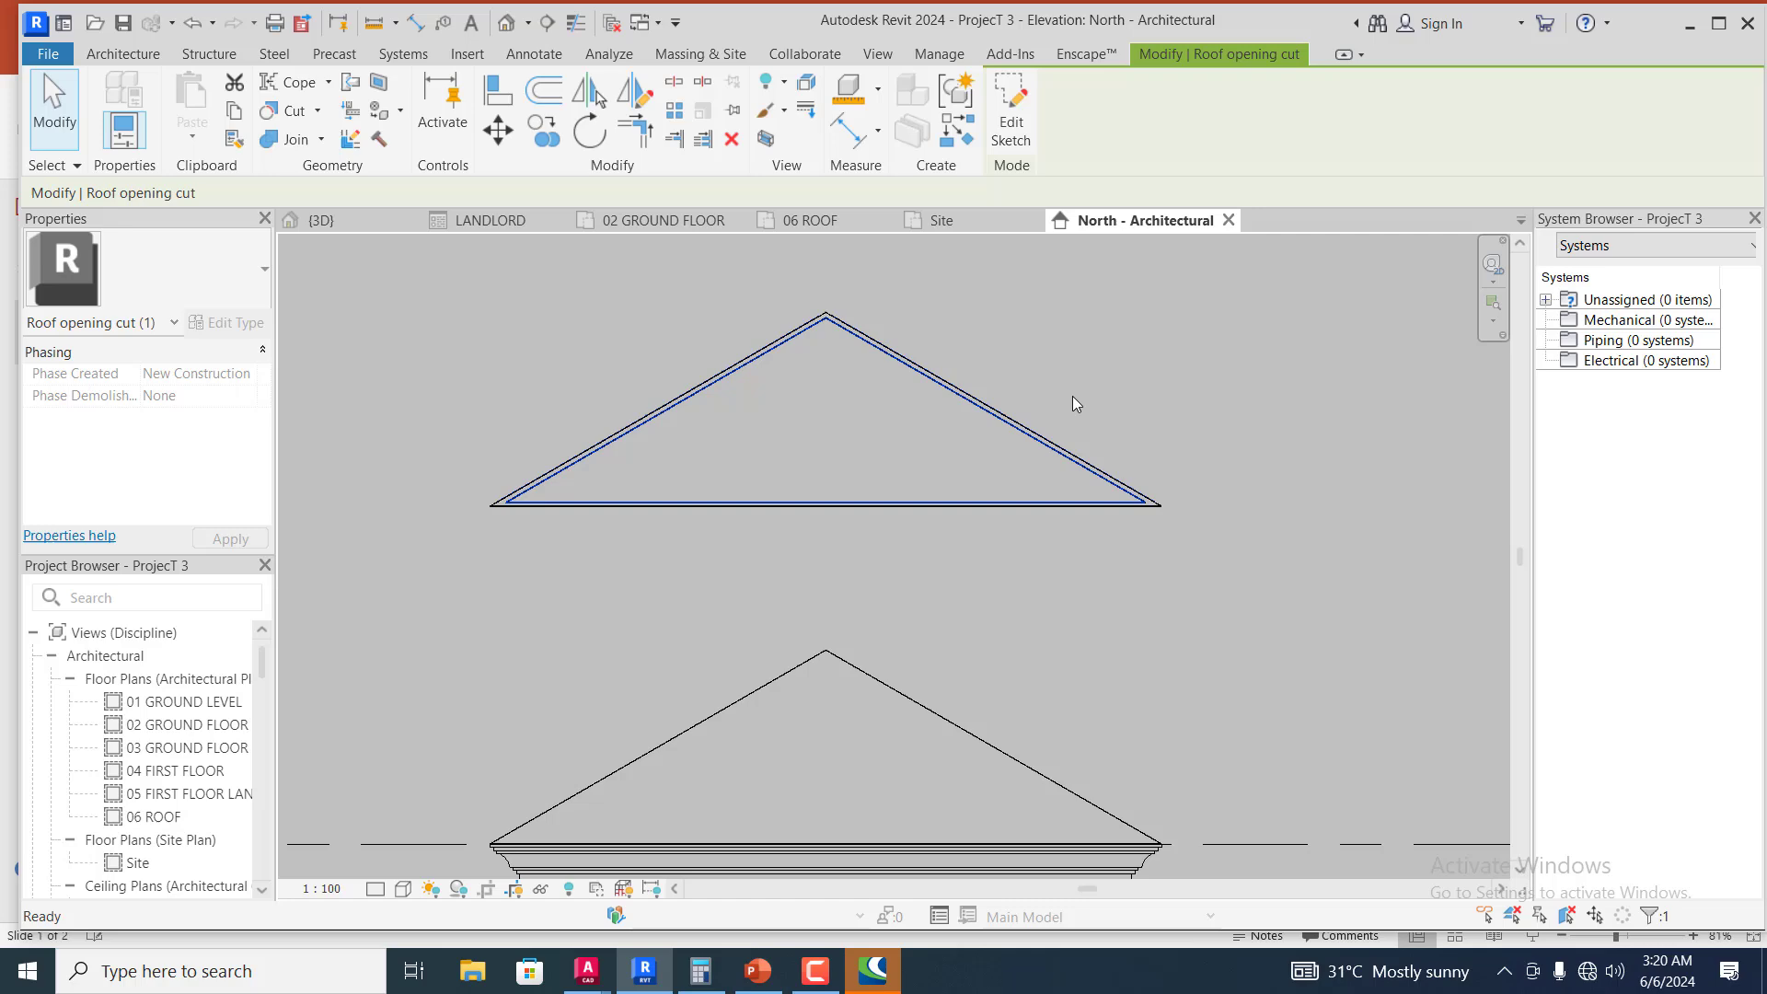
click(332, 224)
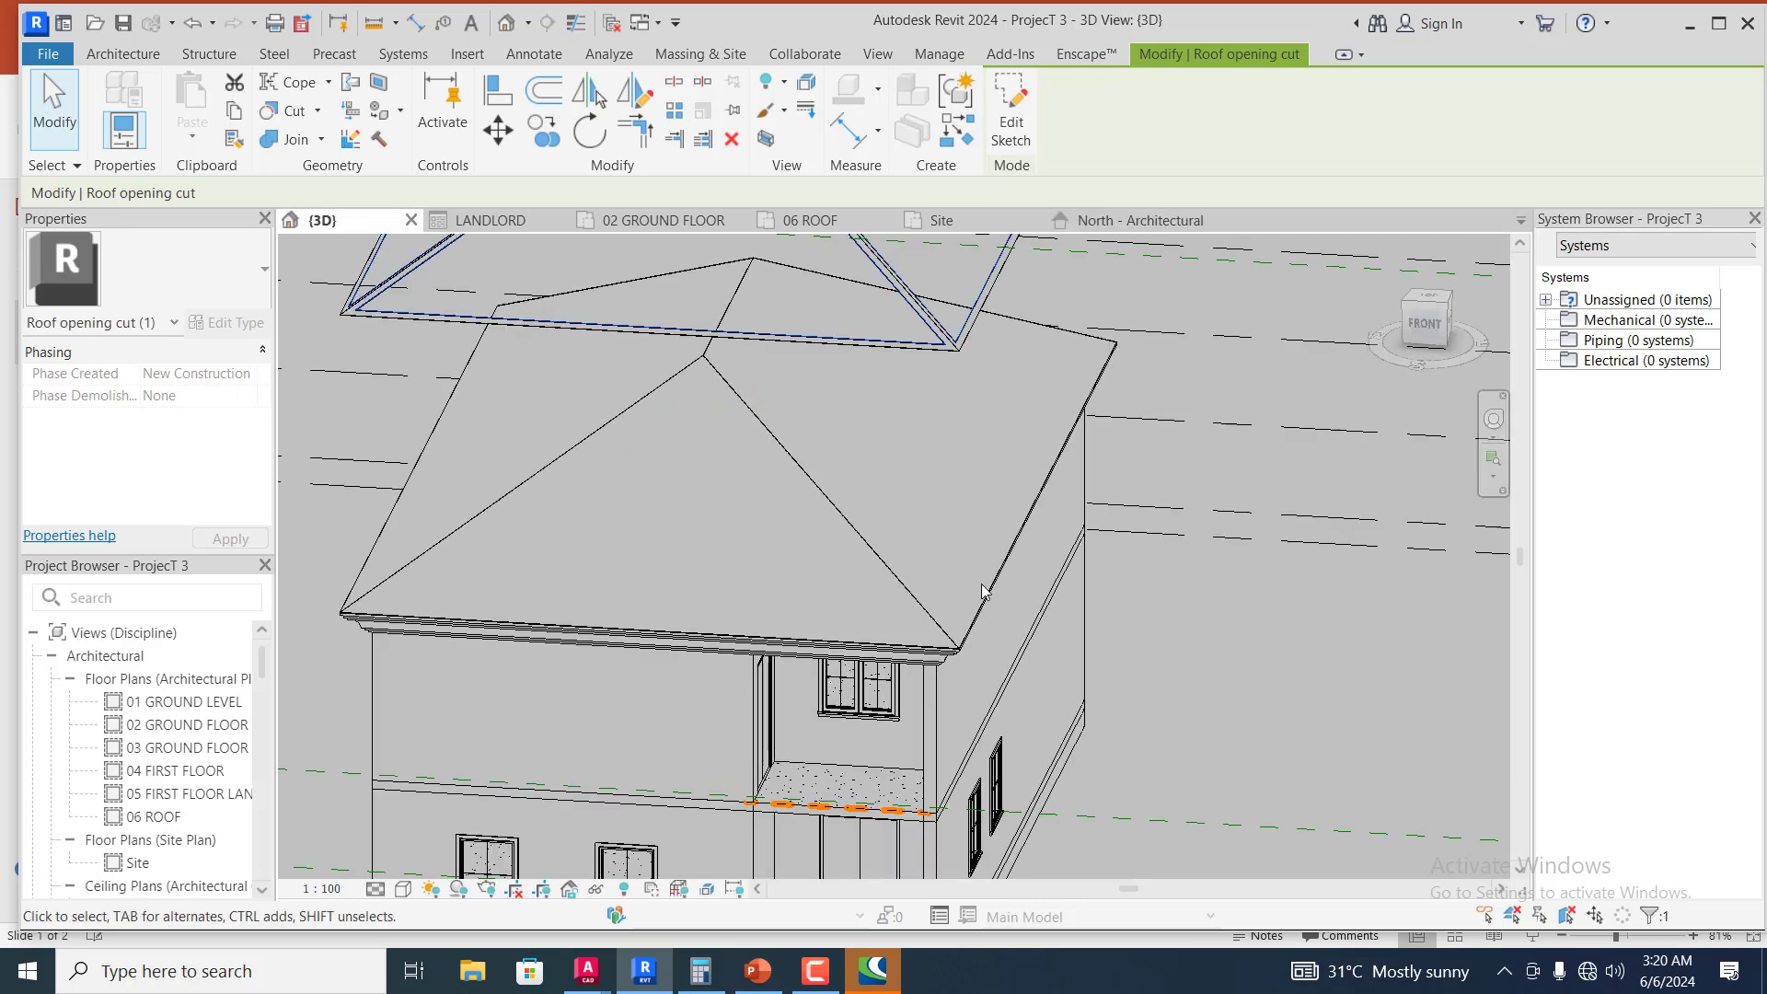
scroll(993, 617, down, 3)
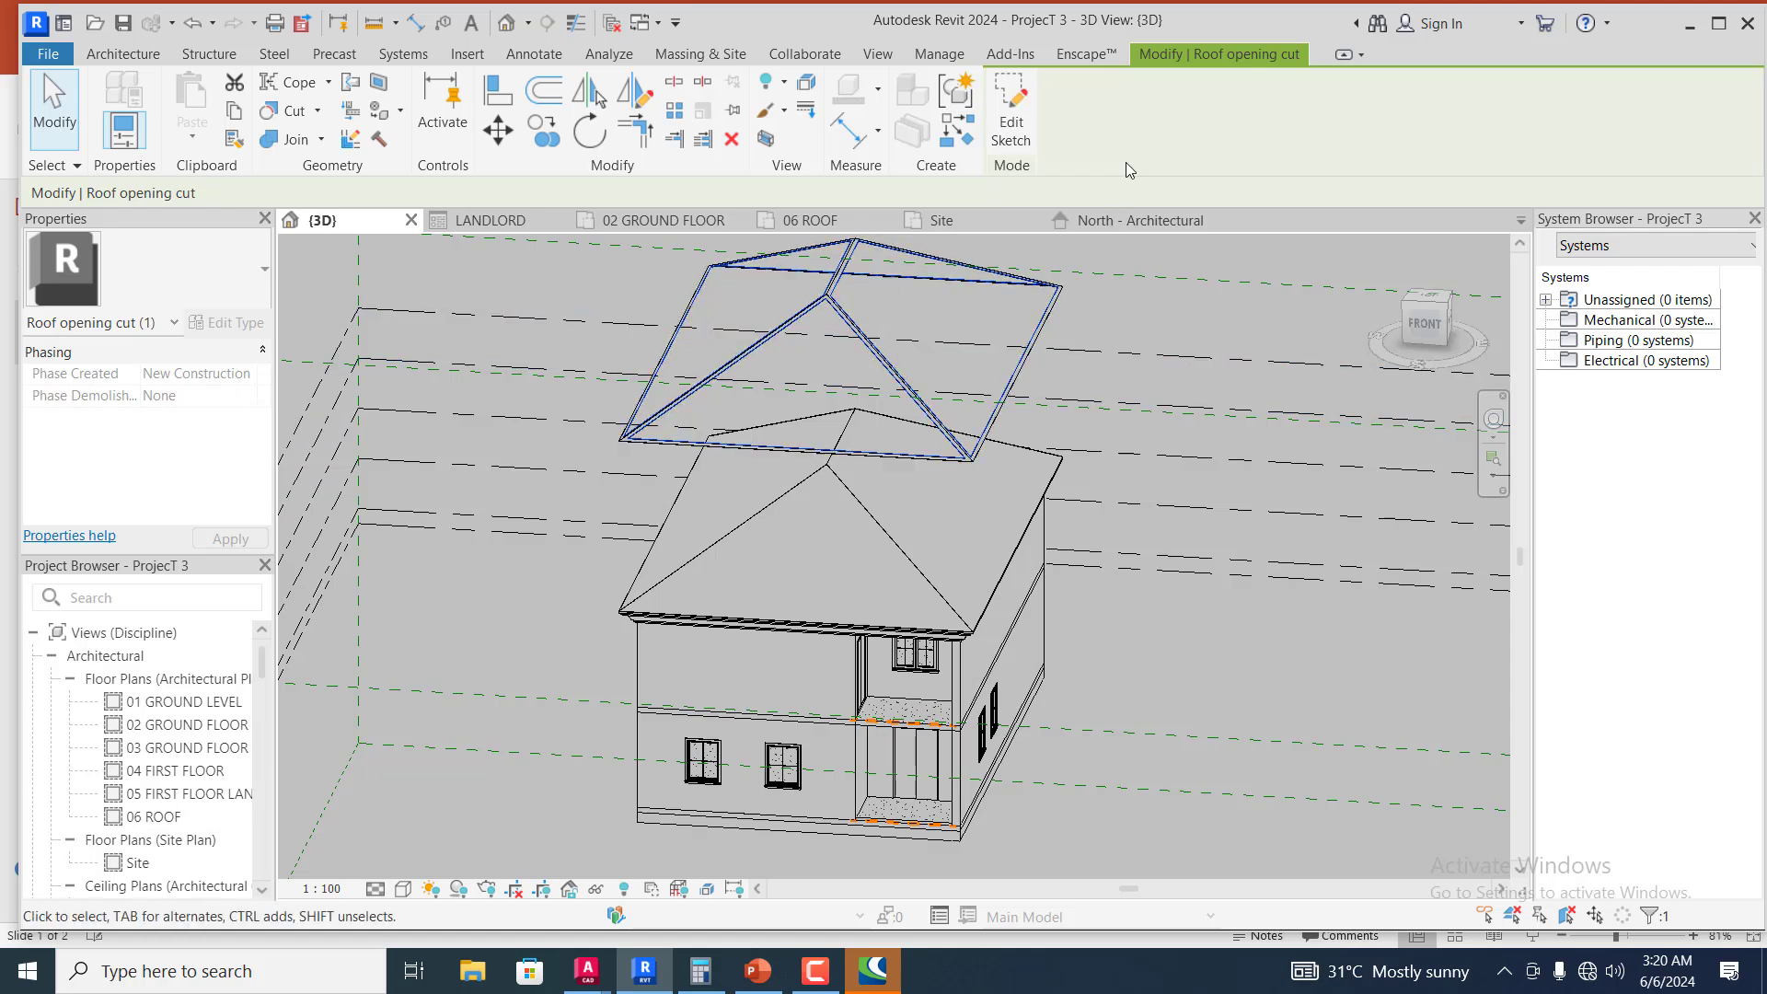
click(1138, 225)
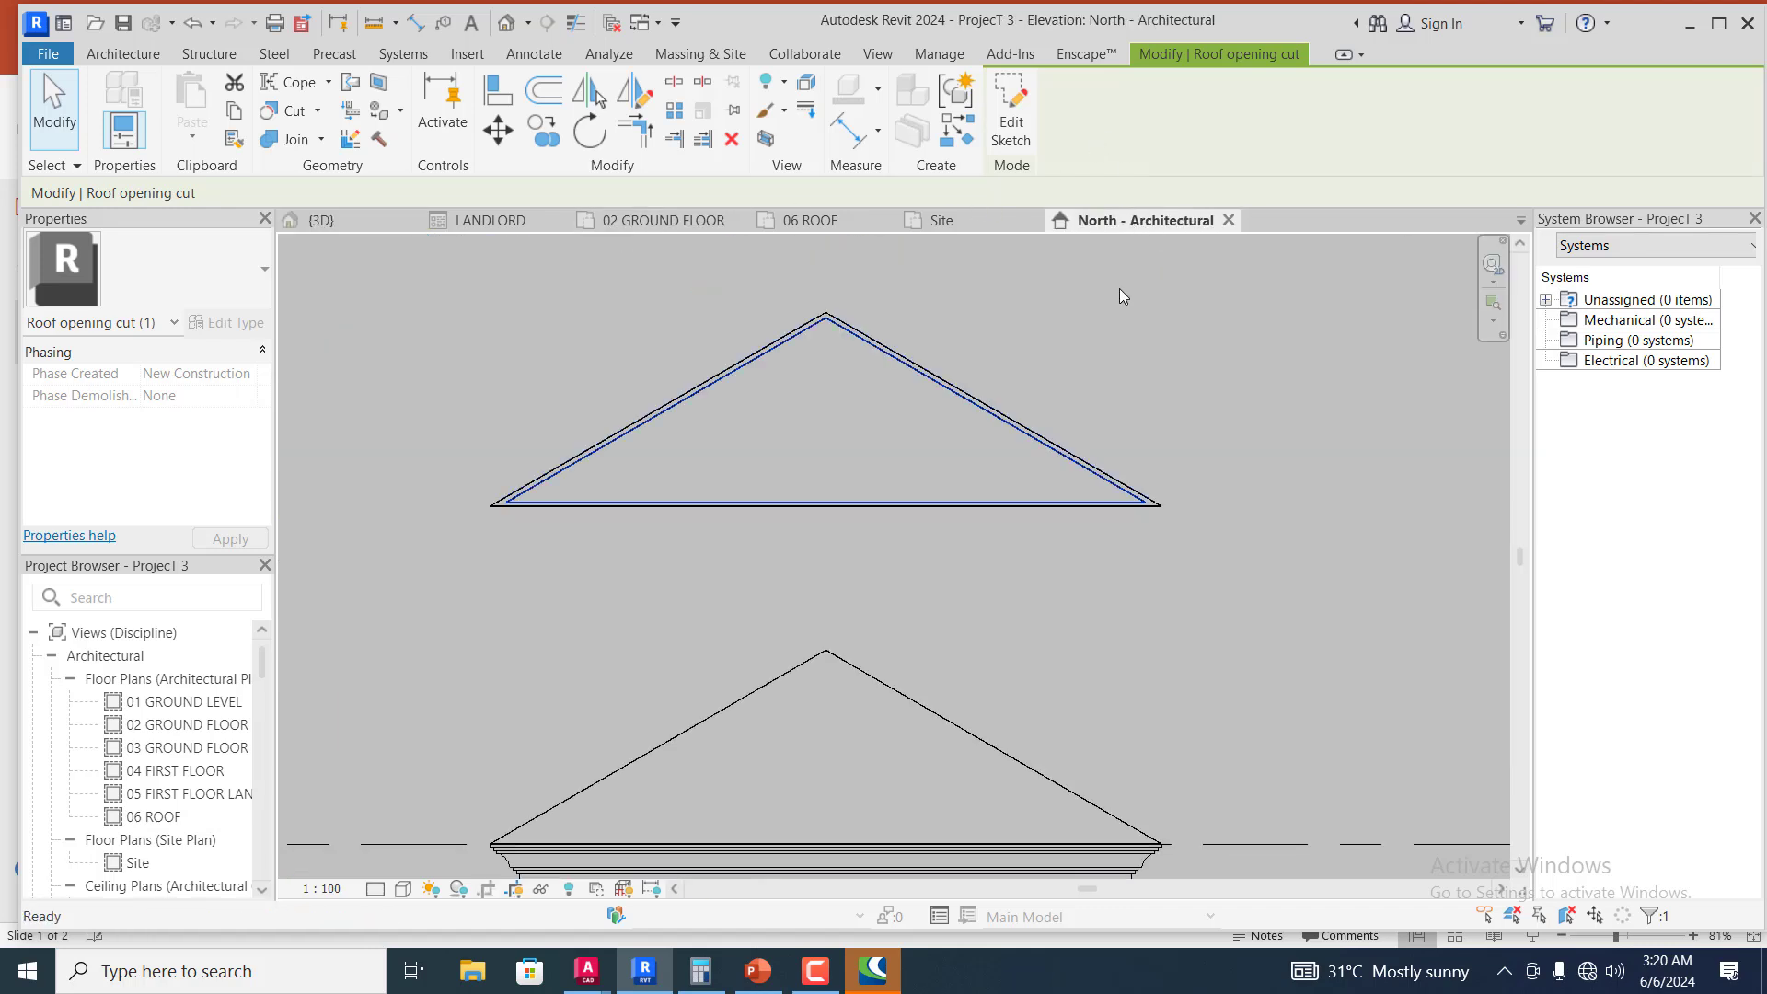
- Move the opening cut unconstrained from its lower corner down onto the original roof's eave corner
scroll(1113, 395, down, 2)
click(1139, 400)
drag(1237, 329, 687, 496)
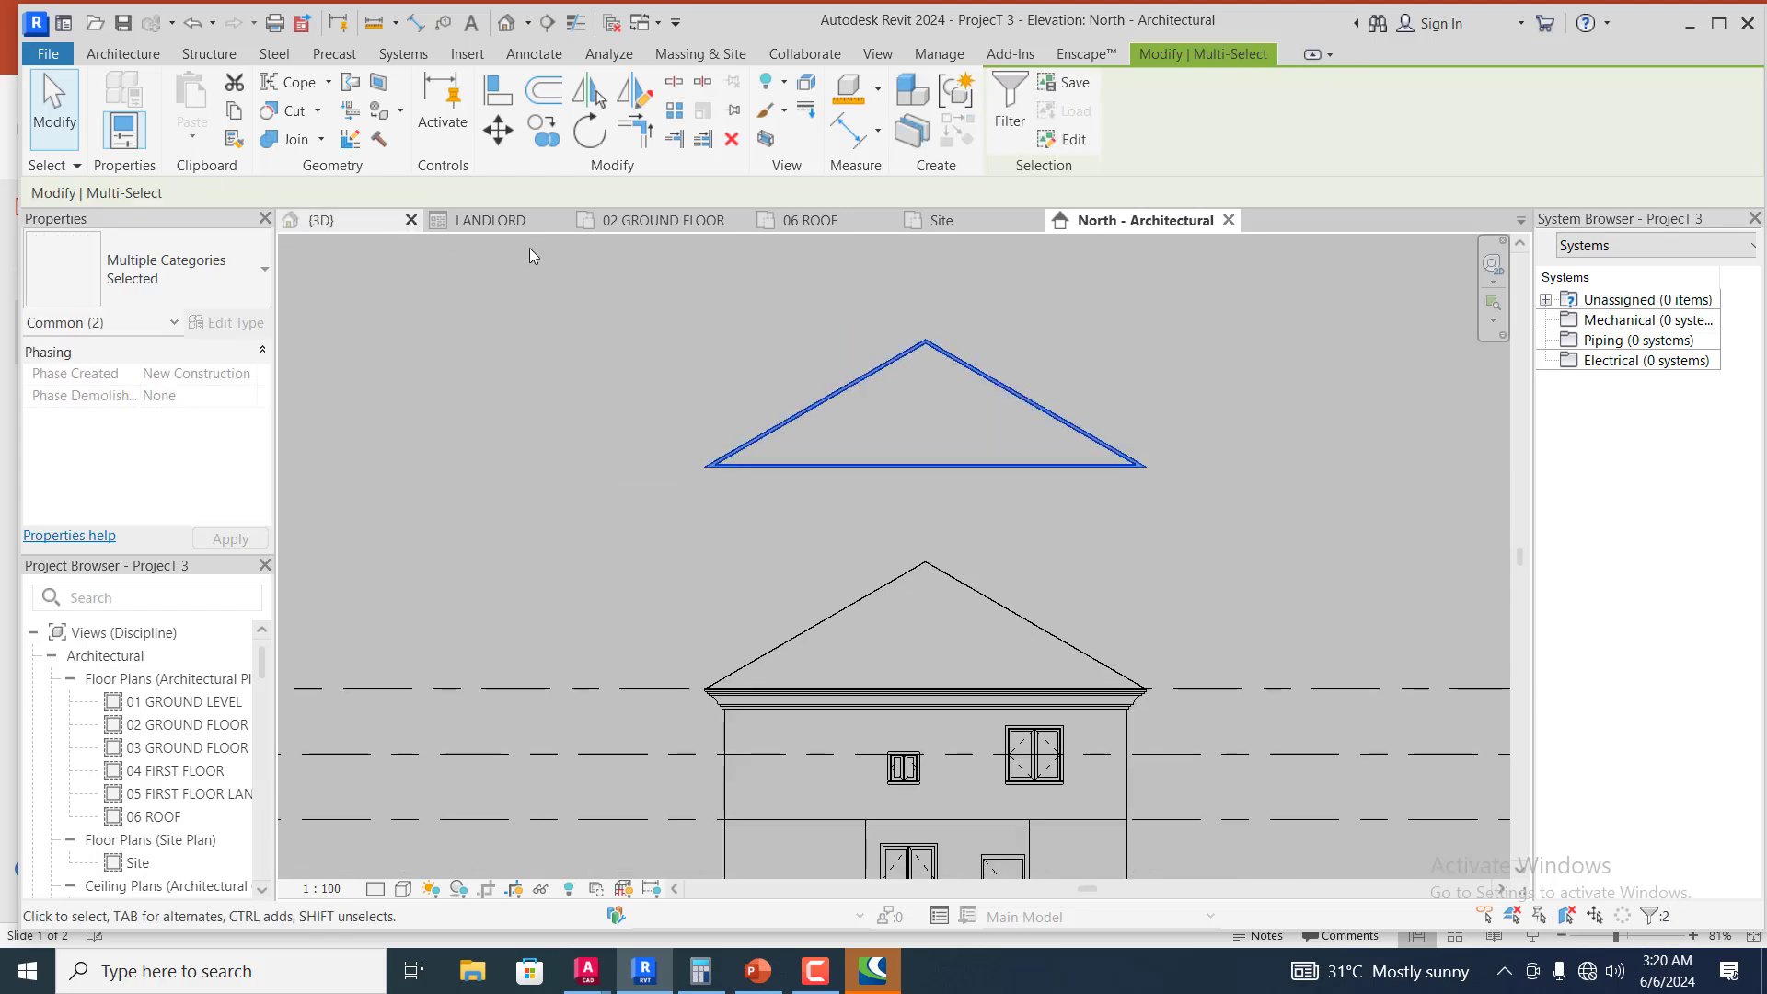
click(509, 134)
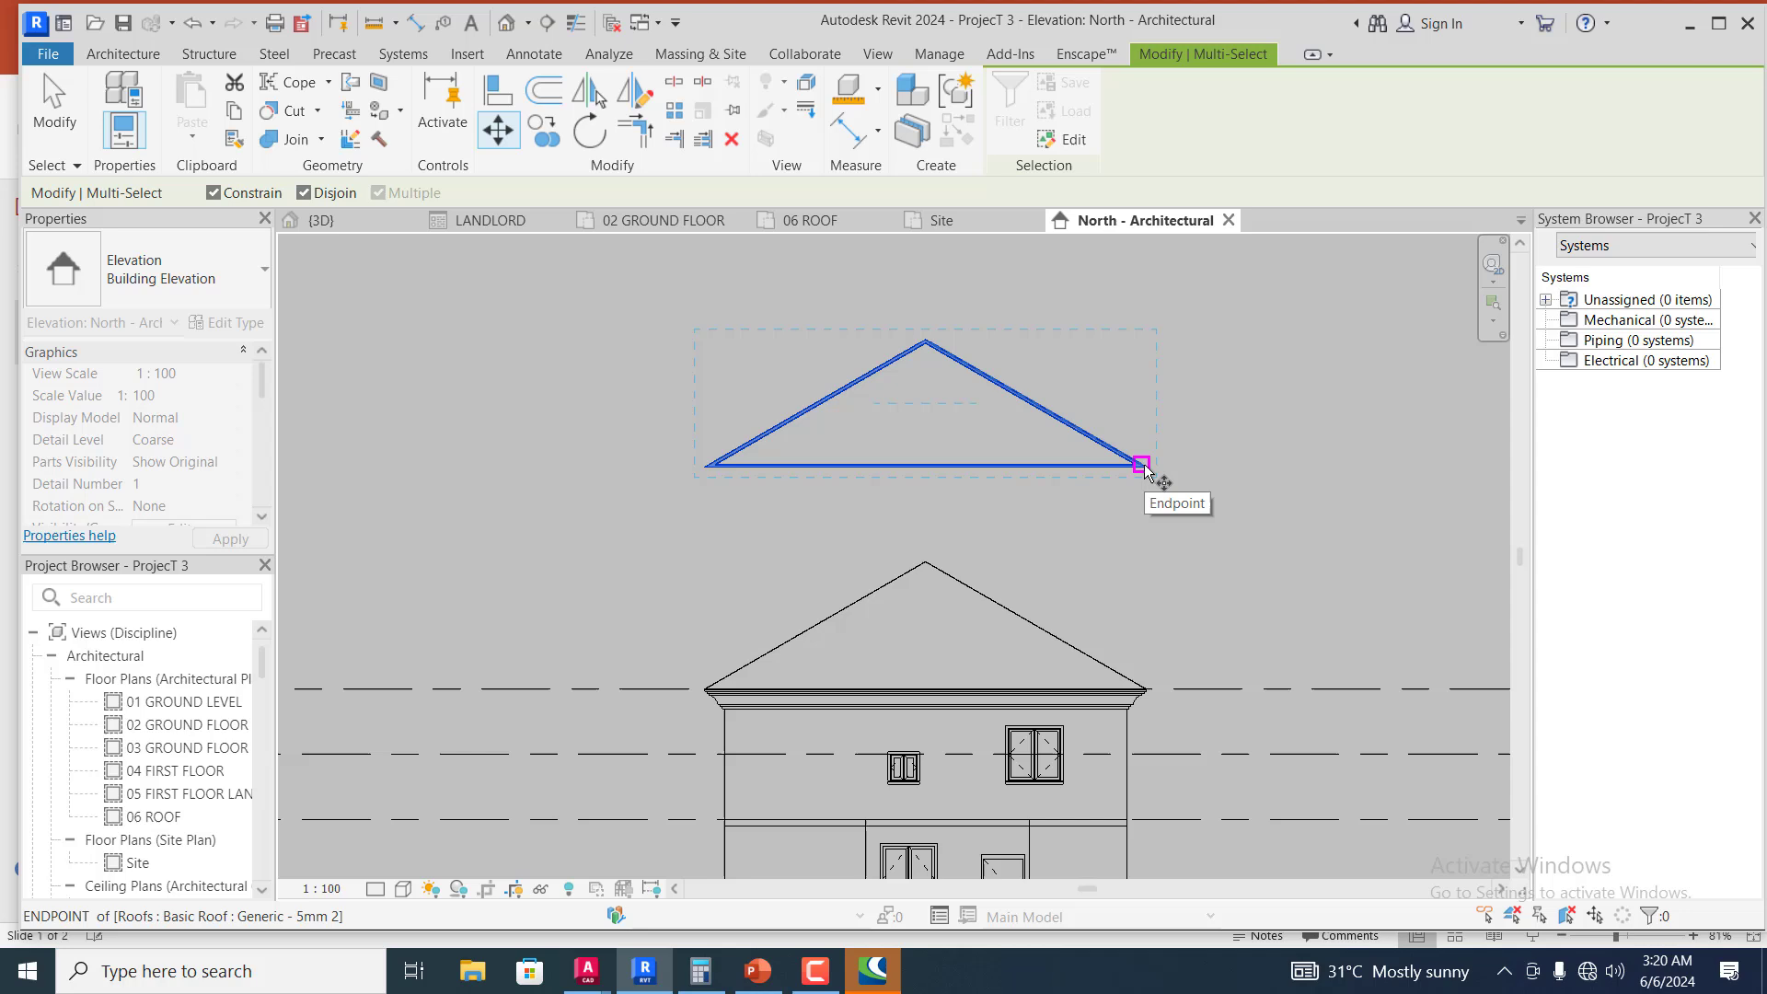
click(213, 194)
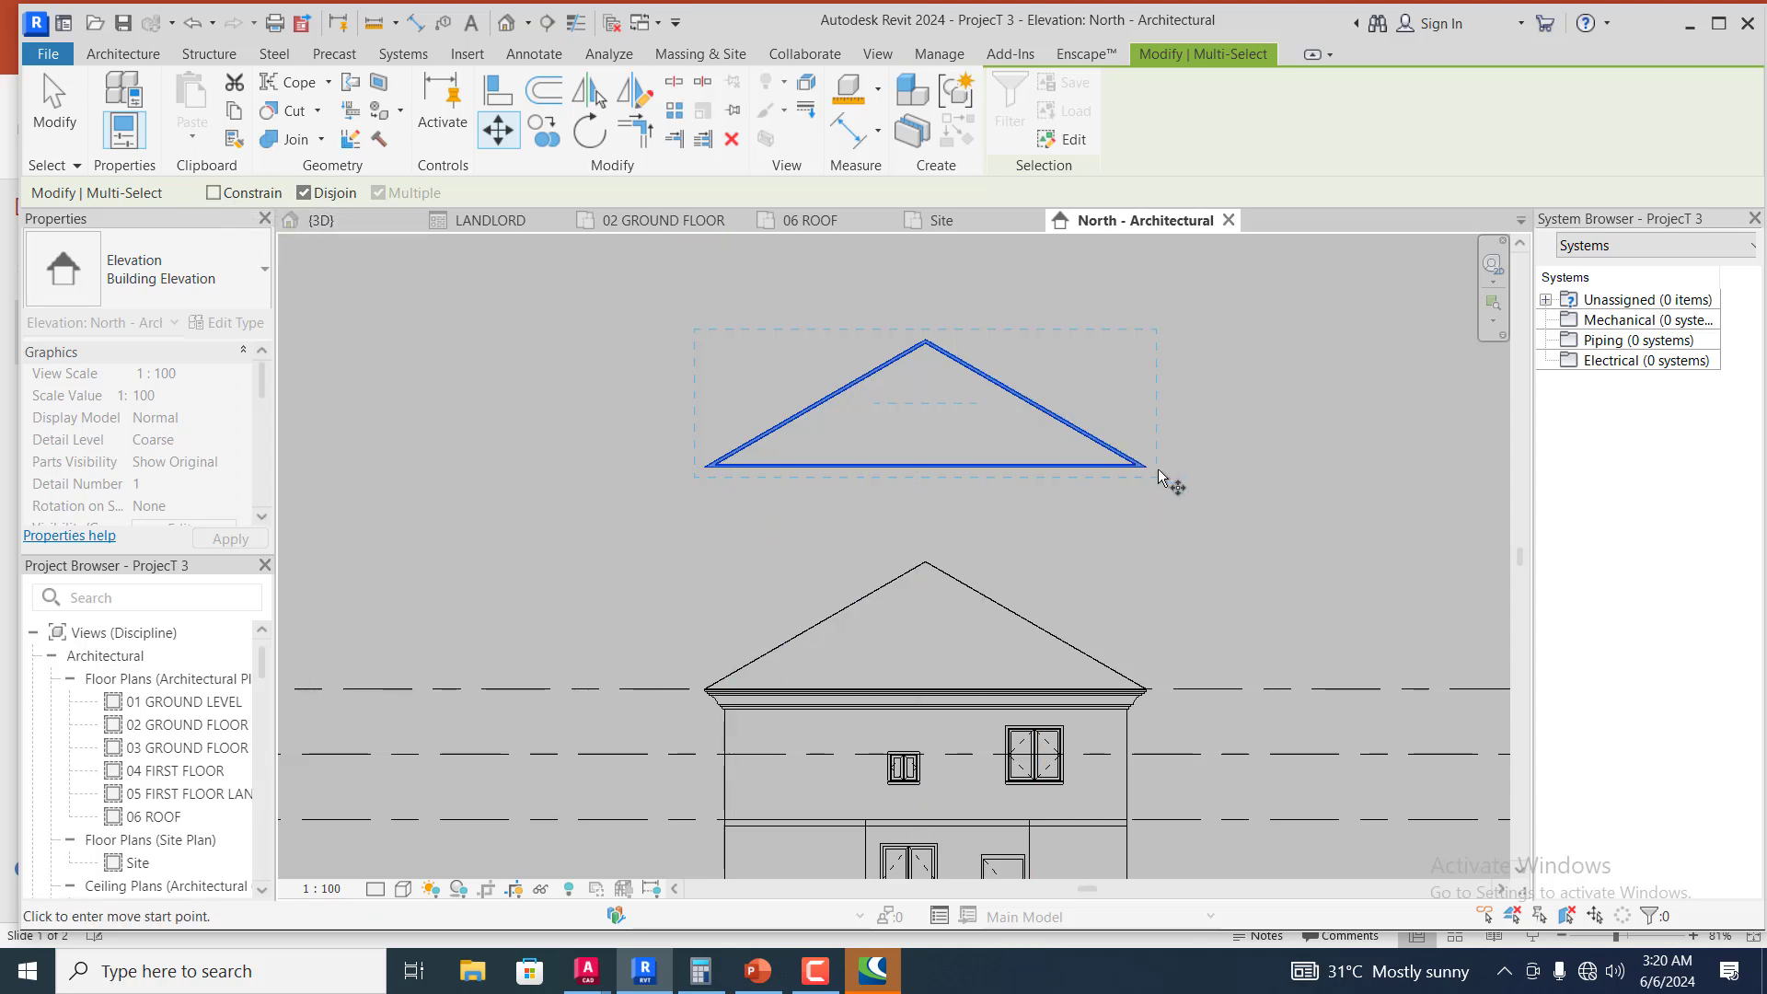
click(1146, 467)
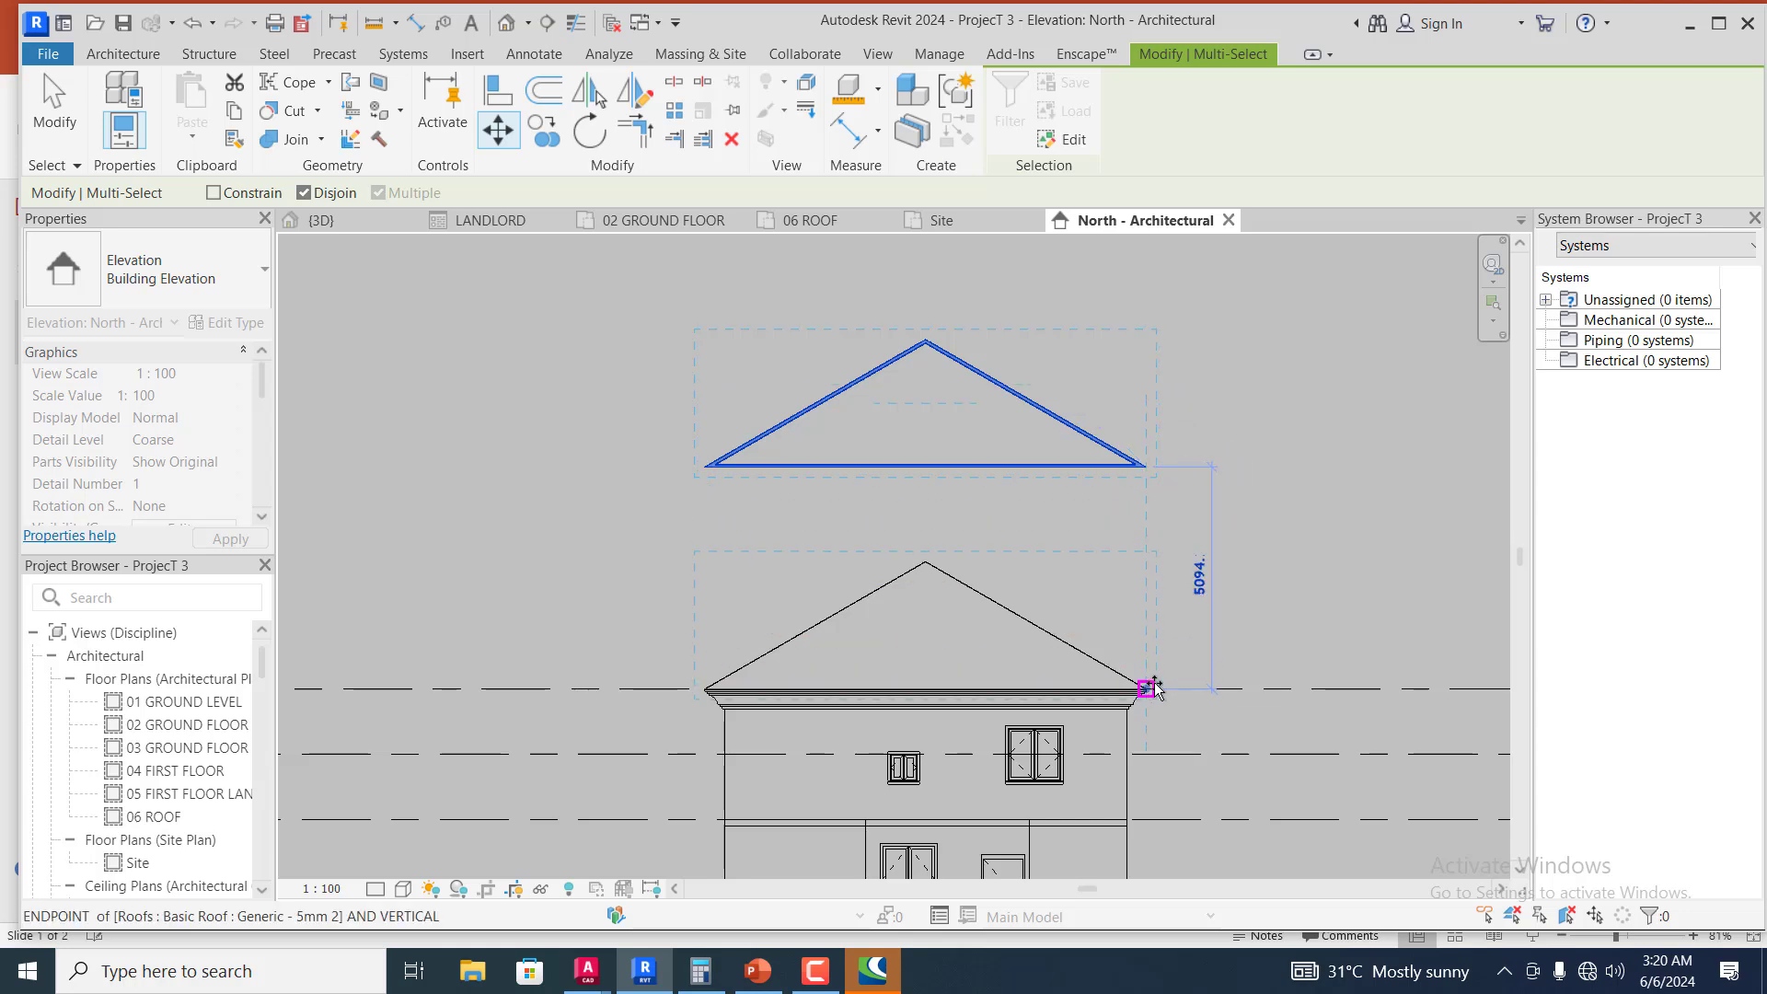
scroll(1151, 690, up, 1)
scroll(1155, 693, up, 2)
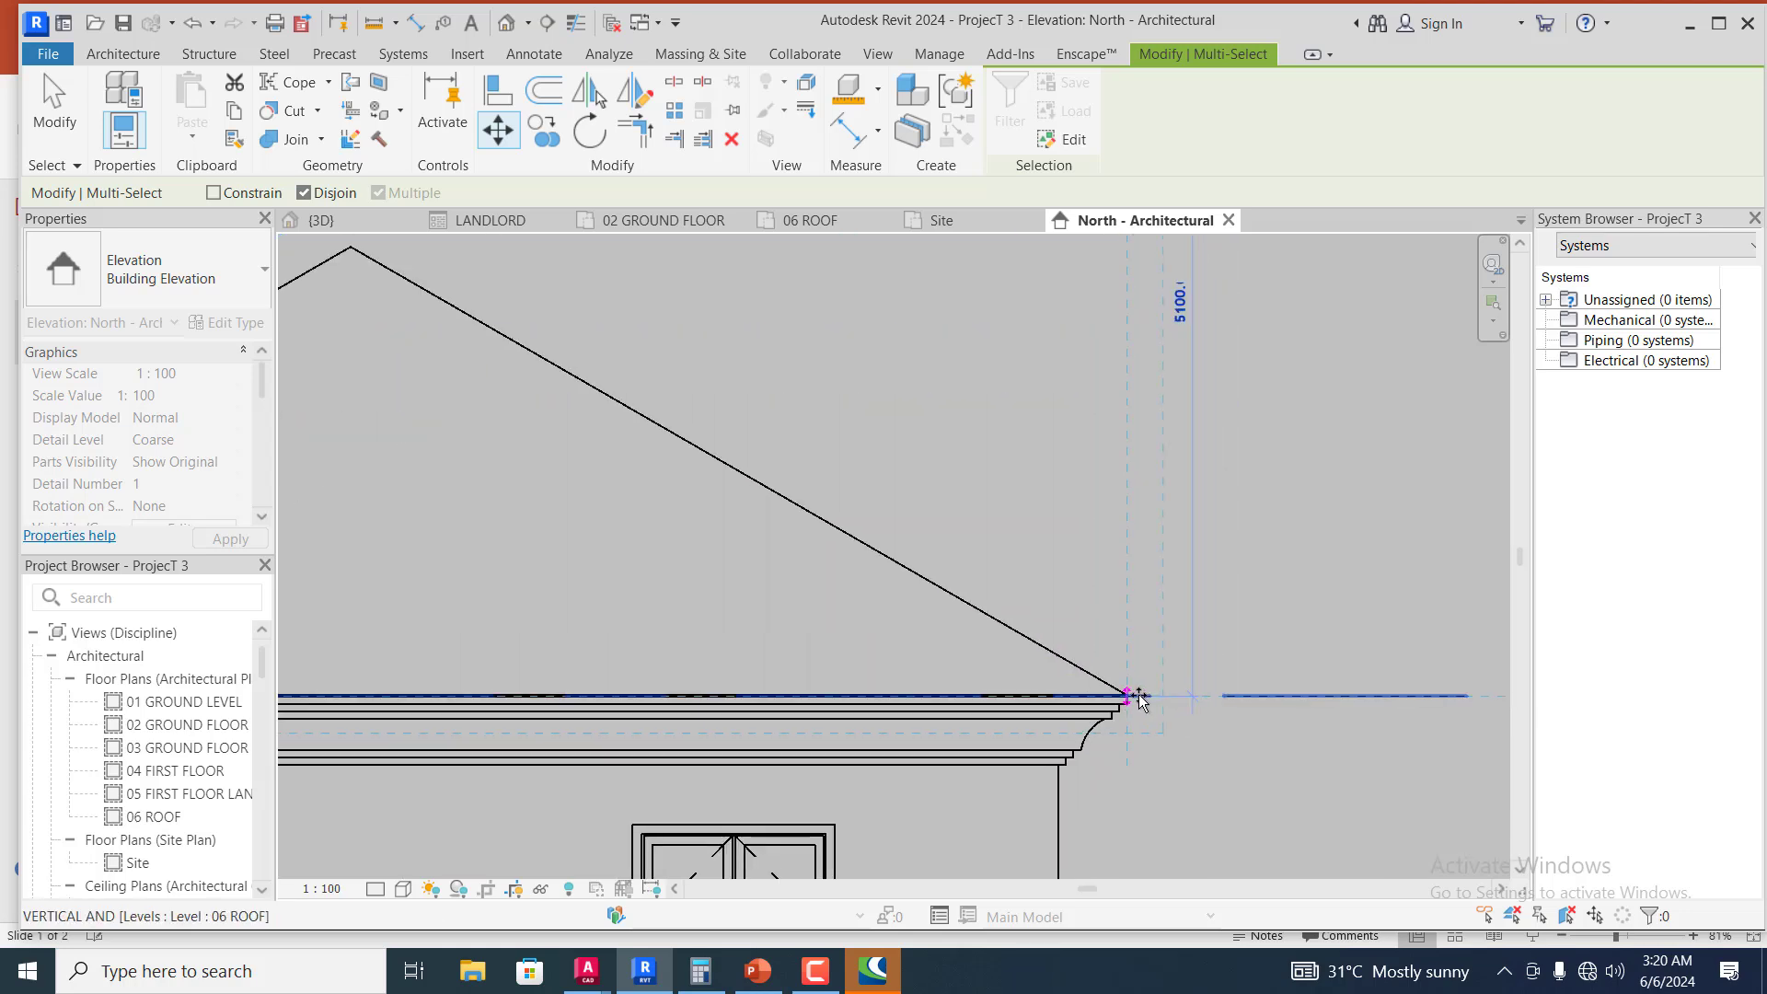
click(1153, 659)
scroll(1153, 659, down, 2)
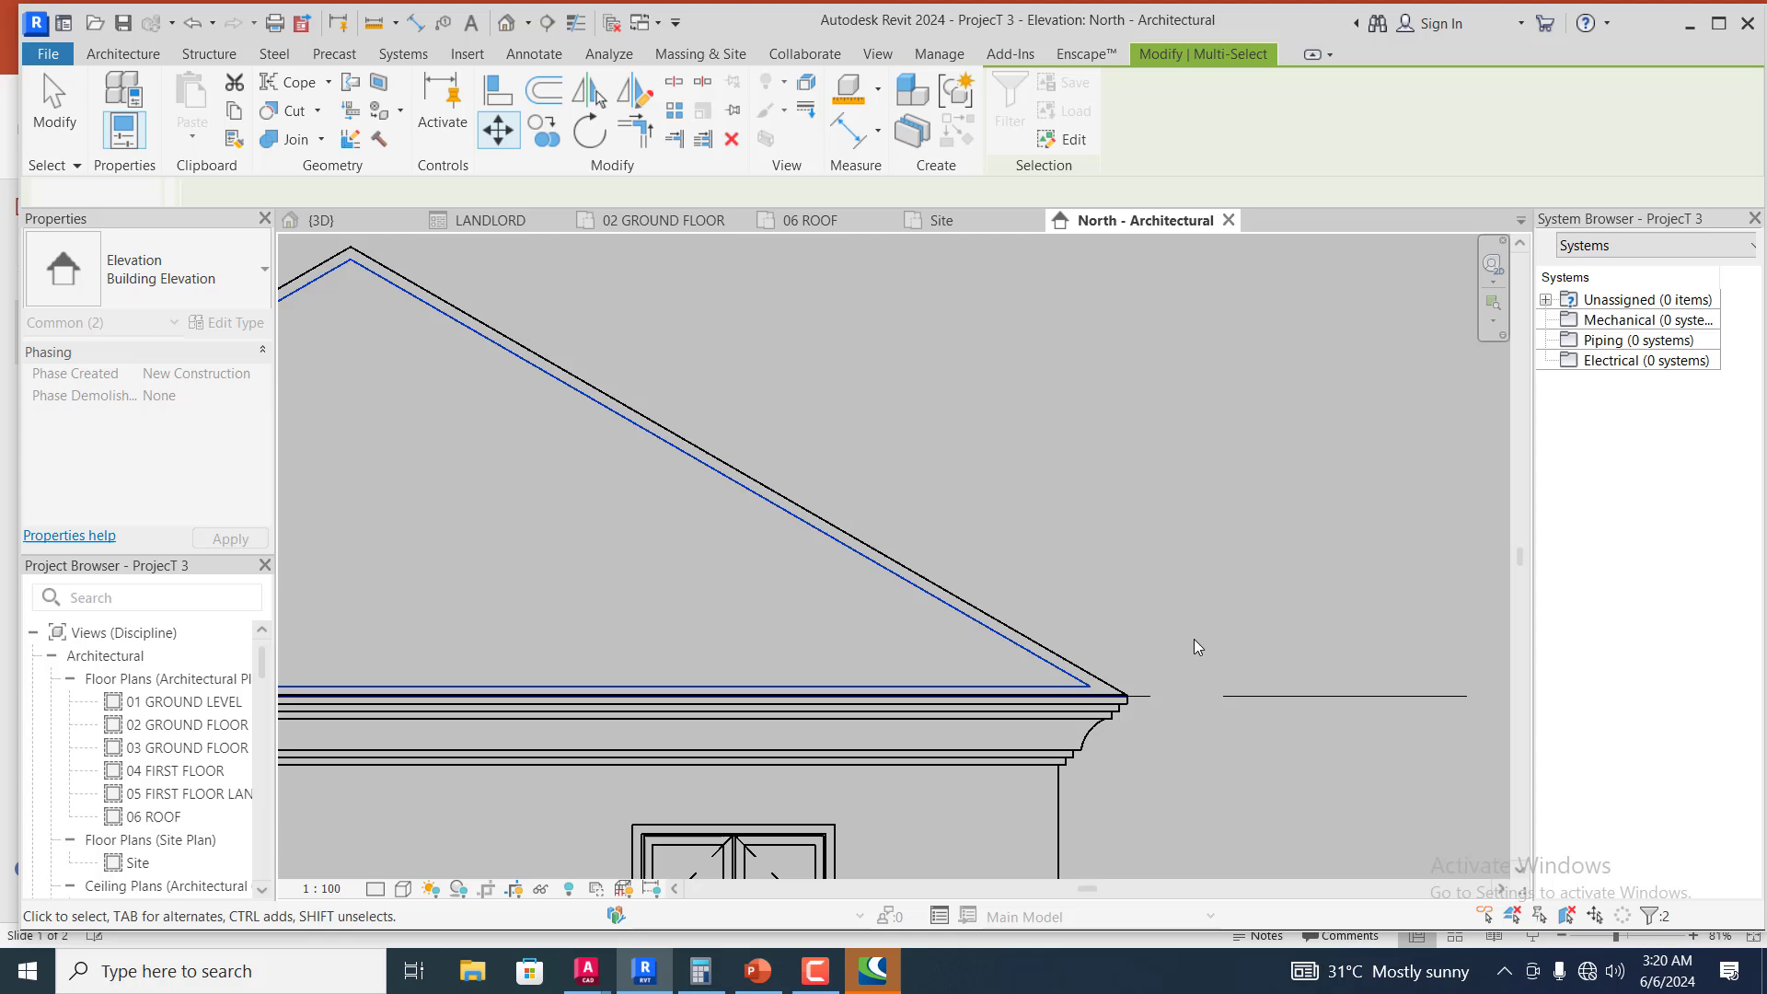
scroll(1229, 608, down, 3)
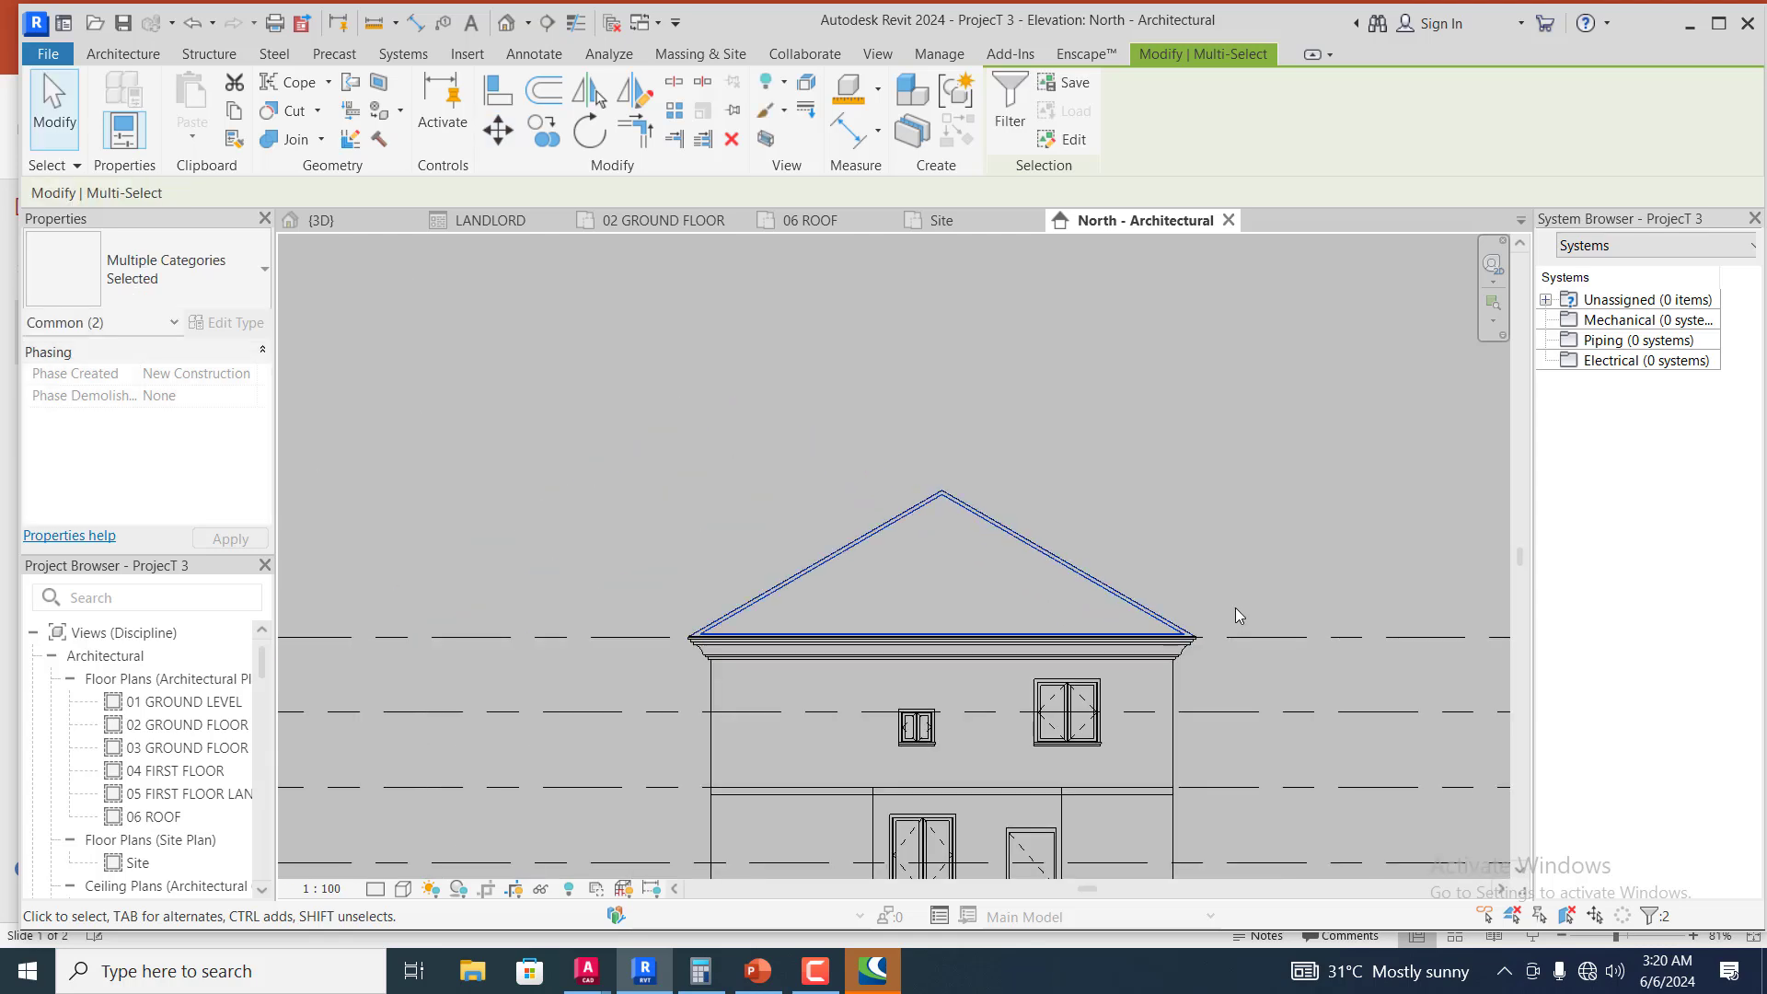
- Clear the selection and zoom the {3D} view in on the ridge caps along the hips
click(1235, 605)
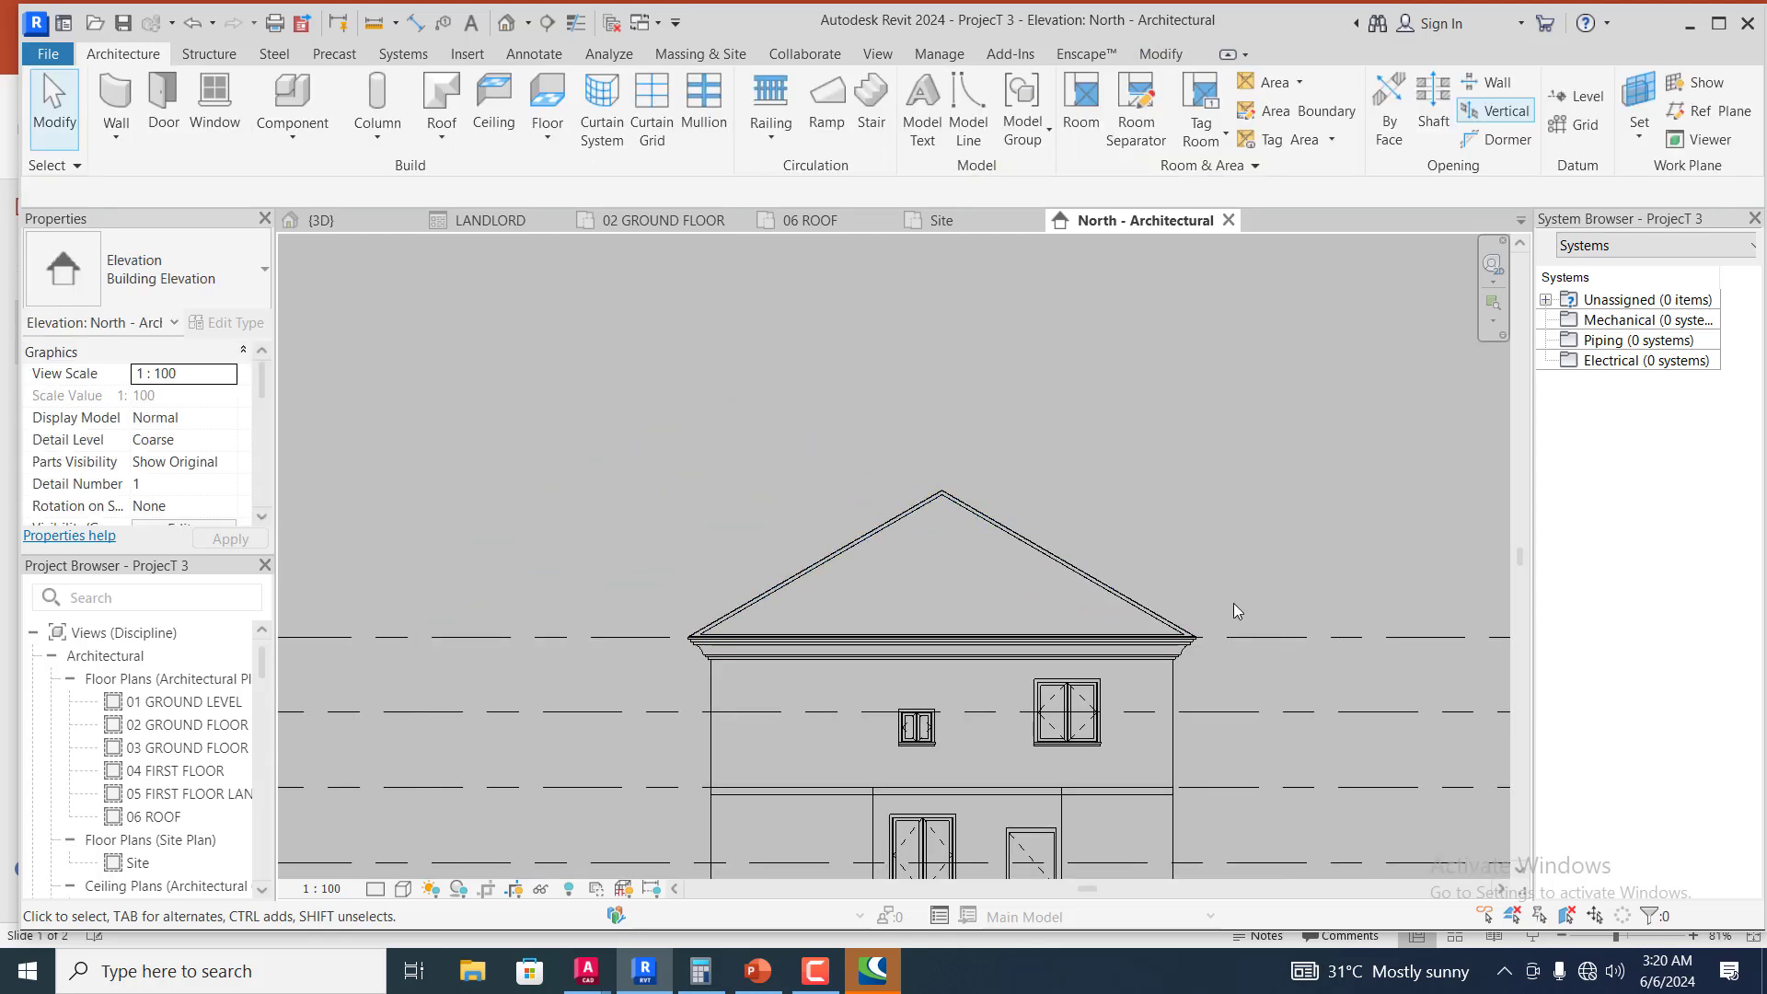
scroll(1179, 691, down, 2)
scroll(1197, 630, up, 3)
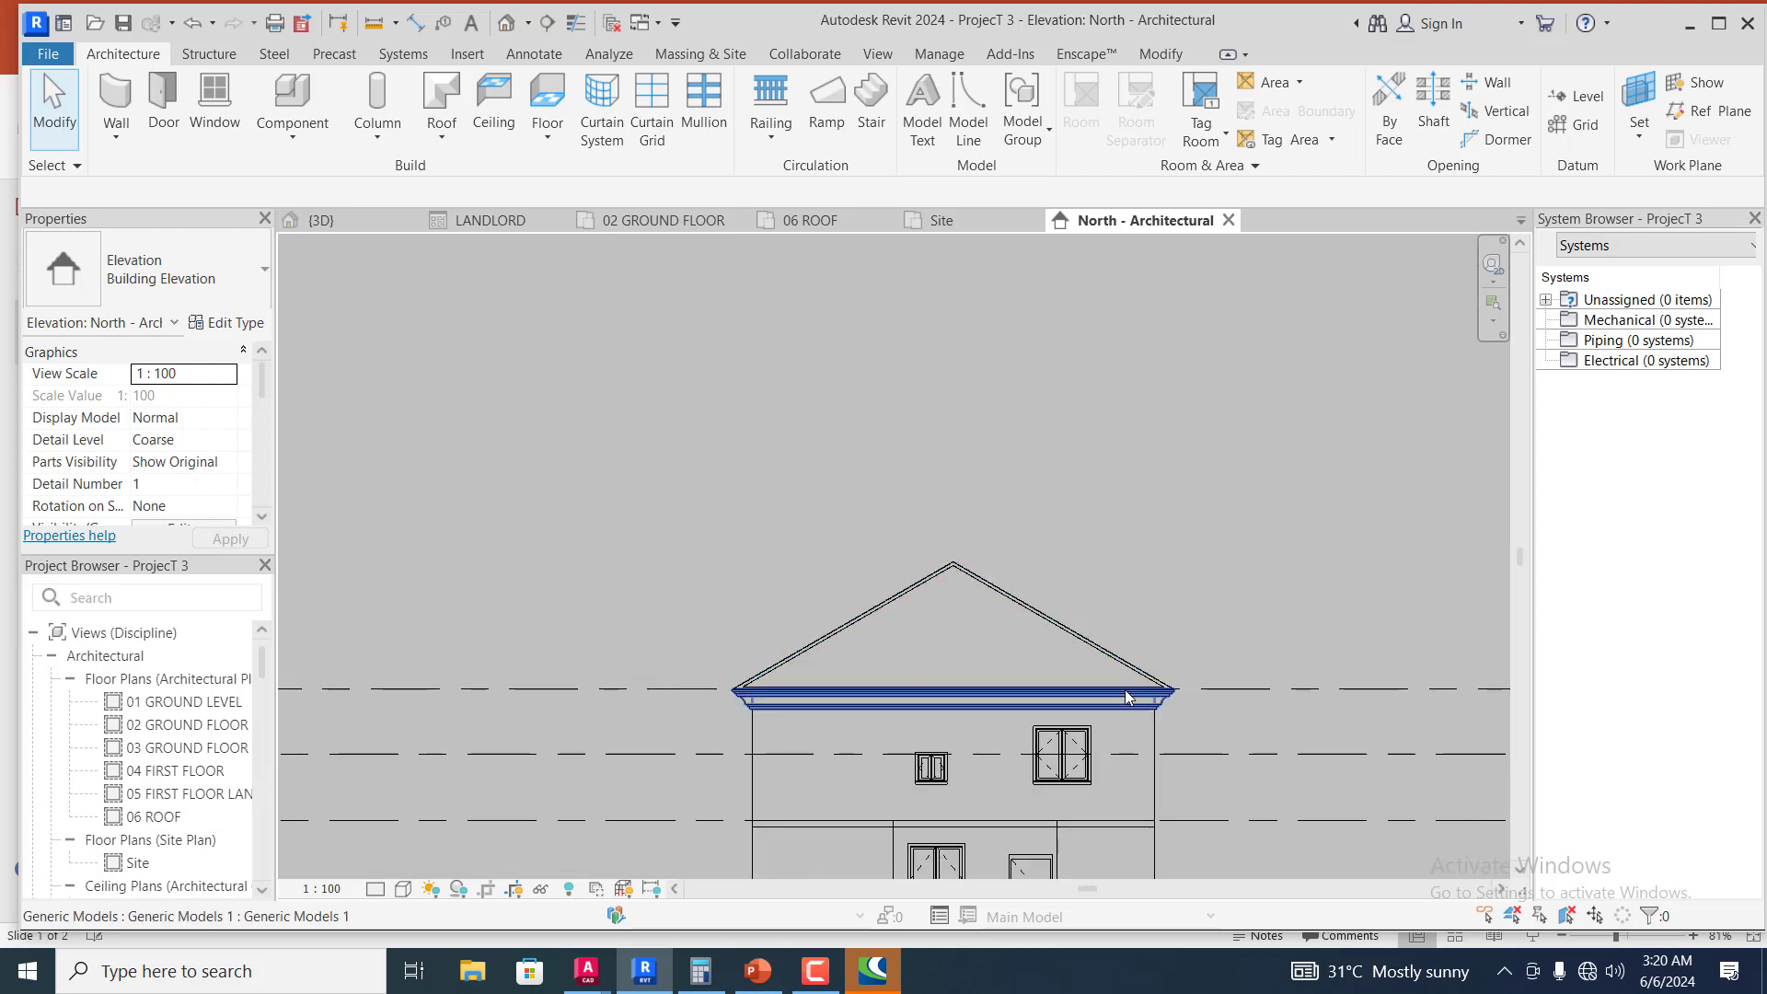
scroll(1096, 573, up, 2)
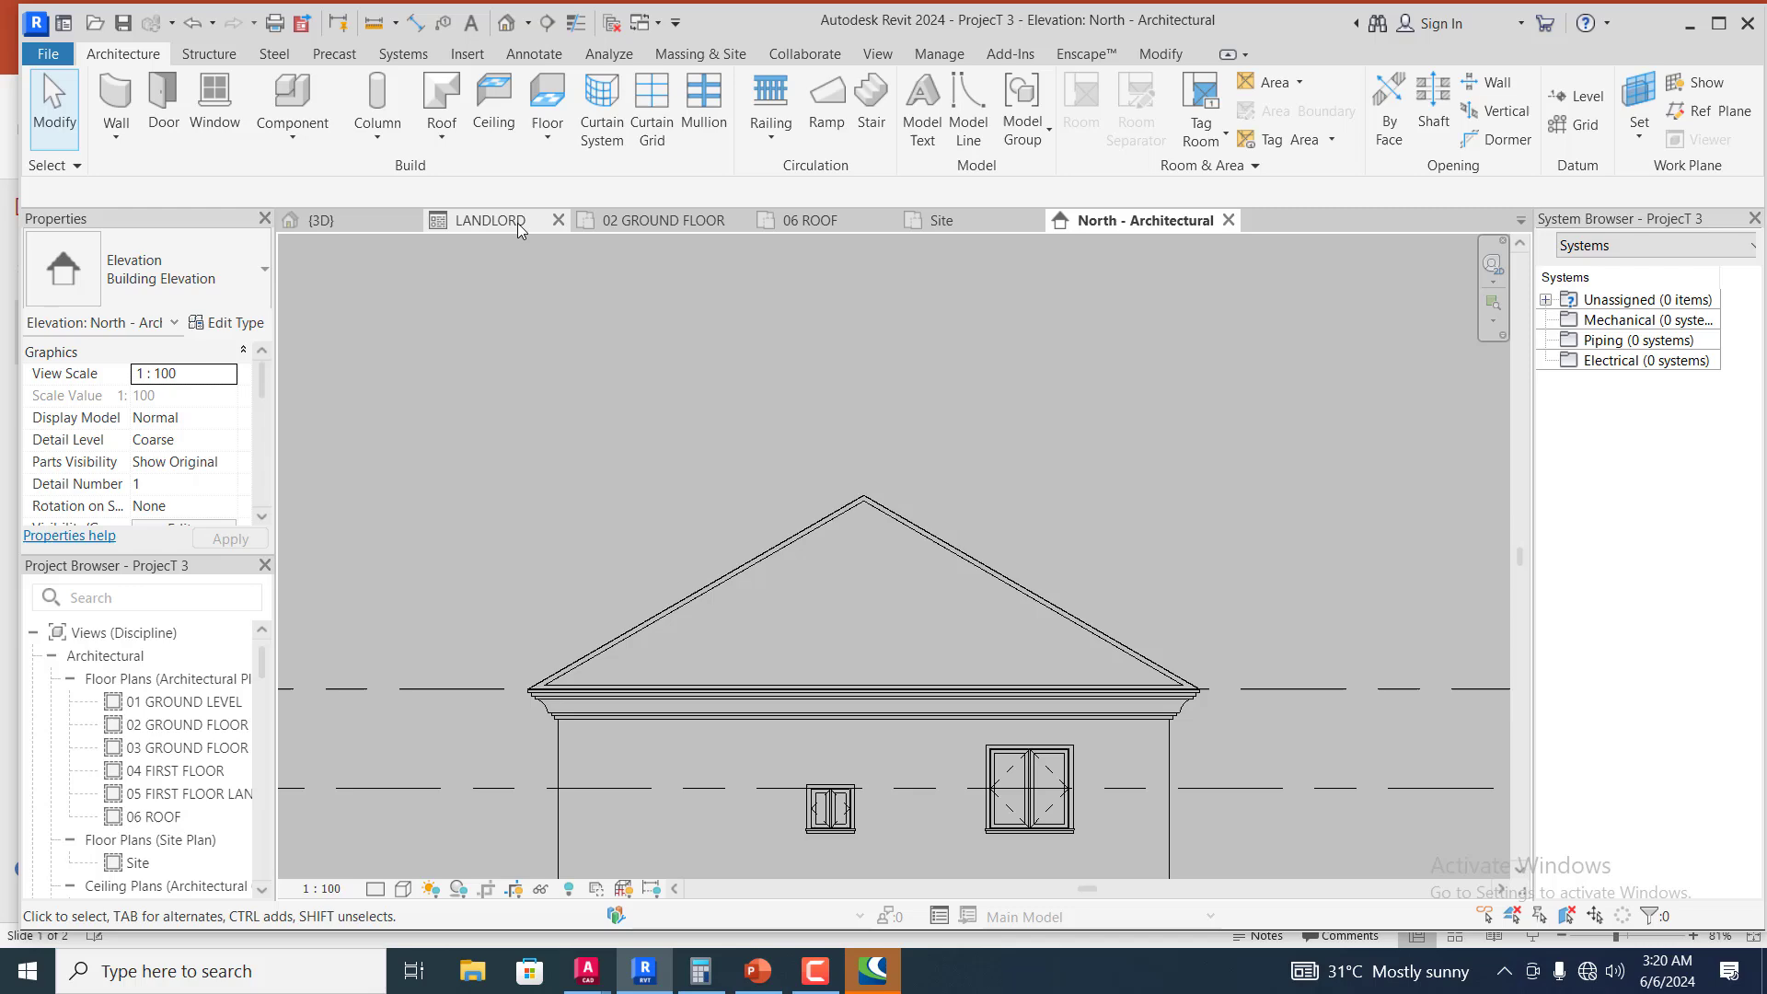
click(355, 223)
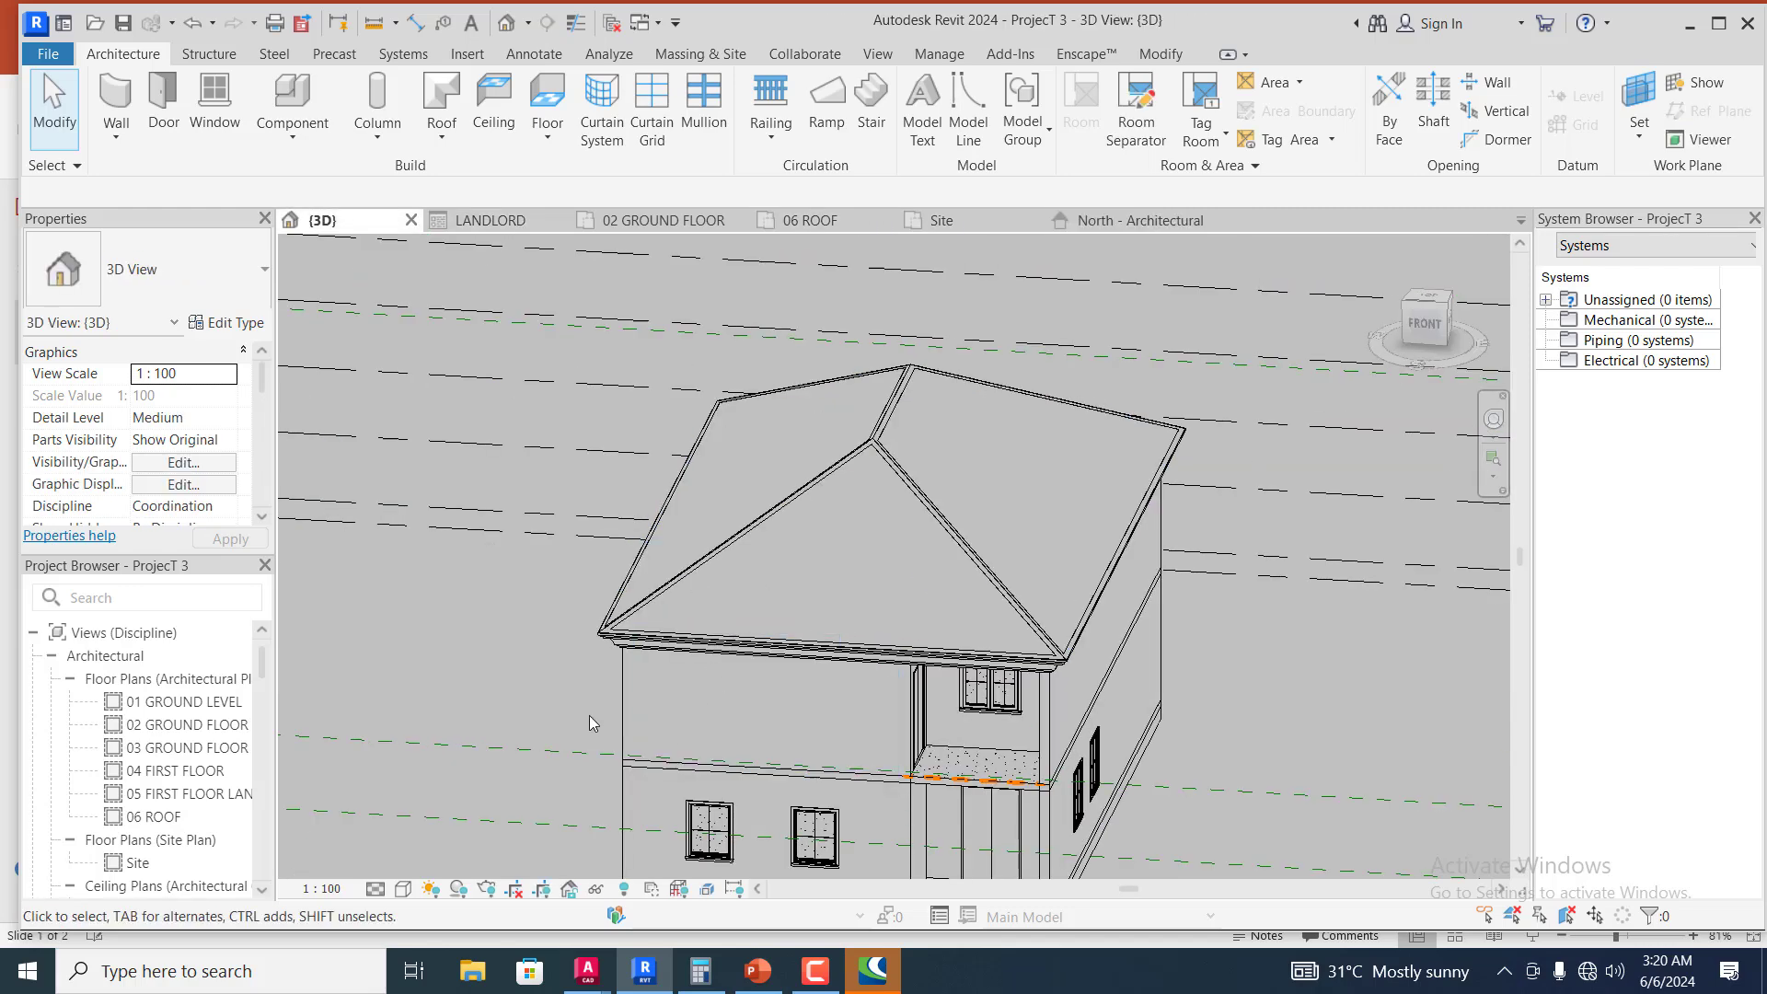
scroll(595, 726, up, 2)
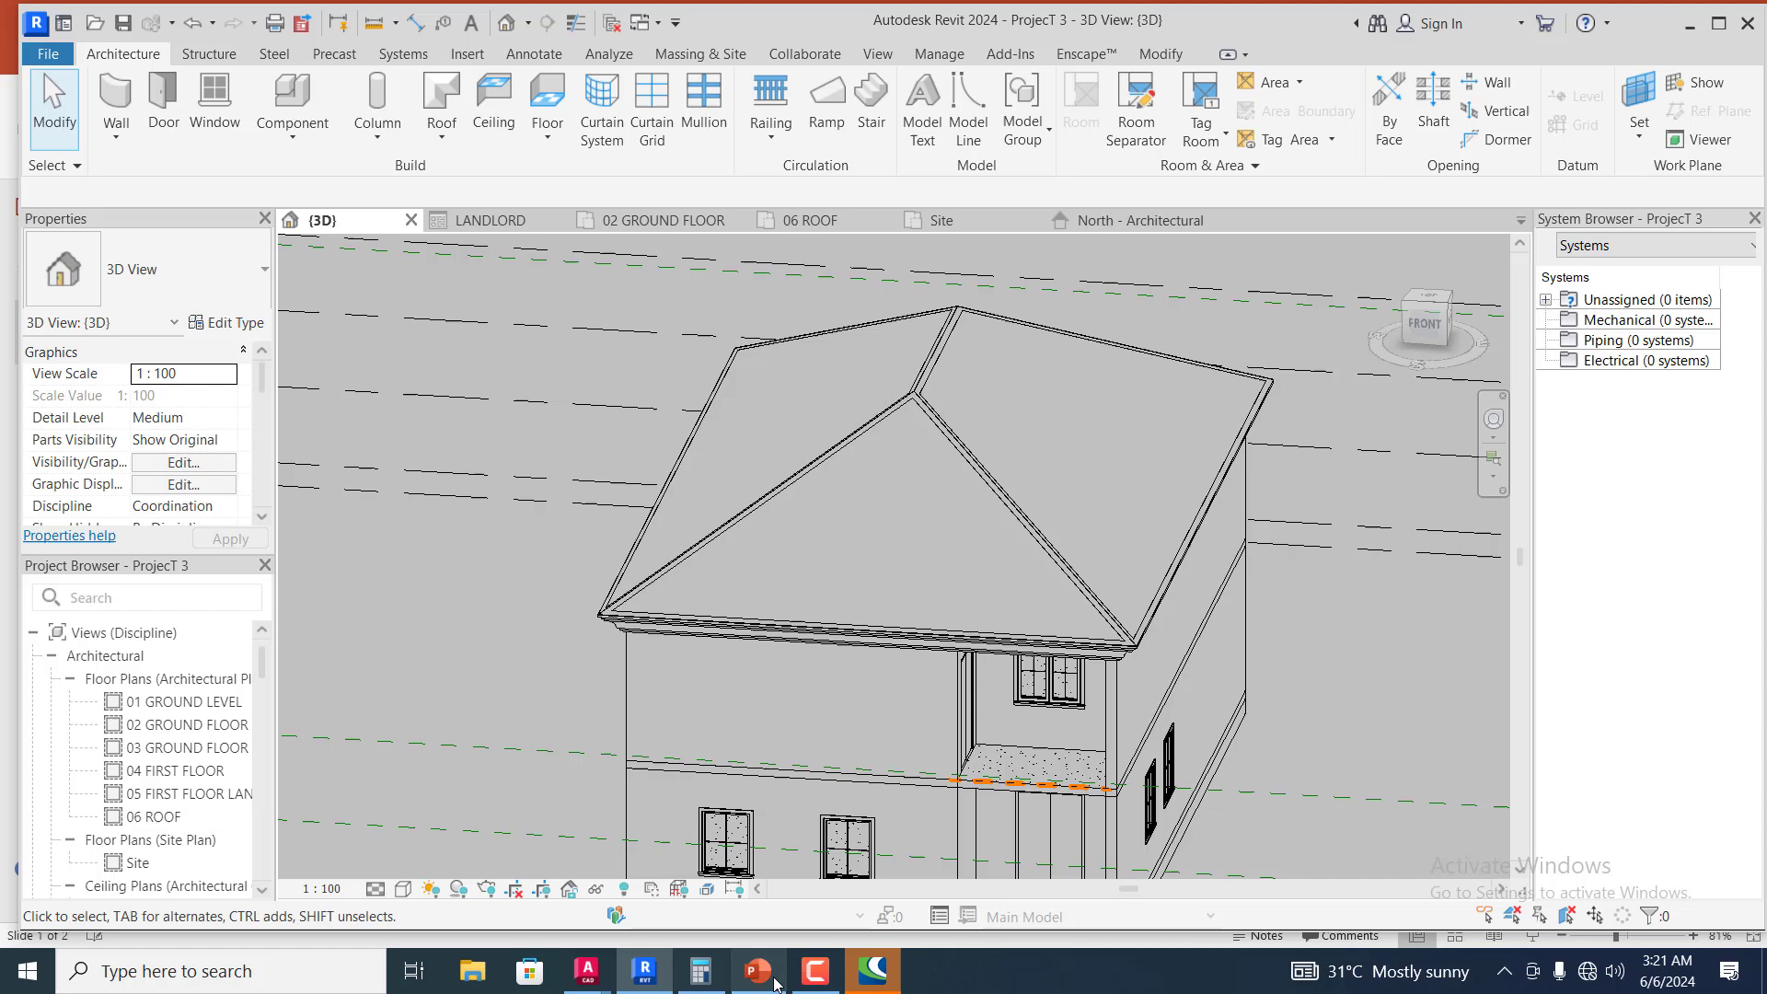
mouse_move(792, 985)
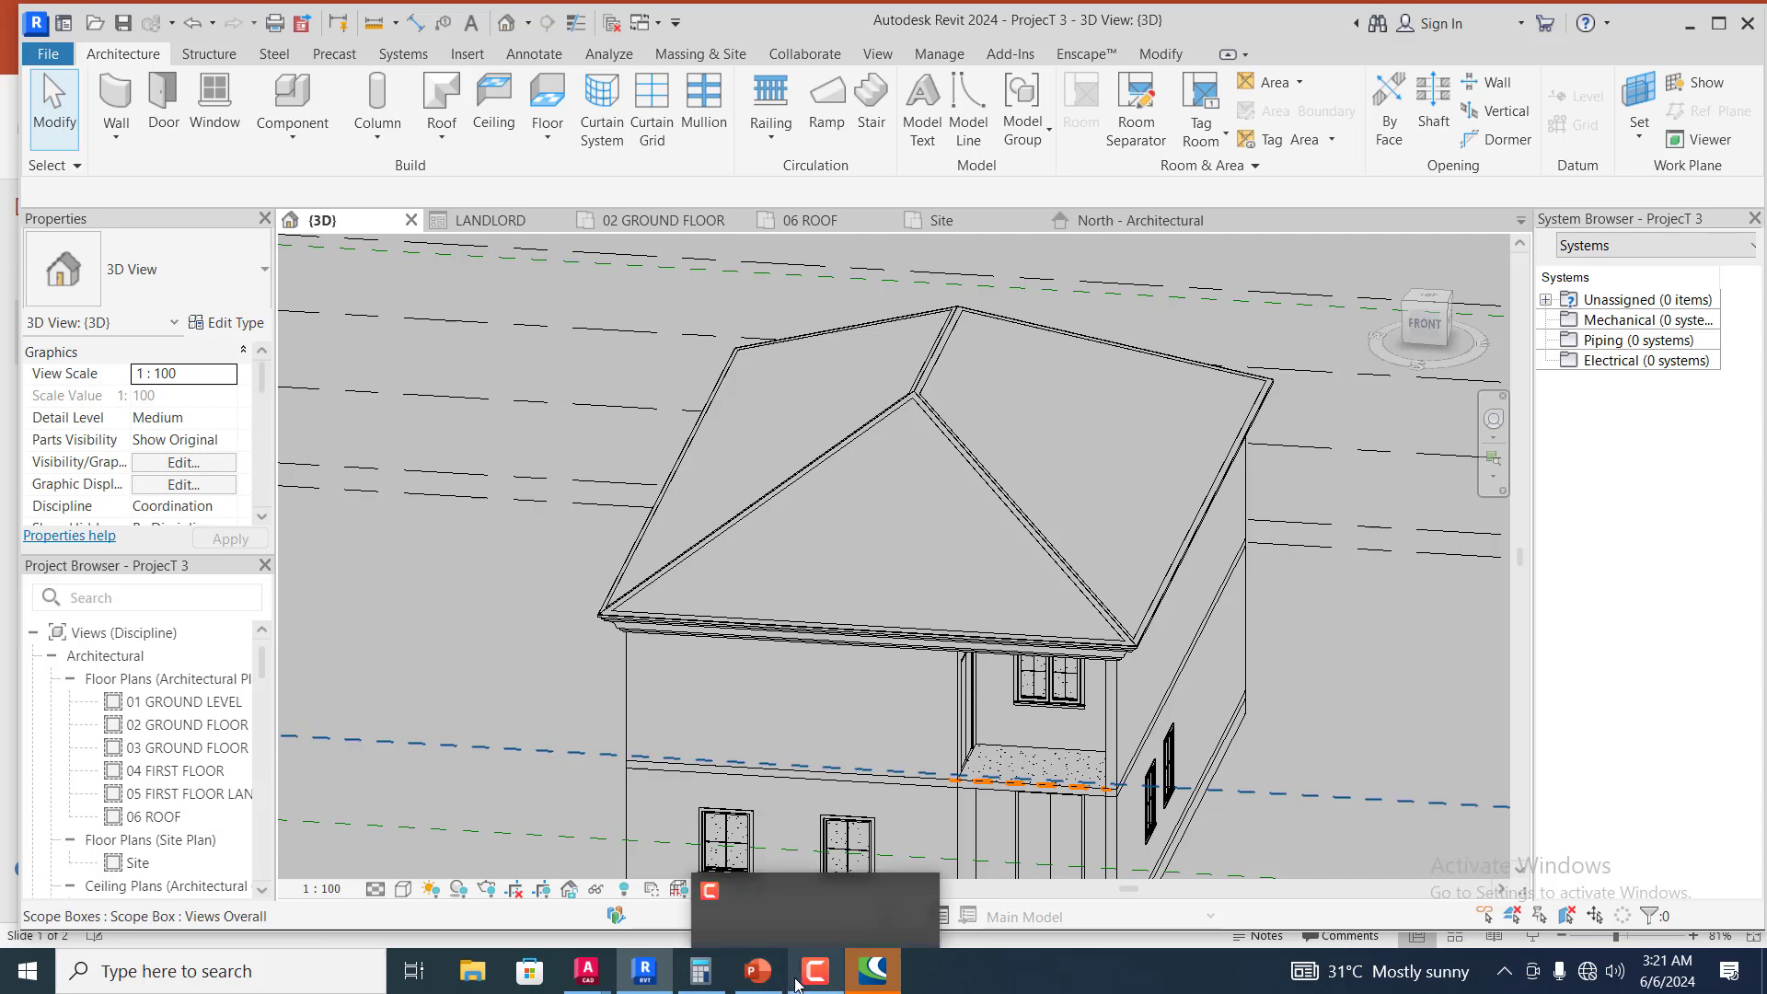